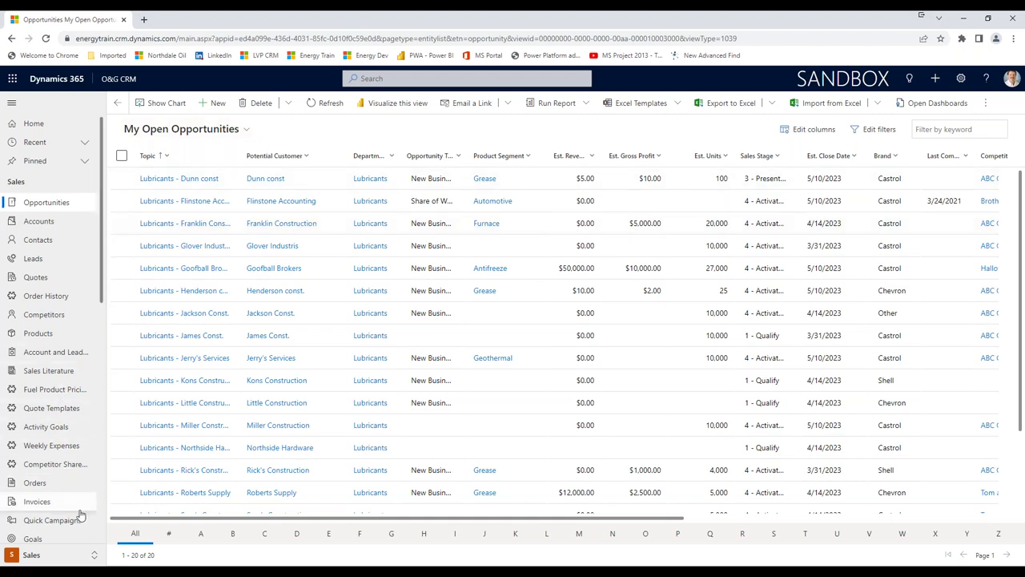
# Switch to the Workplace area and open the "97 - Report Request" dashboard.
pyautogui.click(94, 555)
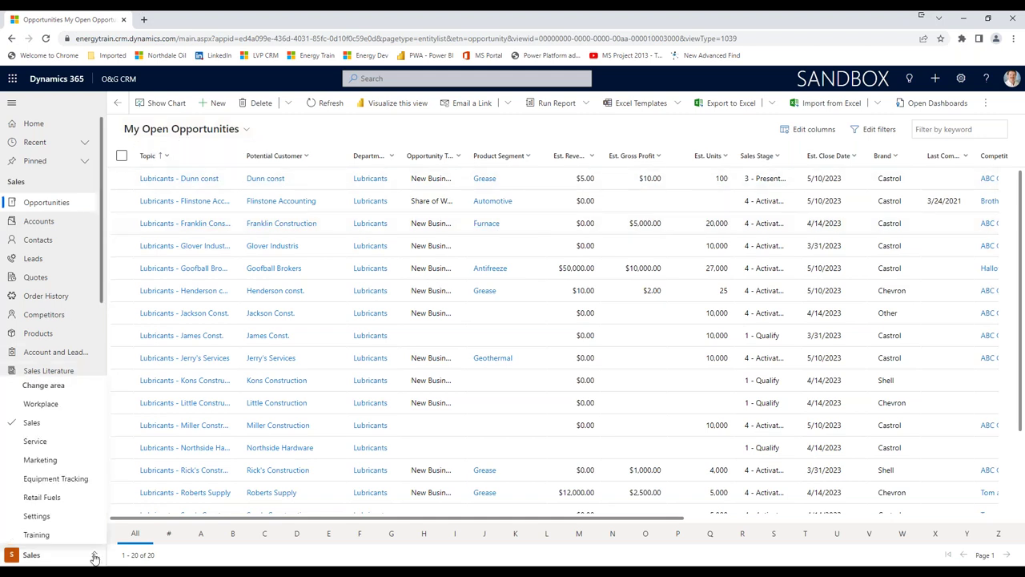
pyautogui.click(56, 406)
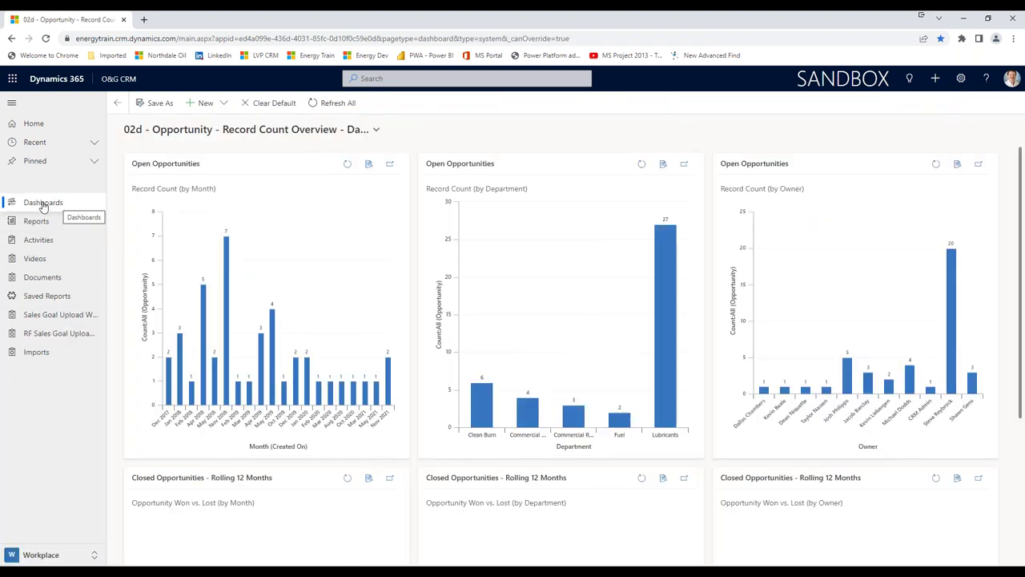
pyautogui.click(377, 130)
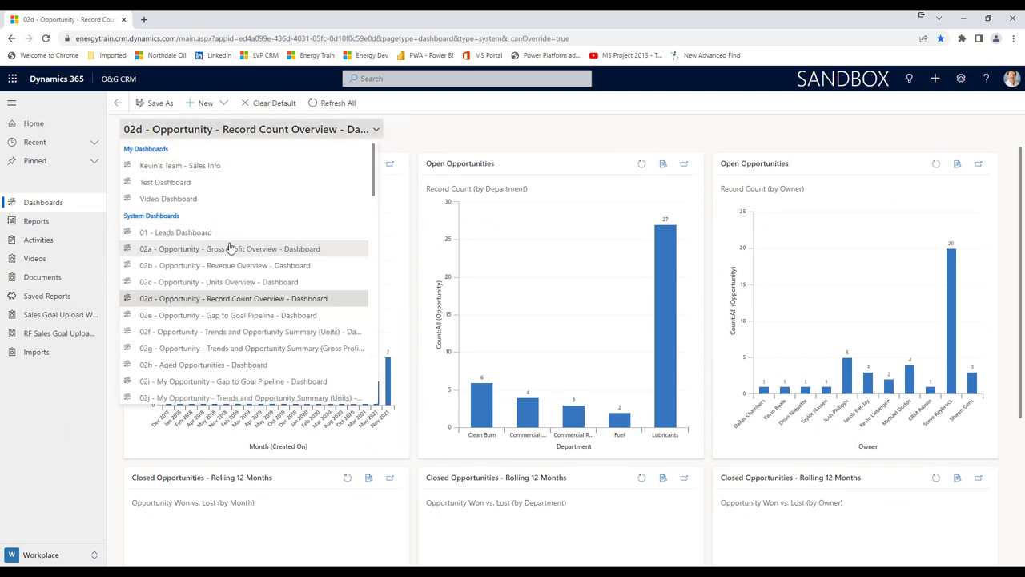
pyautogui.scroll(-2, 230, 249)
pyautogui.scroll(-3, 163, 210)
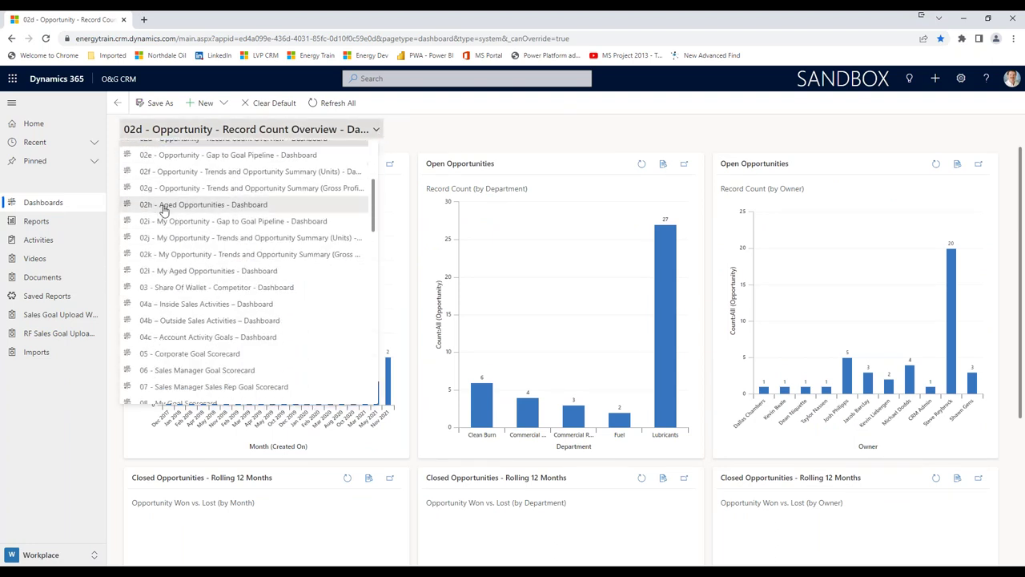
pyautogui.scroll(-5, 160, 215)
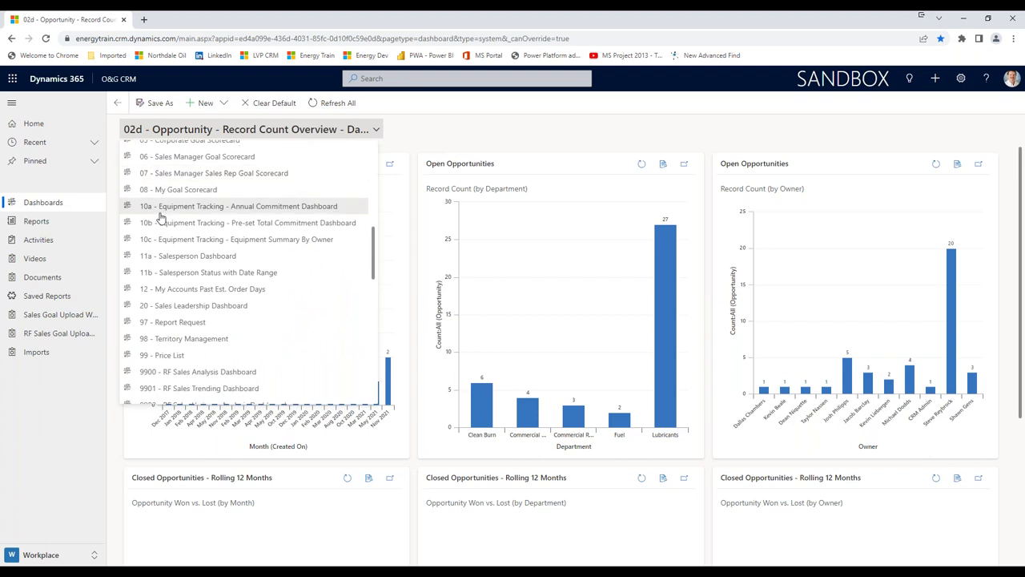
pyautogui.click(171, 268)
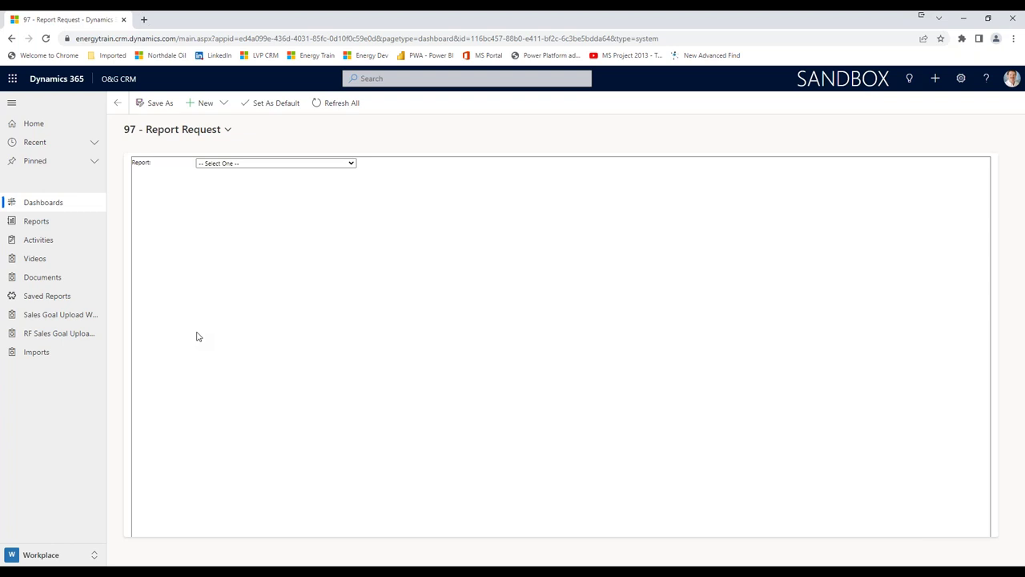
# Select the "200 - 13 Month Trending Analysis" report and set it to display in Volume.
pyautogui.click(351, 163)
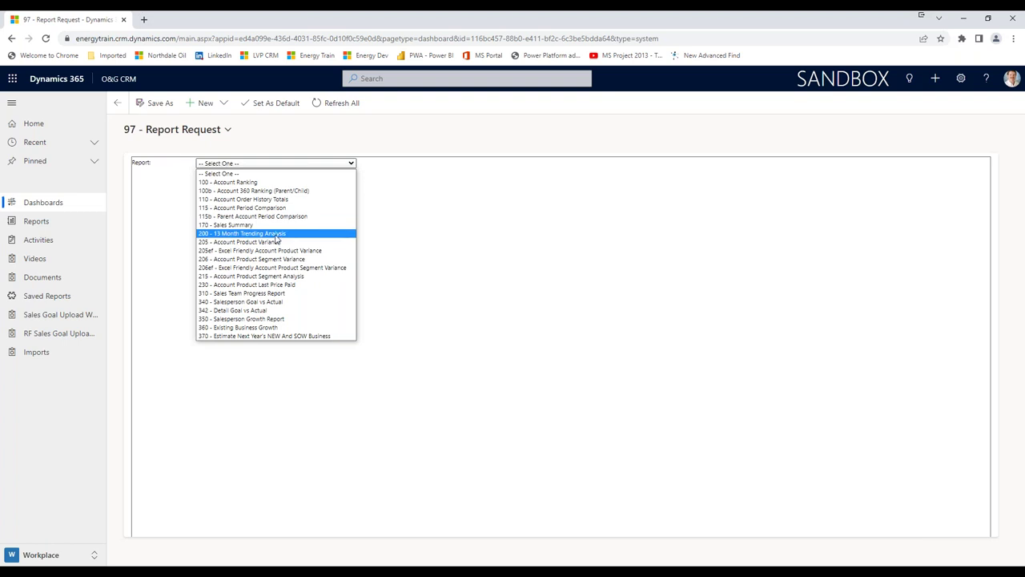
pyautogui.click(264, 233)
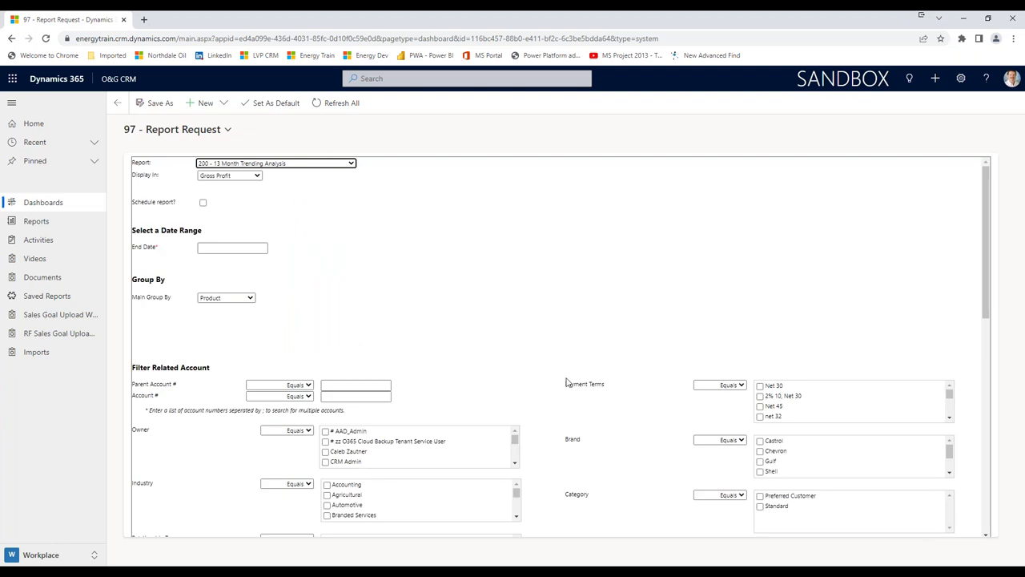
pyautogui.scroll(-2, 545, 387)
pyautogui.scroll(-5, 544, 386)
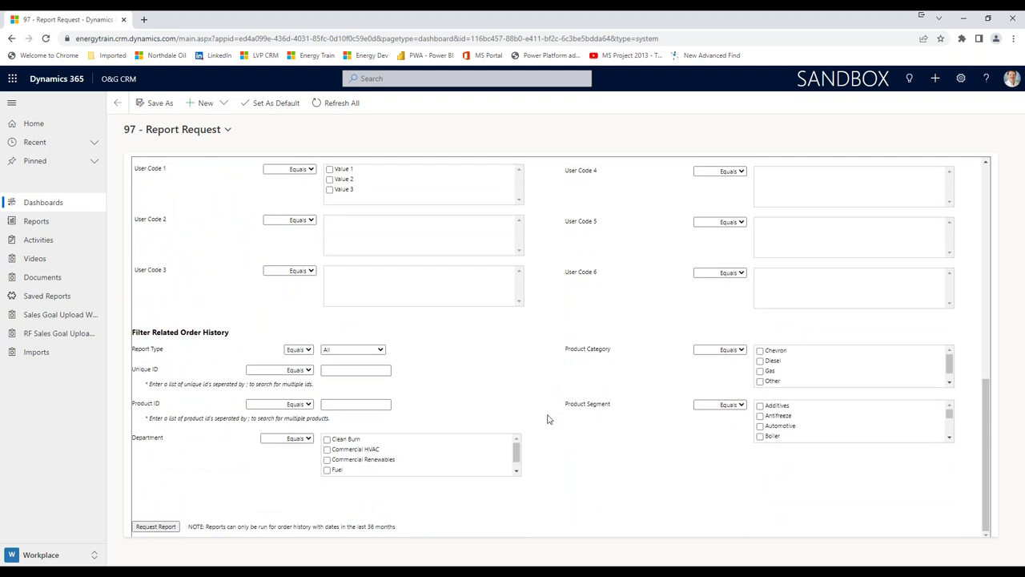
pyautogui.scroll(8, 547, 414)
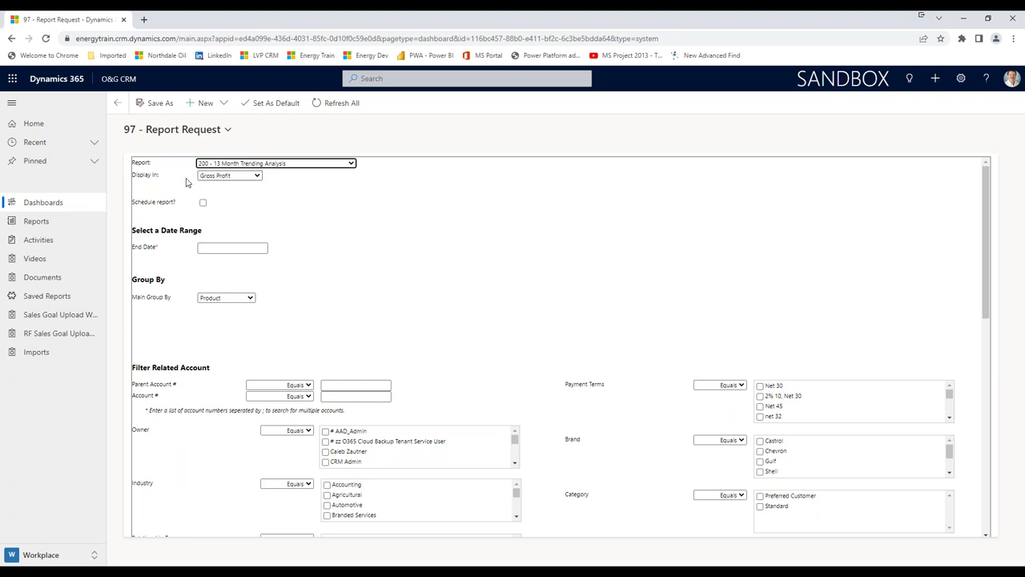
pyautogui.click(257, 177)
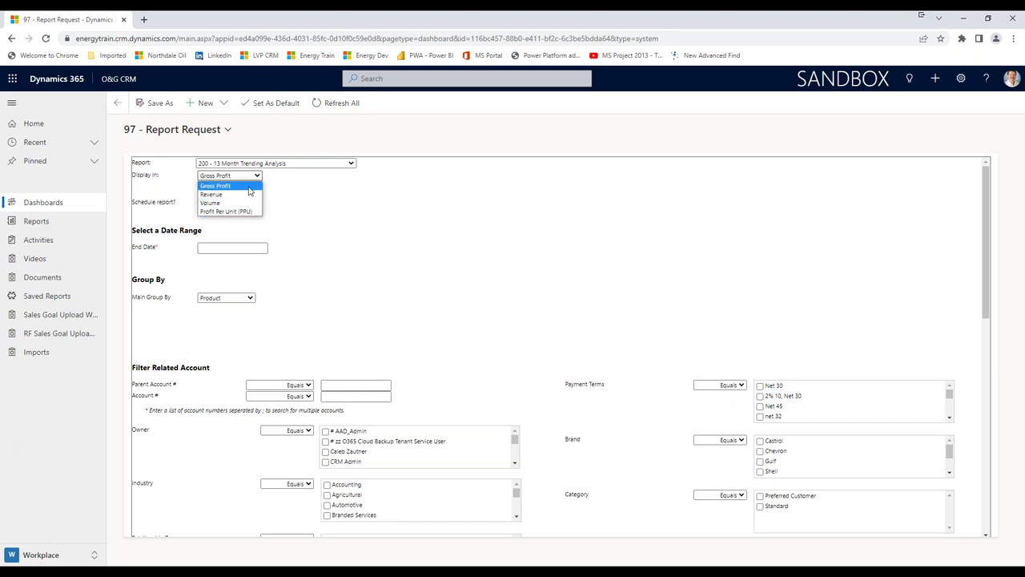
pyautogui.click(213, 203)
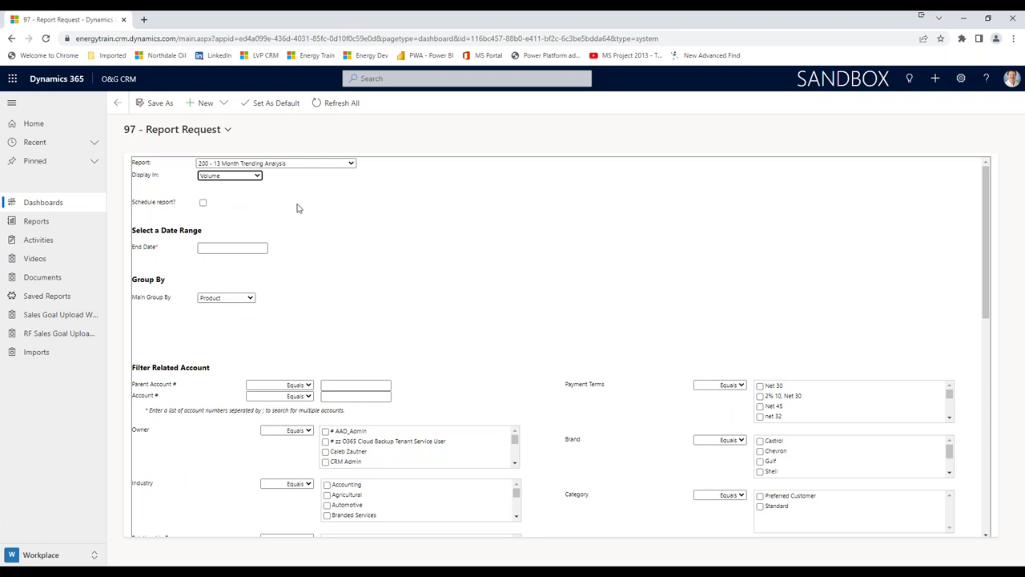
pyautogui.click(203, 204)
pyautogui.click(260, 248)
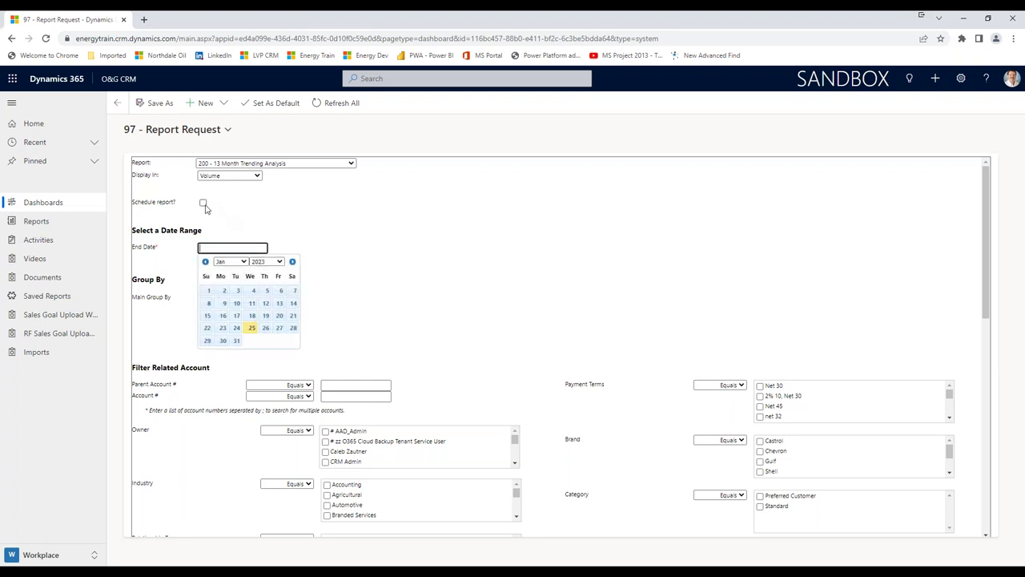
pyautogui.click(204, 205)
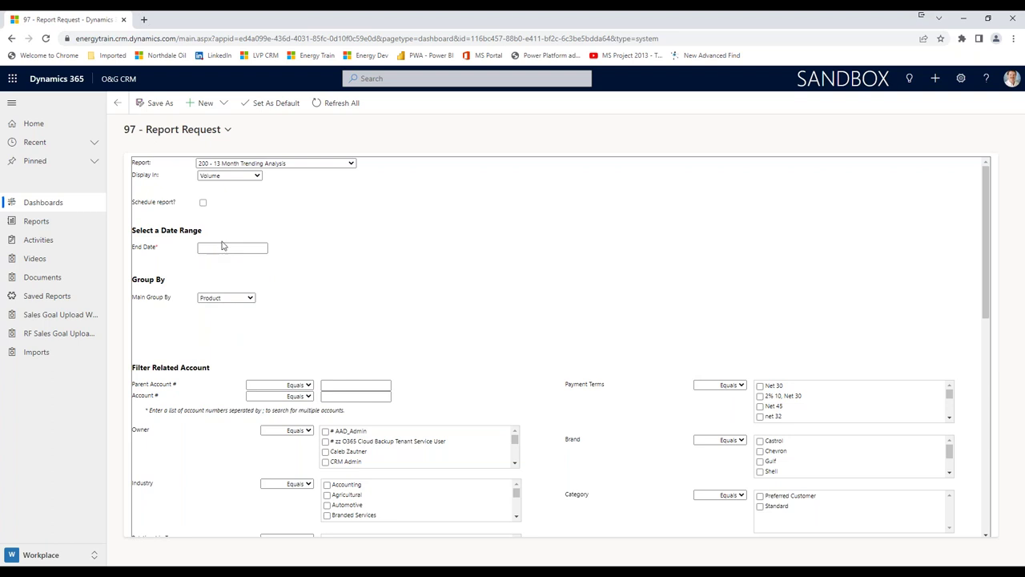
# Set the report's end date to 12/31/2022 and keep Product as the main grouping.
pyautogui.click(227, 247)
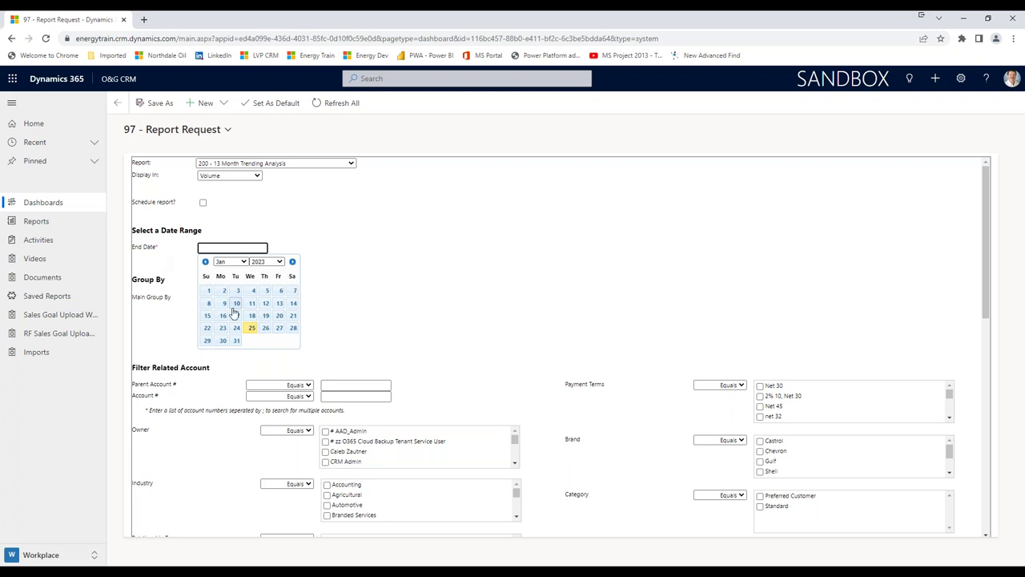
pyautogui.click(205, 261)
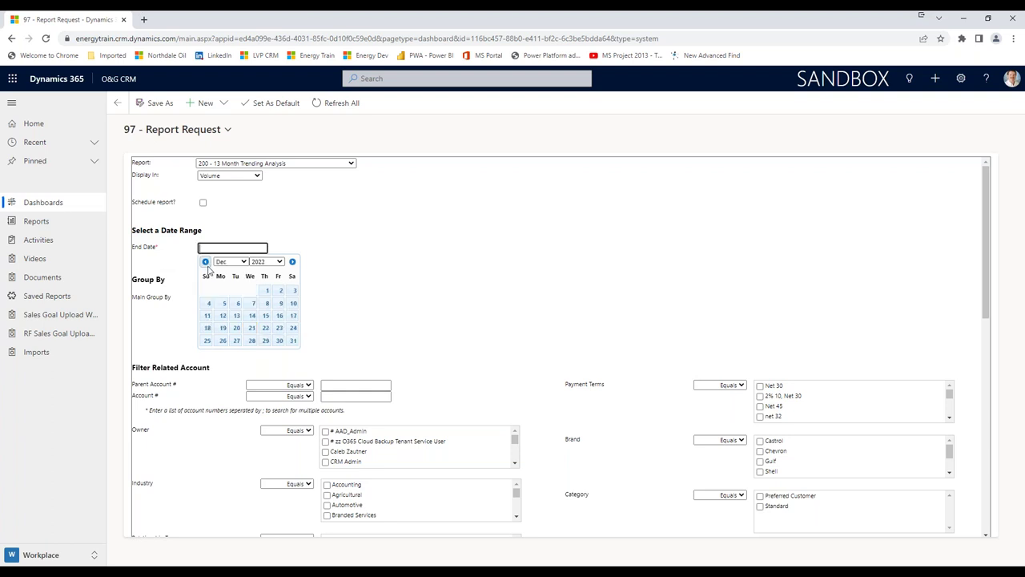
pyautogui.click(293, 341)
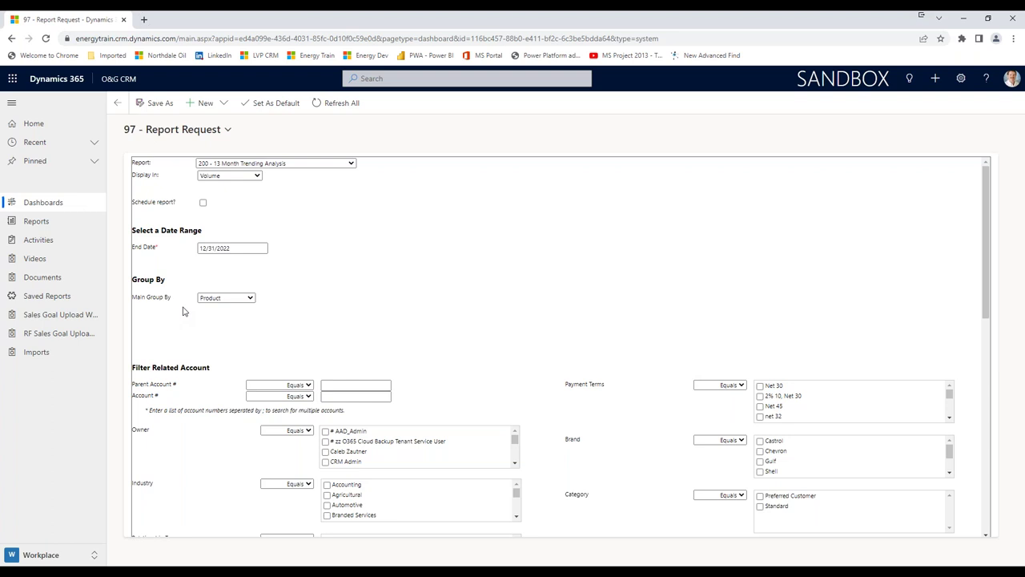
pyautogui.click(250, 299)
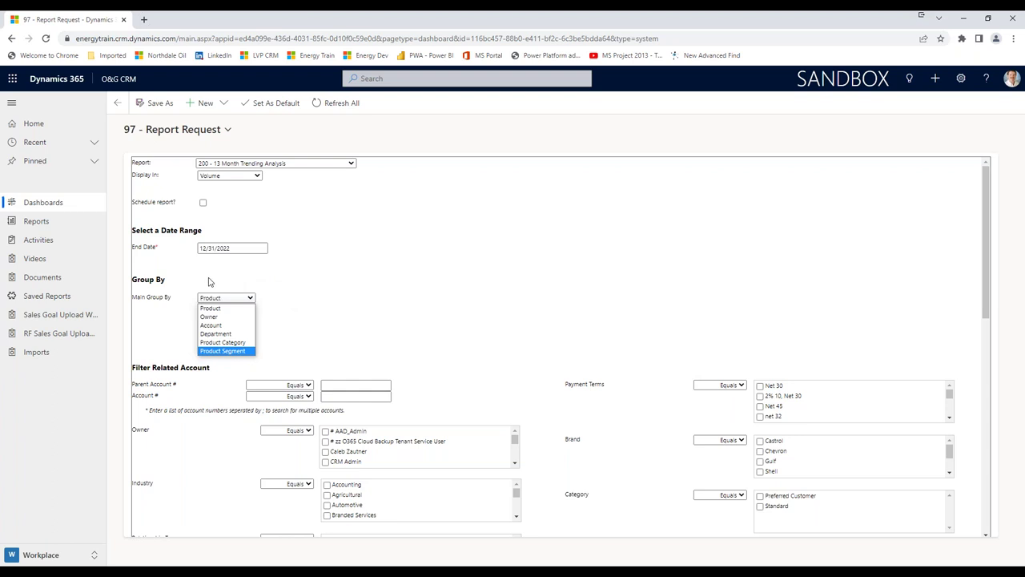
pyautogui.click(278, 343)
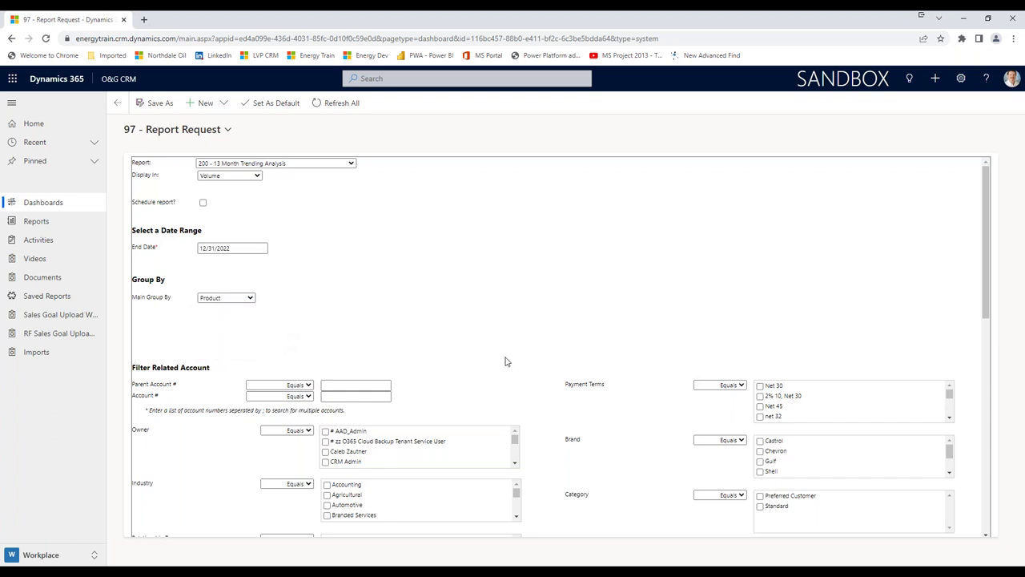
# Try filtering the related accounts by a single owner.
pyautogui.scroll(-3, 536, 368)
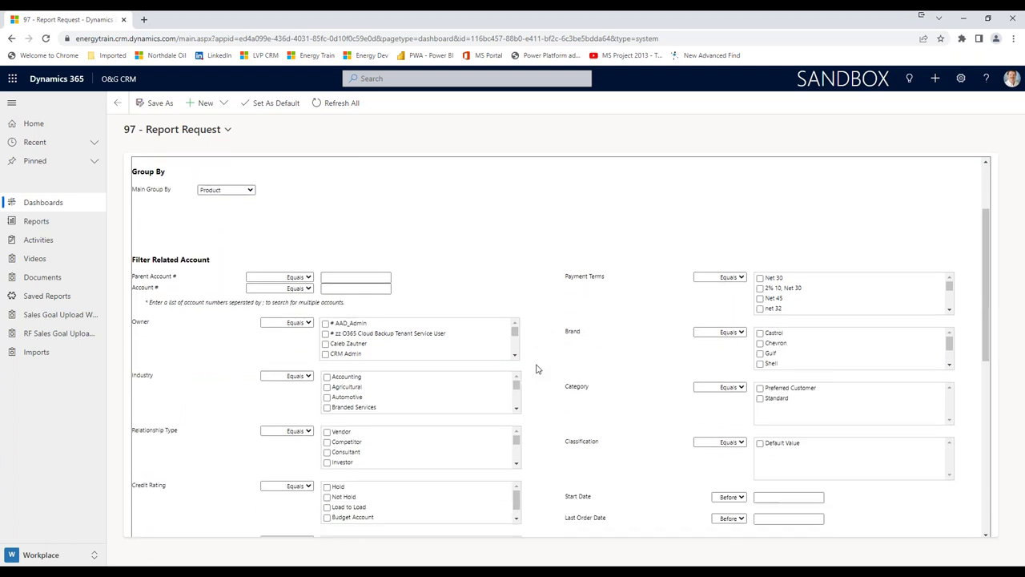
pyautogui.scroll(1, 537, 366)
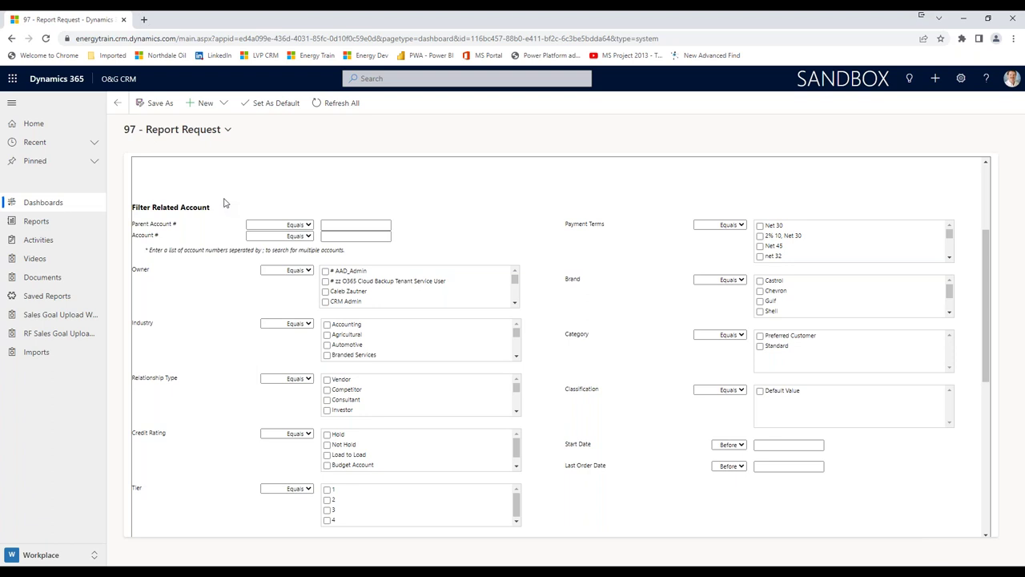
pyautogui.scroll(2, 240, 202)
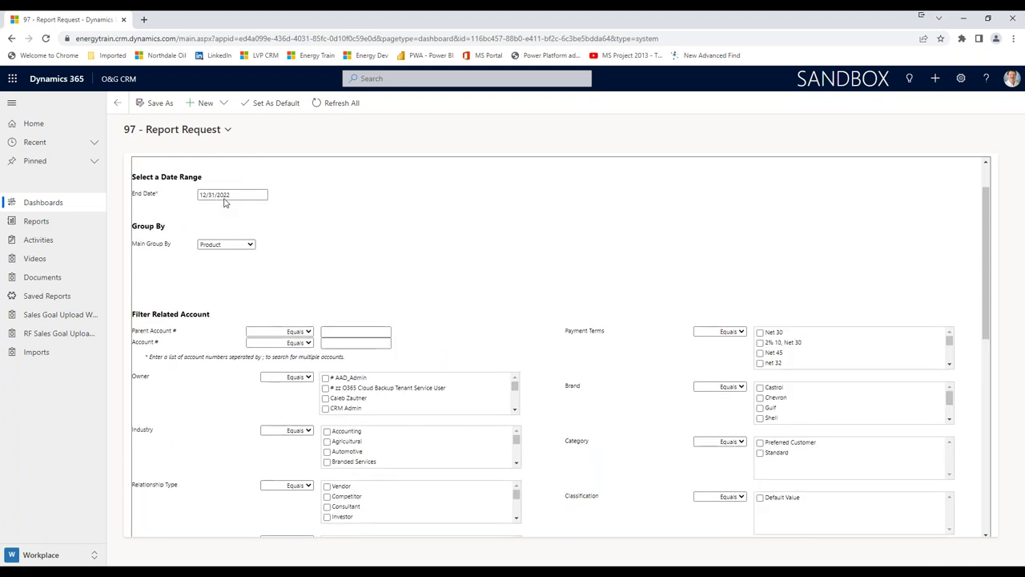
pyautogui.scroll(-2, 318, 220)
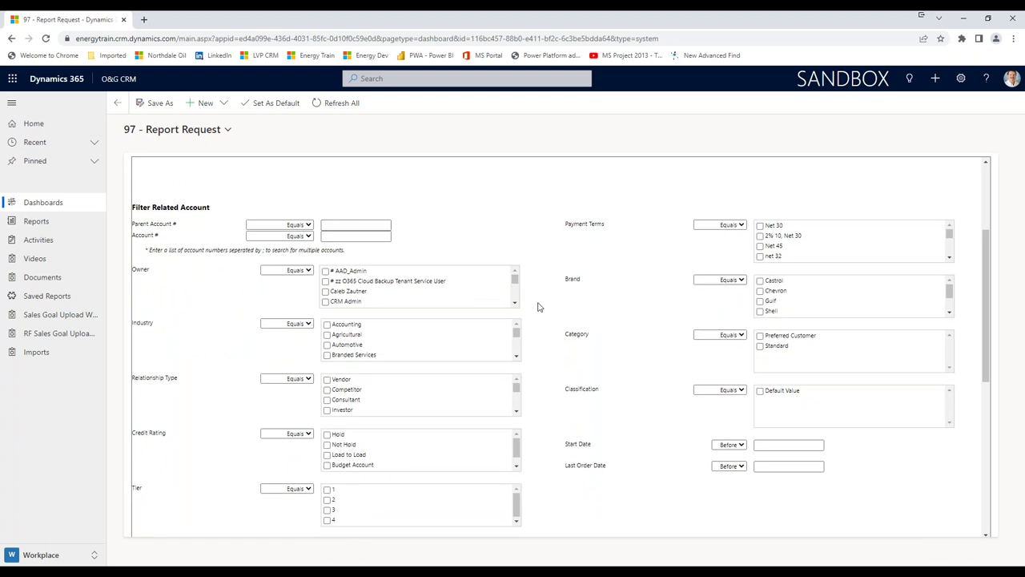
pyautogui.scroll(-1, 540, 290)
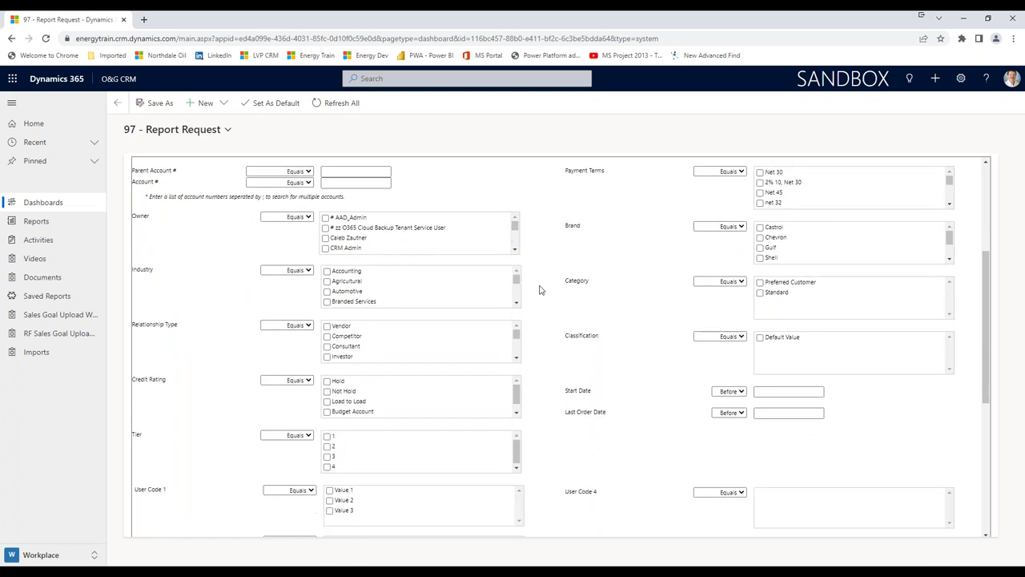
pyautogui.scroll(1, 539, 289)
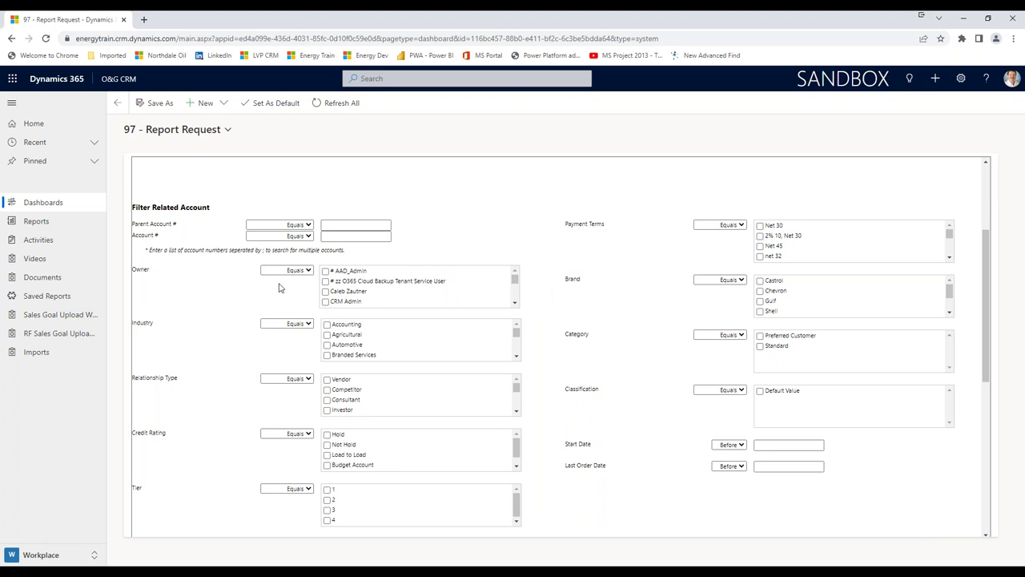
pyautogui.moveTo(515, 284); pyautogui.dragTo(515, 294)
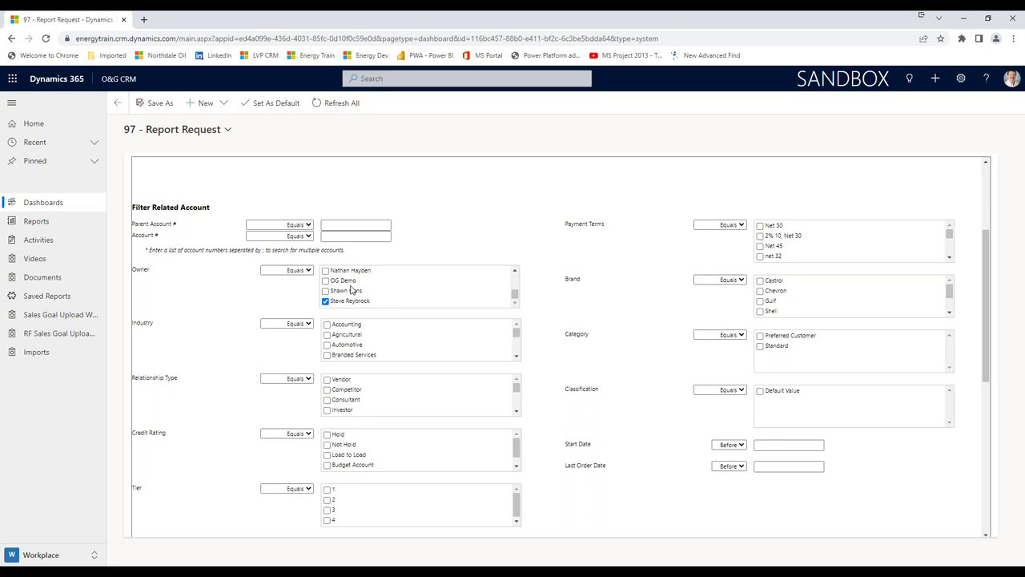
pyautogui.click(325, 302)
# Examine the related account filters, such as payment terms, brand, tier and user codes, down to the order history filters.
pyautogui.scroll(-1, 542, 338)
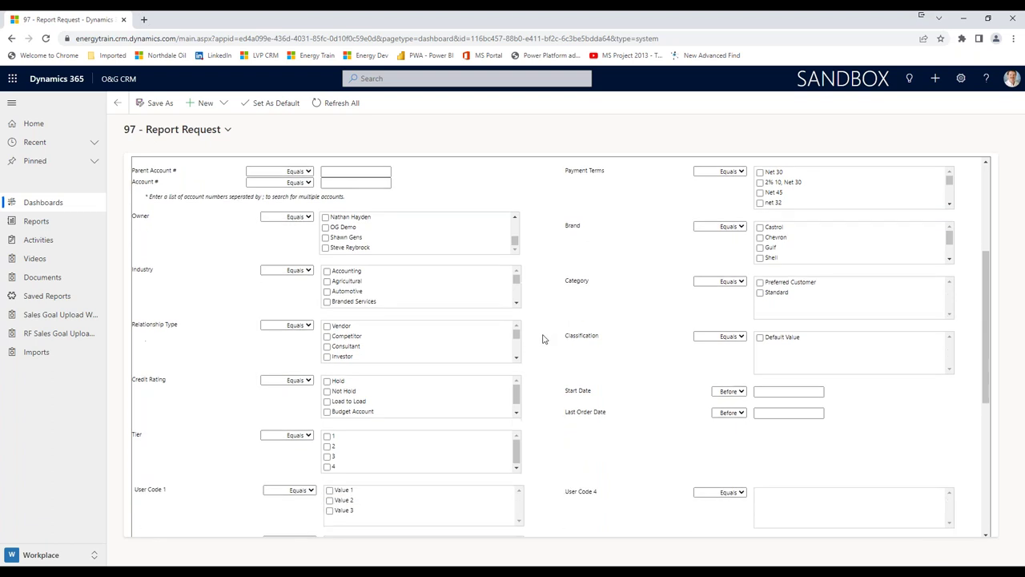
pyautogui.scroll(-1, 542, 339)
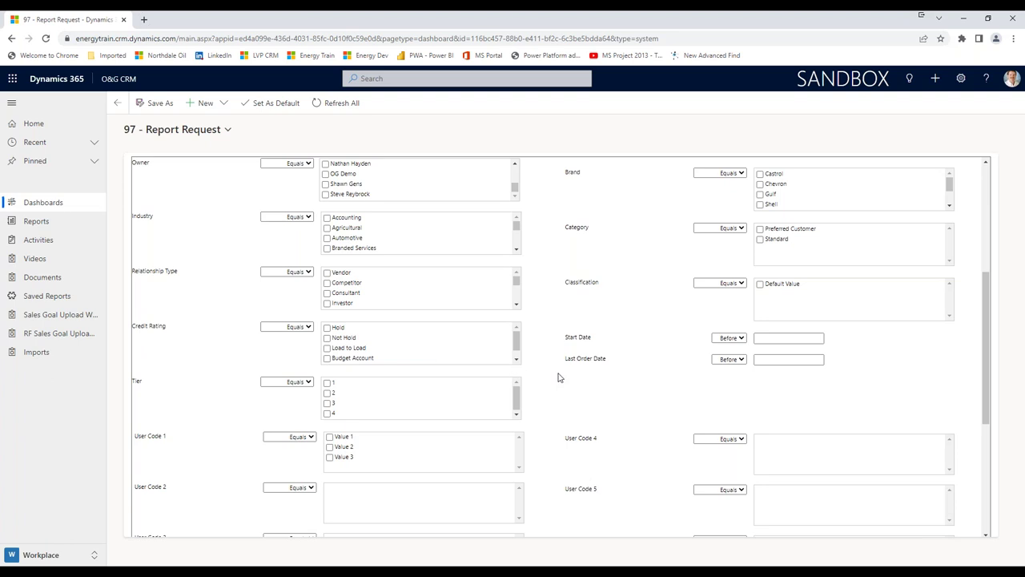
pyautogui.scroll(2, 559, 376)
pyautogui.scroll(-1, 559, 377)
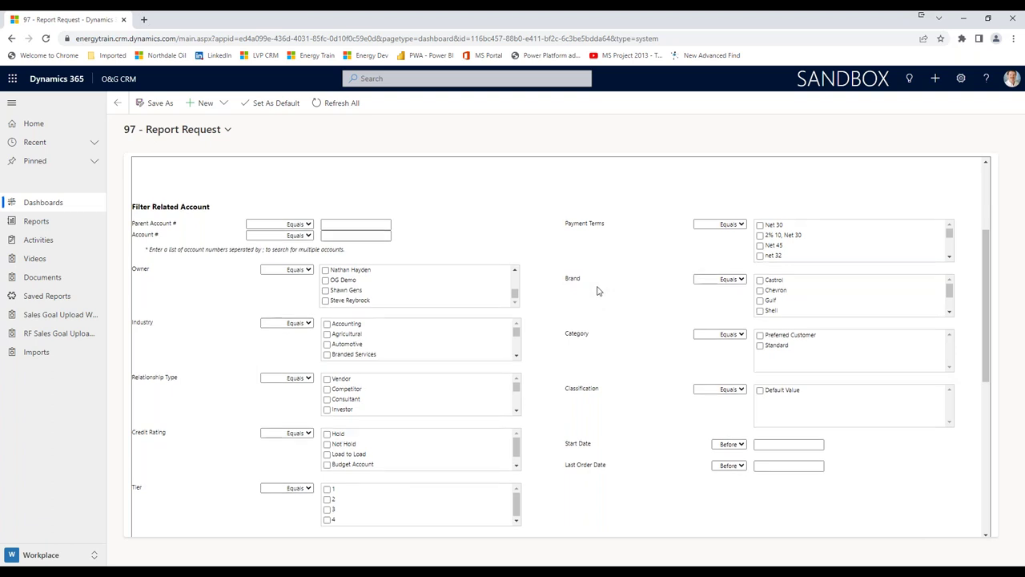
pyautogui.scroll(-2, 596, 291)
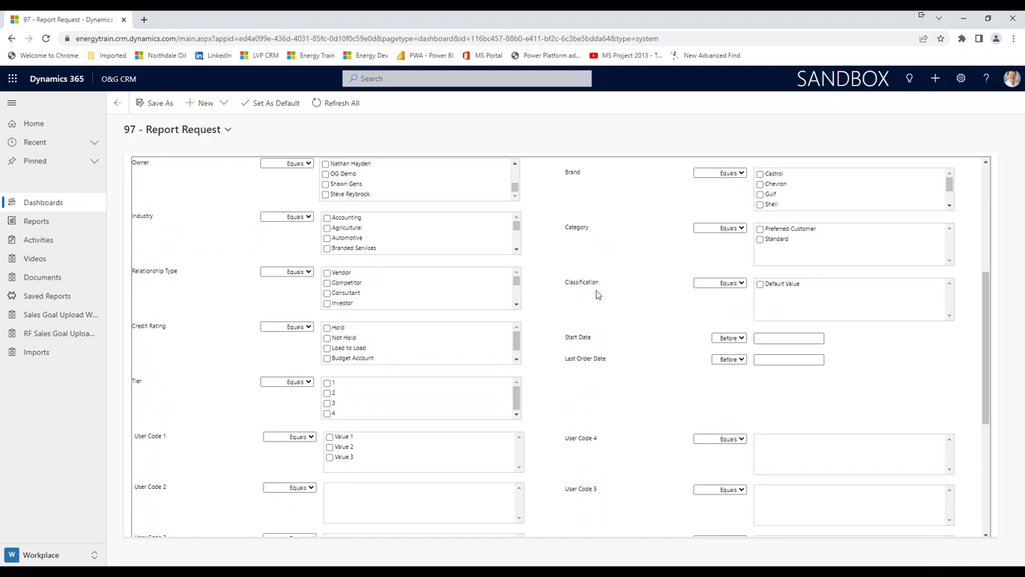
pyautogui.scroll(-2, 596, 294)
pyautogui.scroll(1, 605, 300)
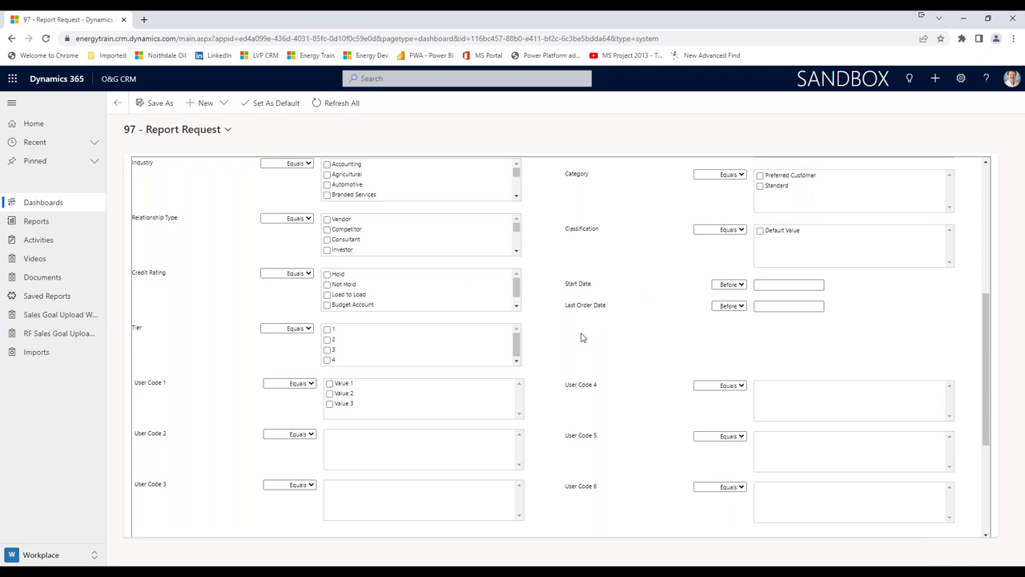
pyautogui.scroll(-4, 581, 337)
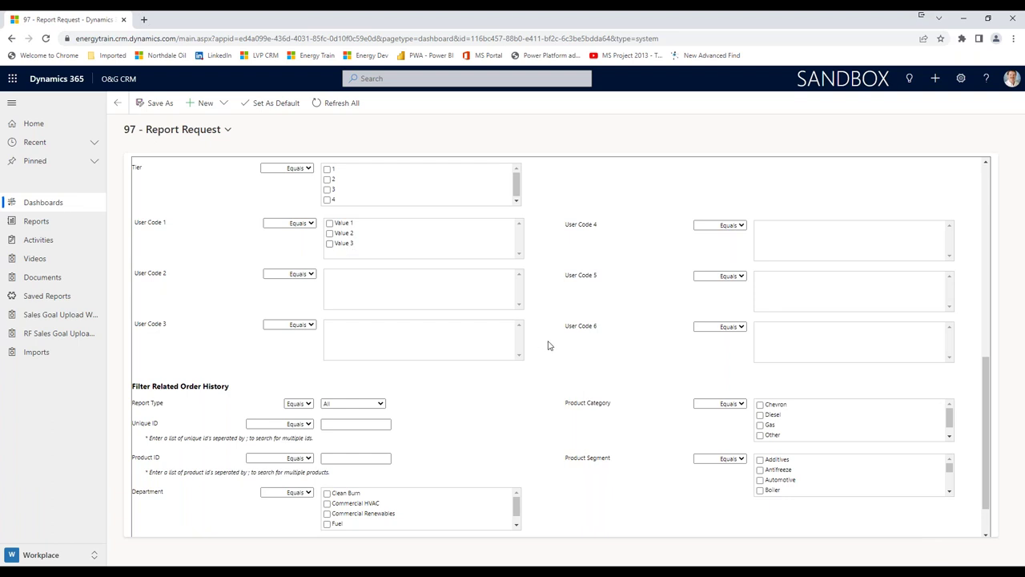
pyautogui.scroll(3, 548, 345)
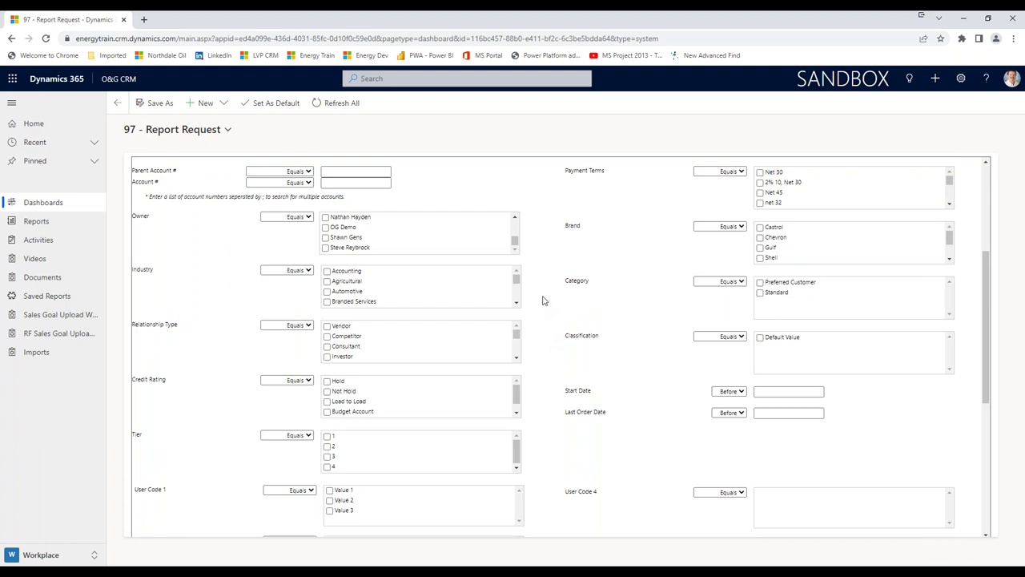
# Filter the related order history to the Lubricants department.
pyautogui.scroll(-4, 542, 300)
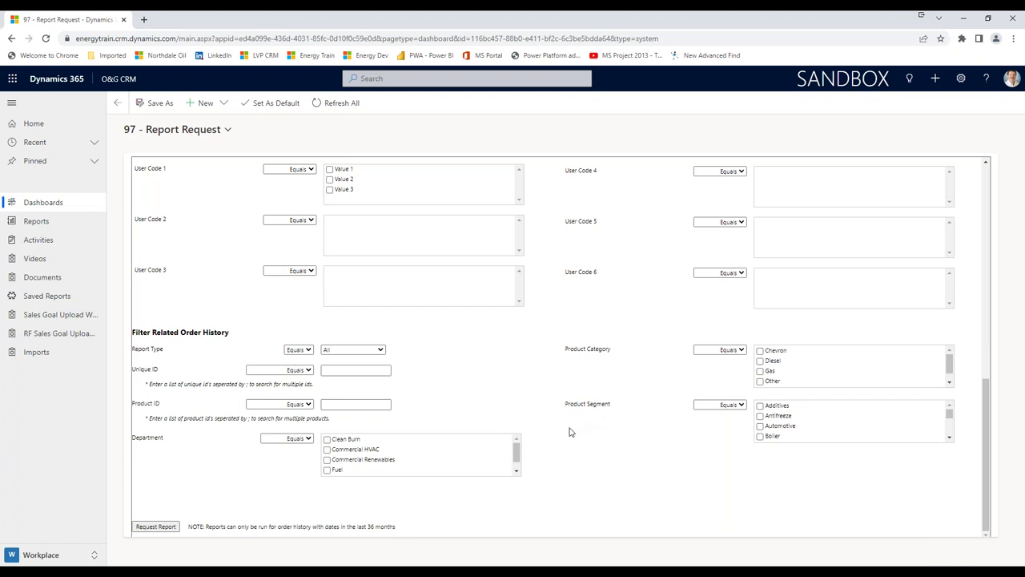
pyautogui.click(516, 471)
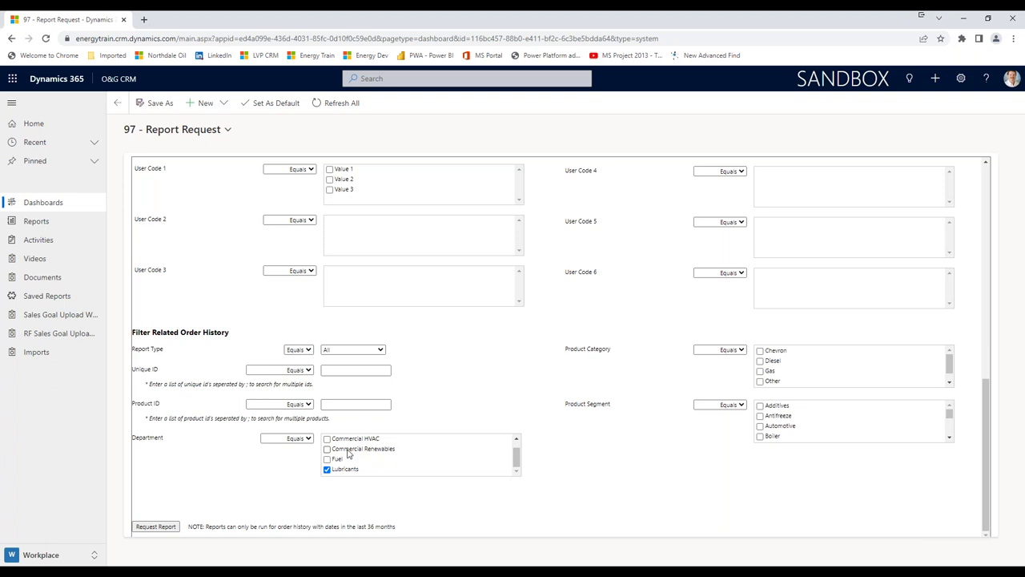
# Clear the Lubricants department filter, review the order history report types and keep the type set to All.
pyautogui.click(345, 471)
pyautogui.click(382, 351)
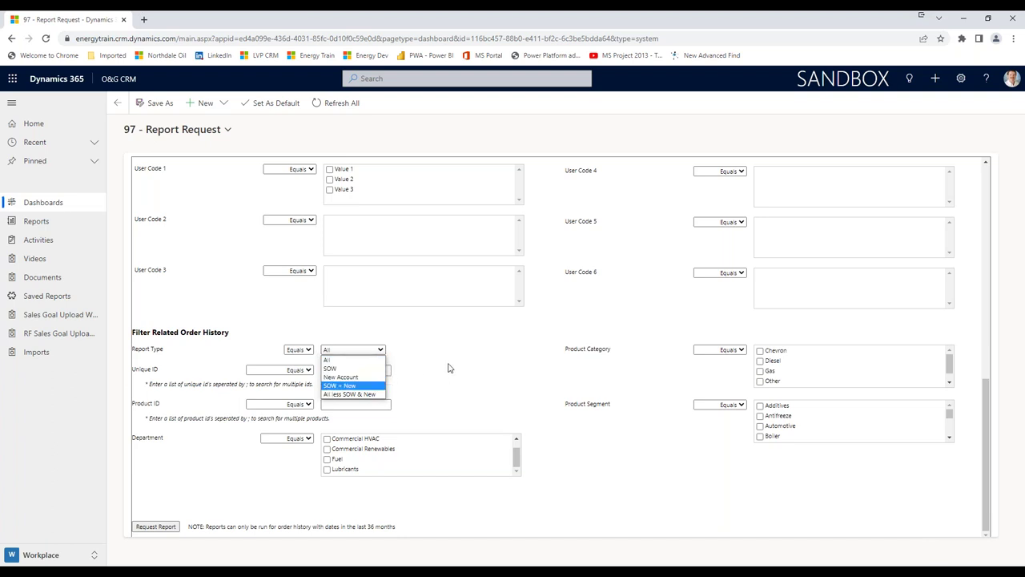
pyautogui.click(333, 359)
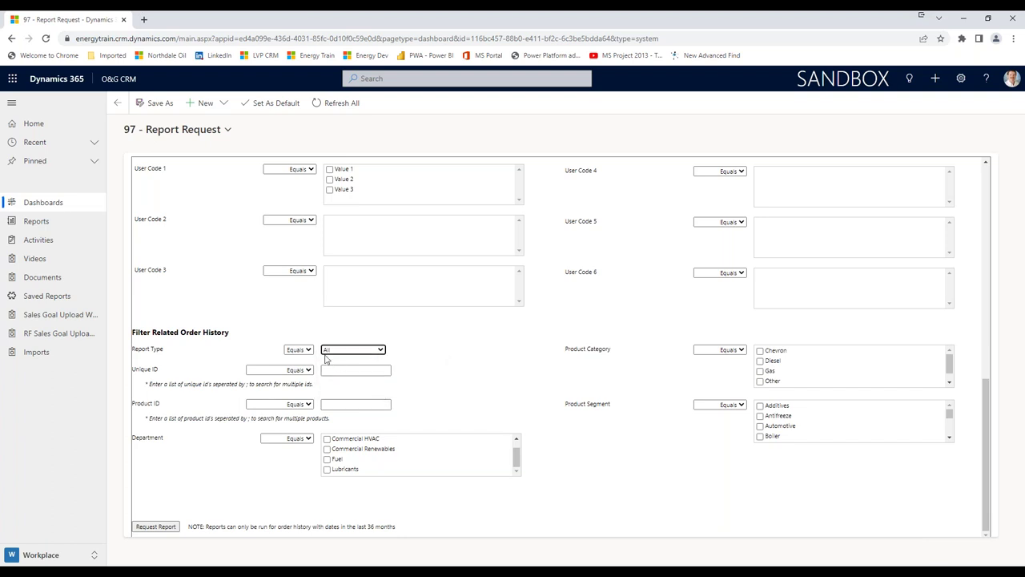
pyautogui.click(380, 351)
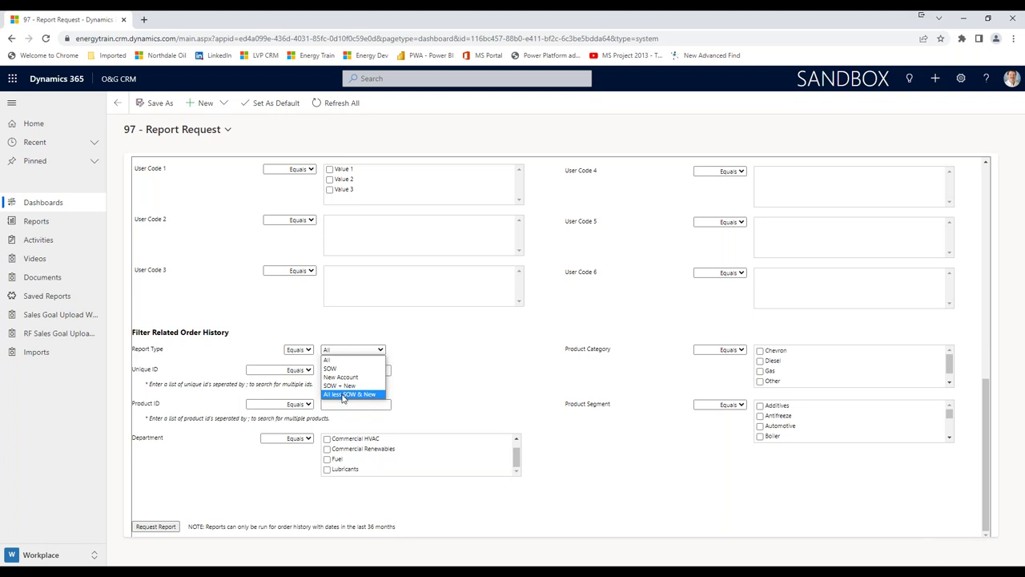
pyautogui.click(437, 375)
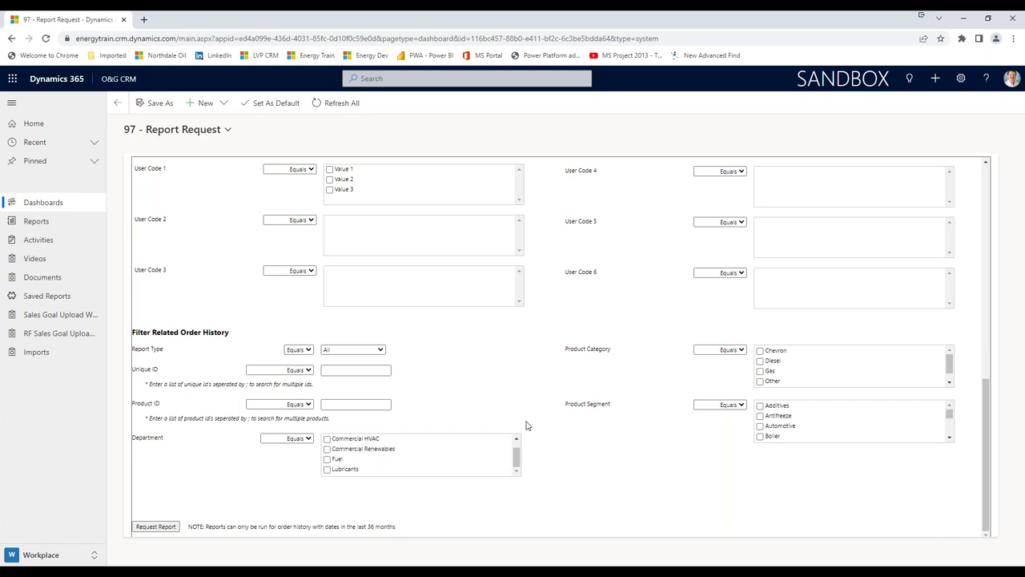
# Request the 13 Month Trending Analysis report by volume without any account or order history filters.
pyautogui.scroll(10, 543, 419)
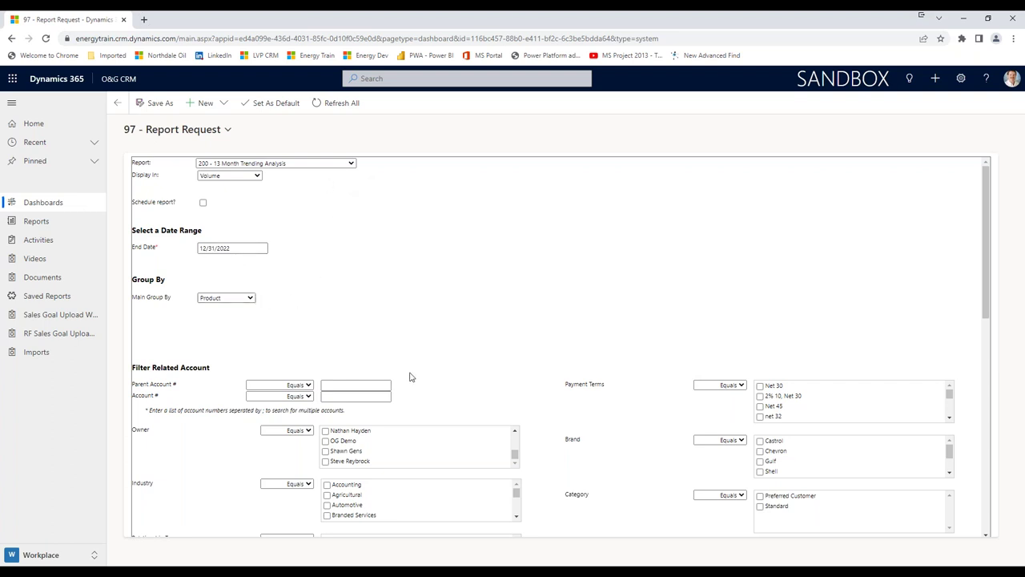
pyautogui.scroll(-10, 543, 418)
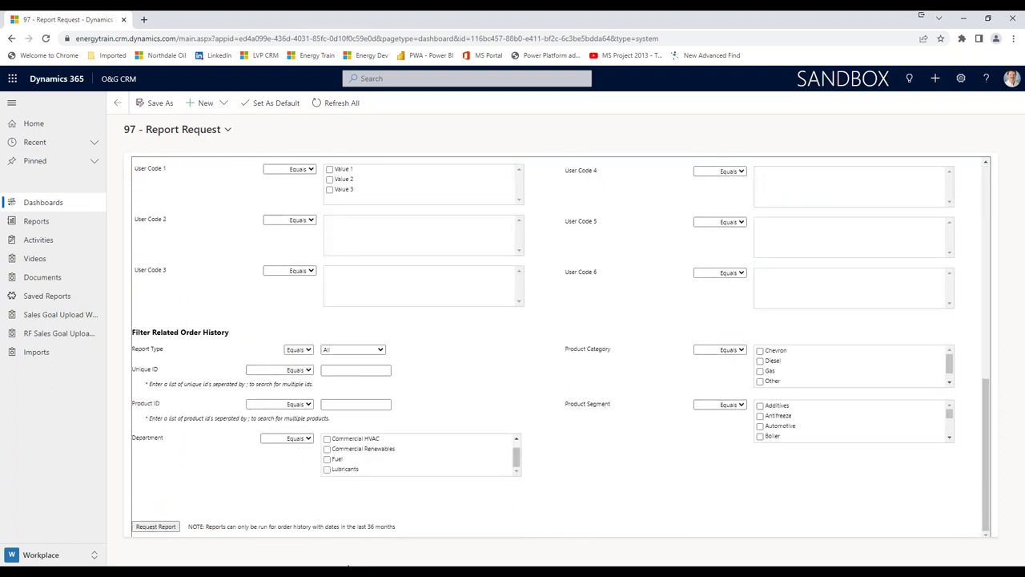
pyautogui.click(154, 526)
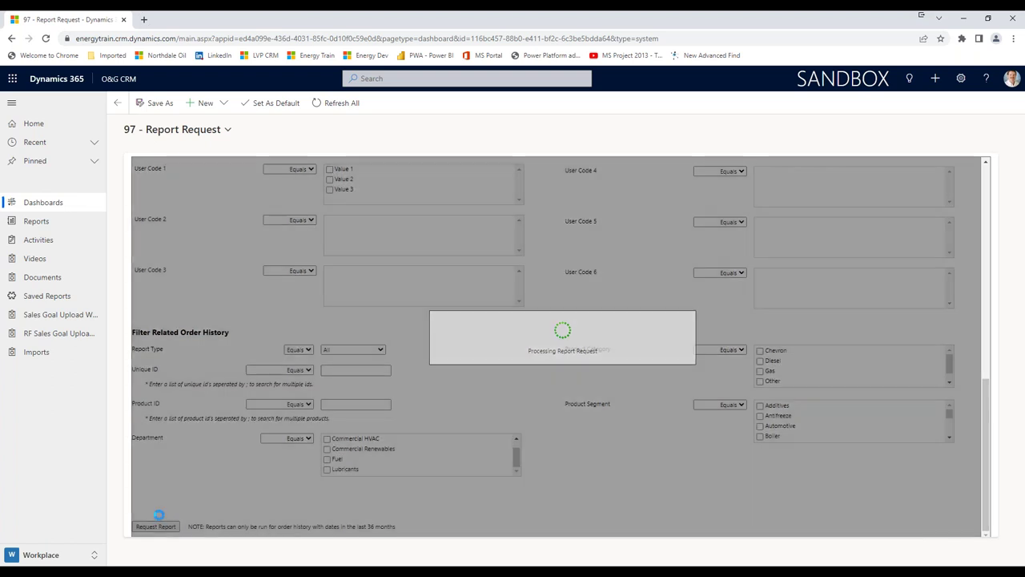
pyautogui.scroll(4, 558, 414)
pyautogui.scroll(3, 558, 414)
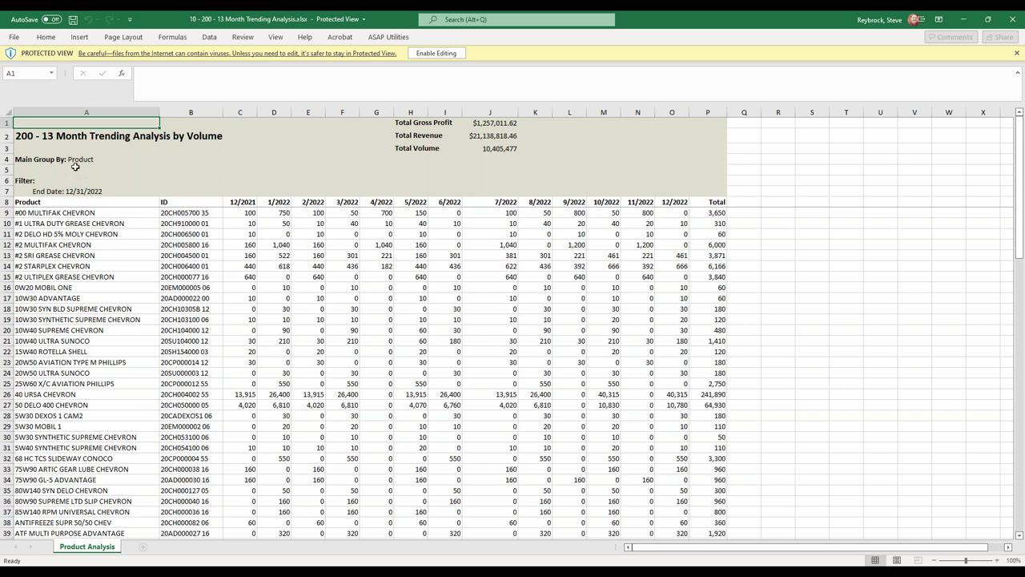
# Examine the products, monthly volumes and totals in the unfiltered report, widening the 12/2021 column, and close the workbook.
pyautogui.moveTo(87, 212); pyautogui.dragTo(174, 503)
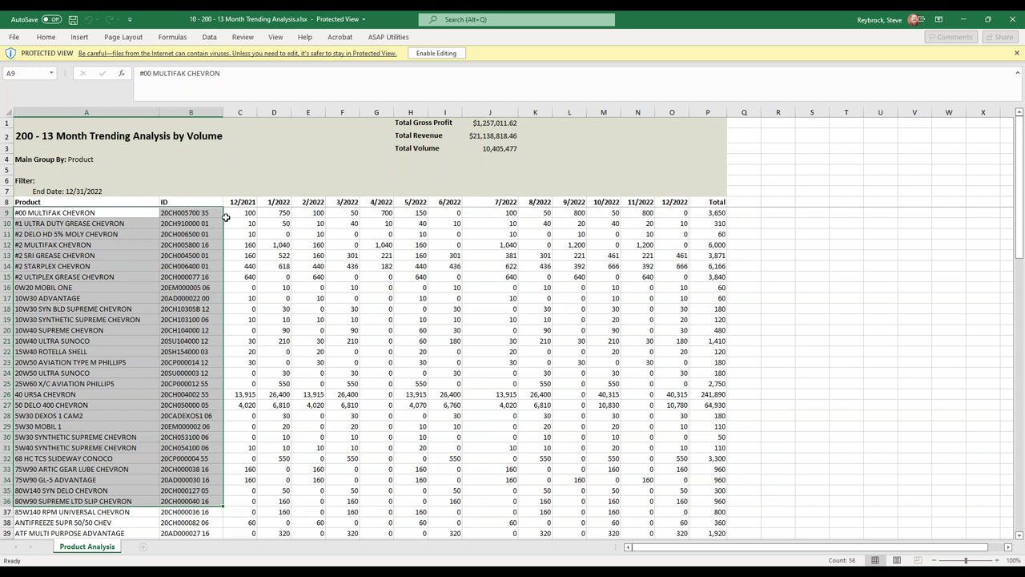
pyautogui.click(243, 212)
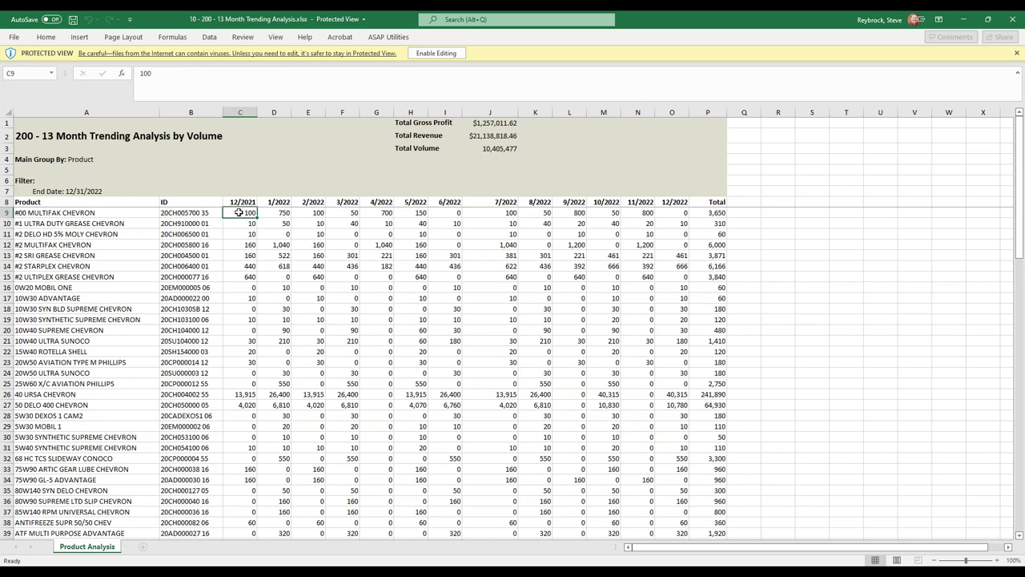
pyautogui.moveTo(258, 210); pyautogui.dragTo(709, 213)
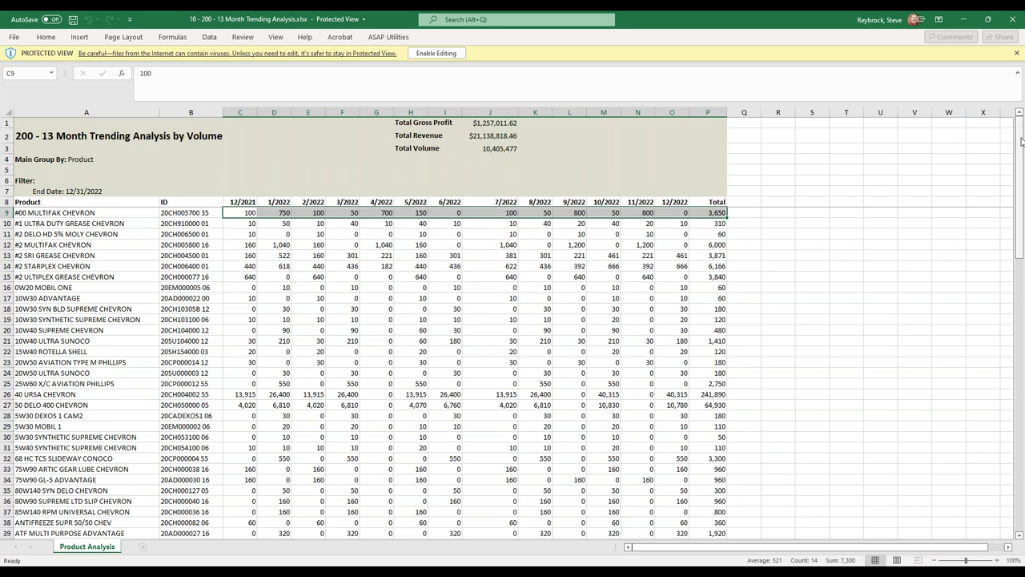
pyautogui.moveTo(1021, 141); pyautogui.dragTo(1022, 420)
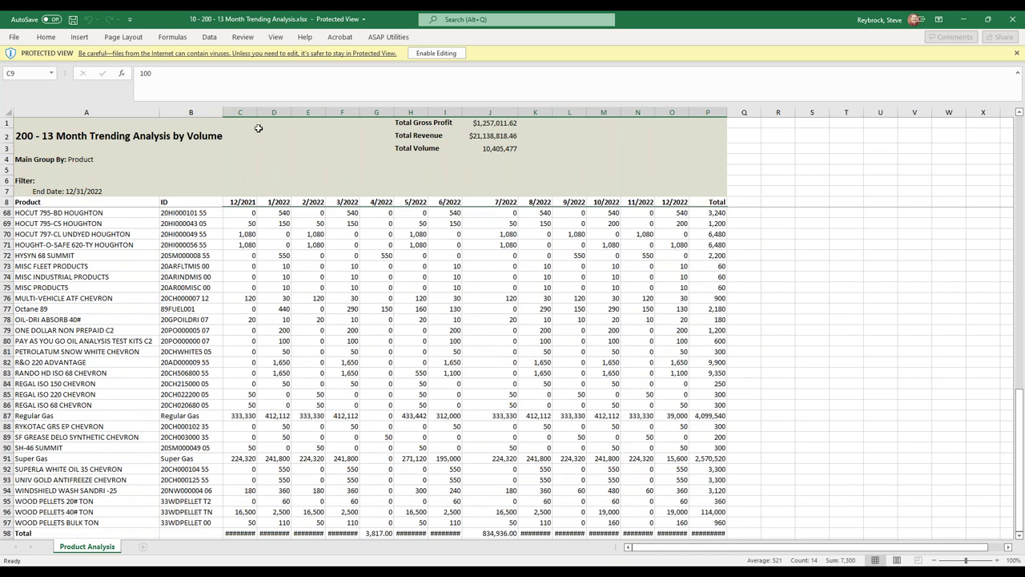
pyautogui.moveTo(258, 112); pyautogui.dragTo(273, 113)
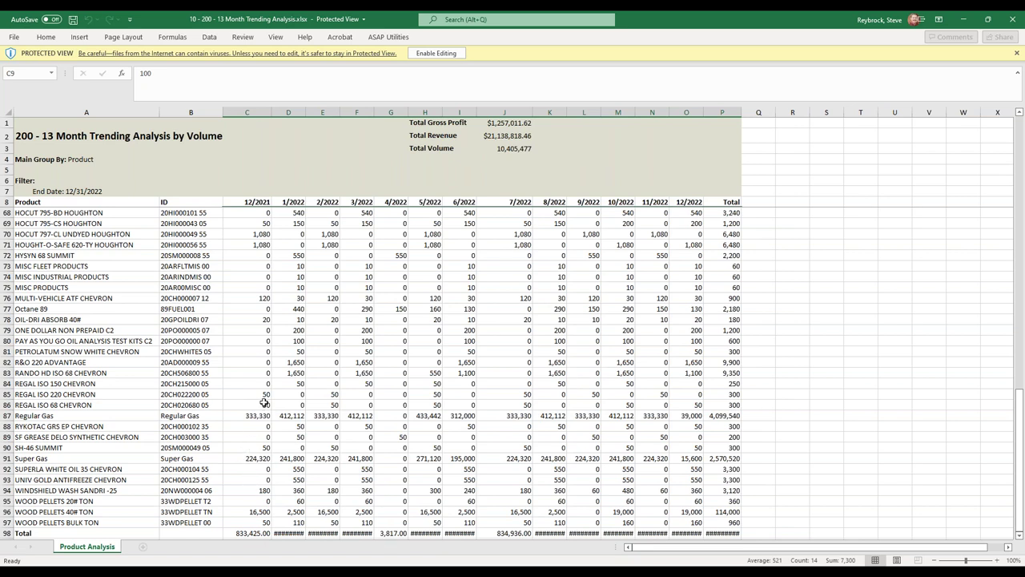
pyautogui.click(1013, 20)
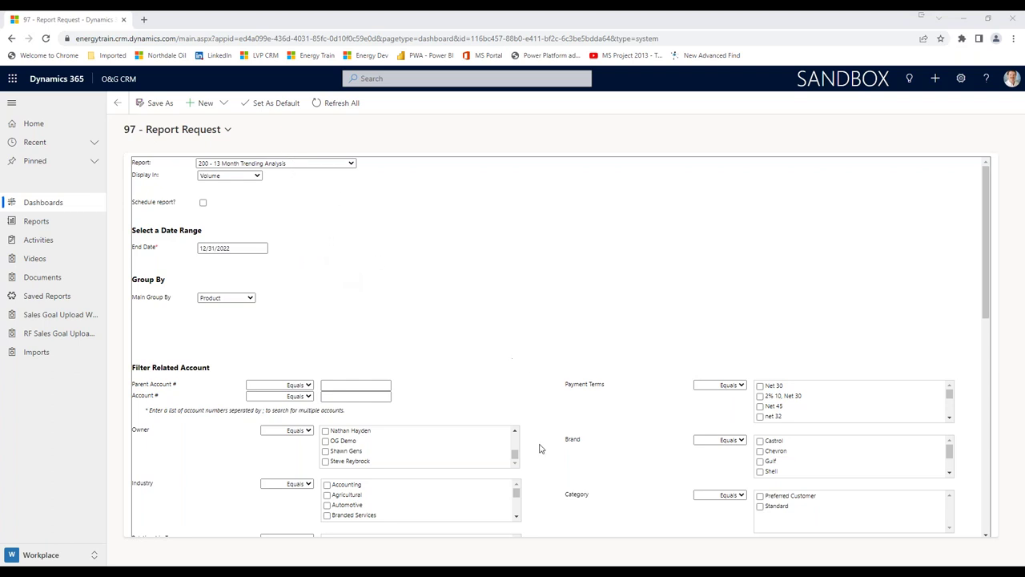
# Request the report with the related accounts filtered to a single owner, and close the workbook after reviewing its monthly volumes.
pyautogui.click(326, 461)
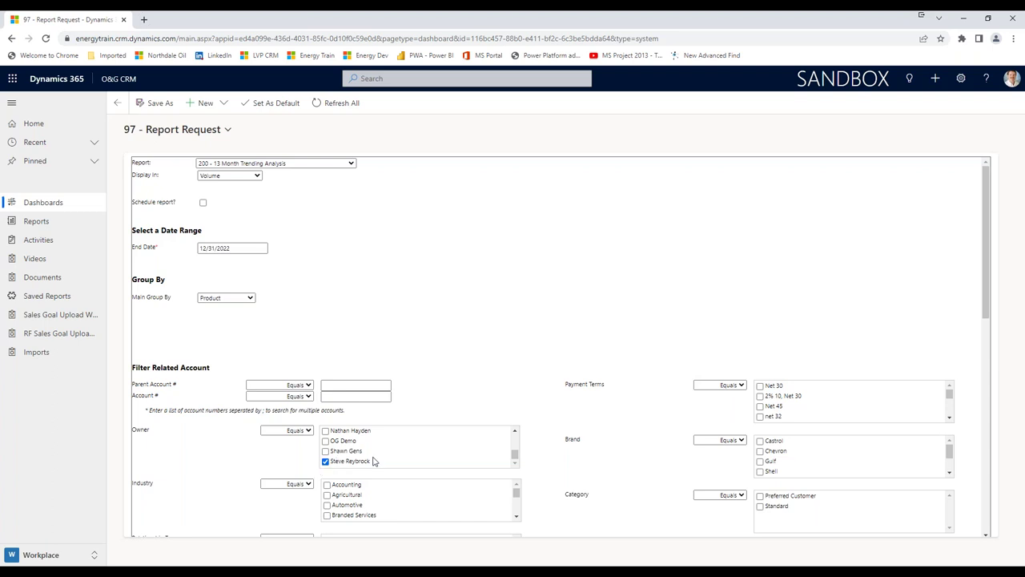
pyautogui.scroll(-7, 538, 468)
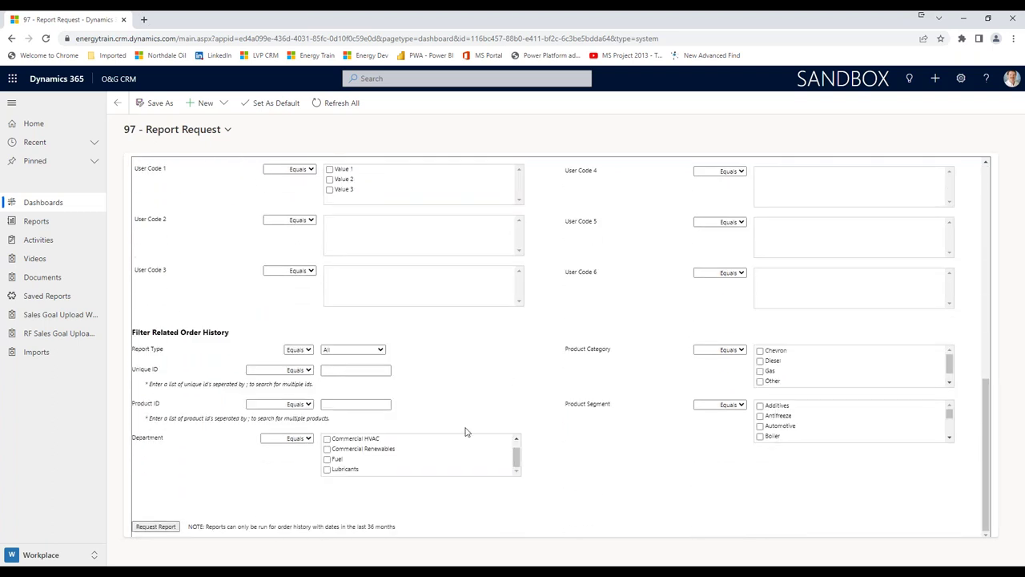
pyautogui.scroll(5, 561, 361)
pyautogui.scroll(1, 561, 361)
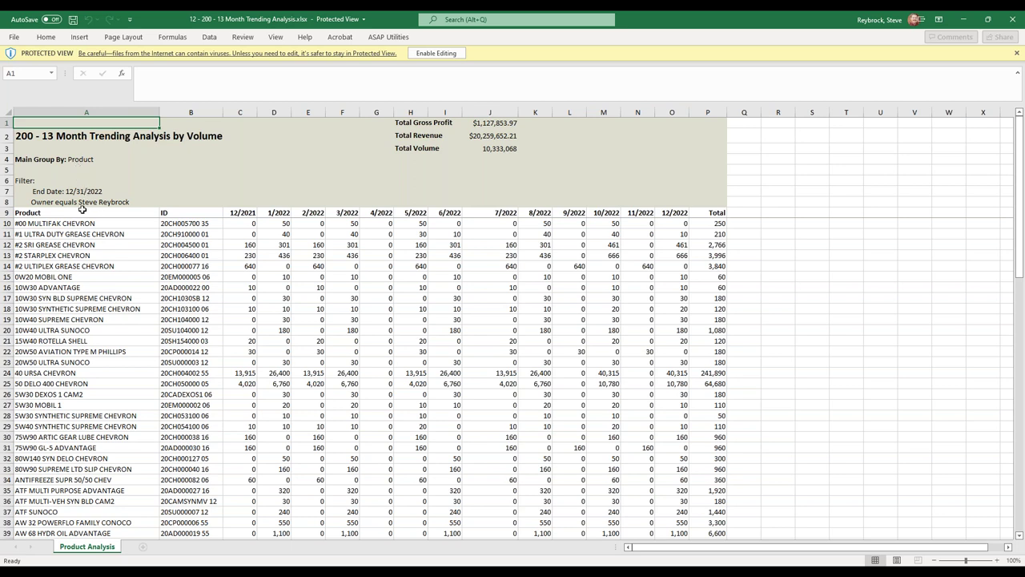
pyautogui.moveTo(253, 224); pyautogui.dragTo(681, 498)
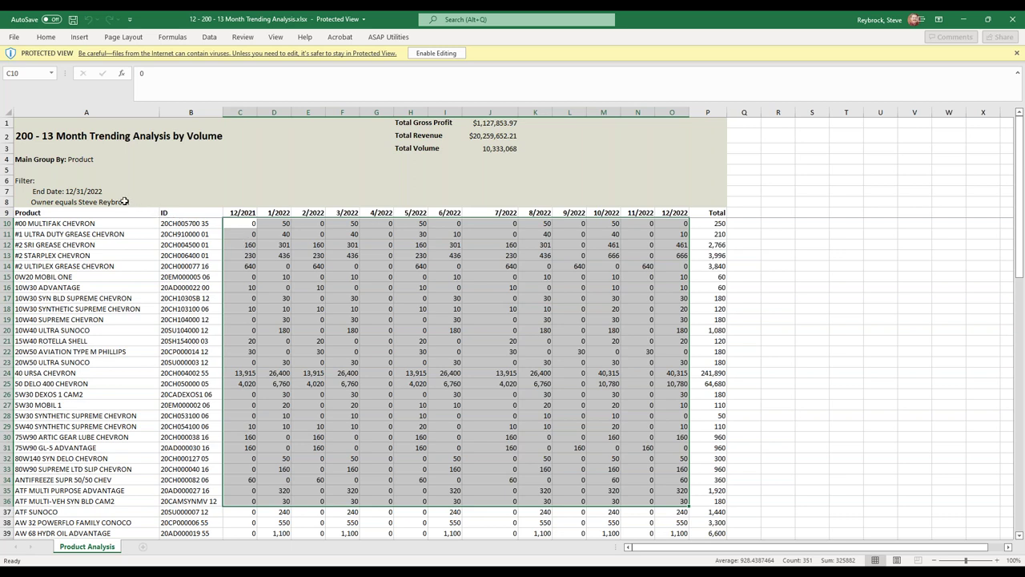
pyautogui.click(1013, 20)
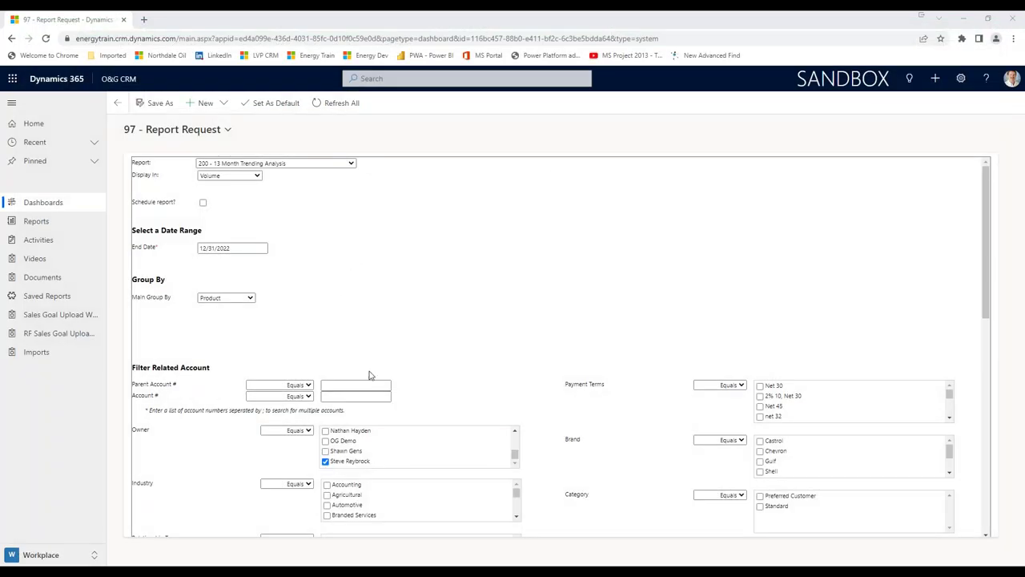
# Request the report with the Lubricants department filter in place of the owner filter, and close the resulting workbook.
pyautogui.click(325, 461)
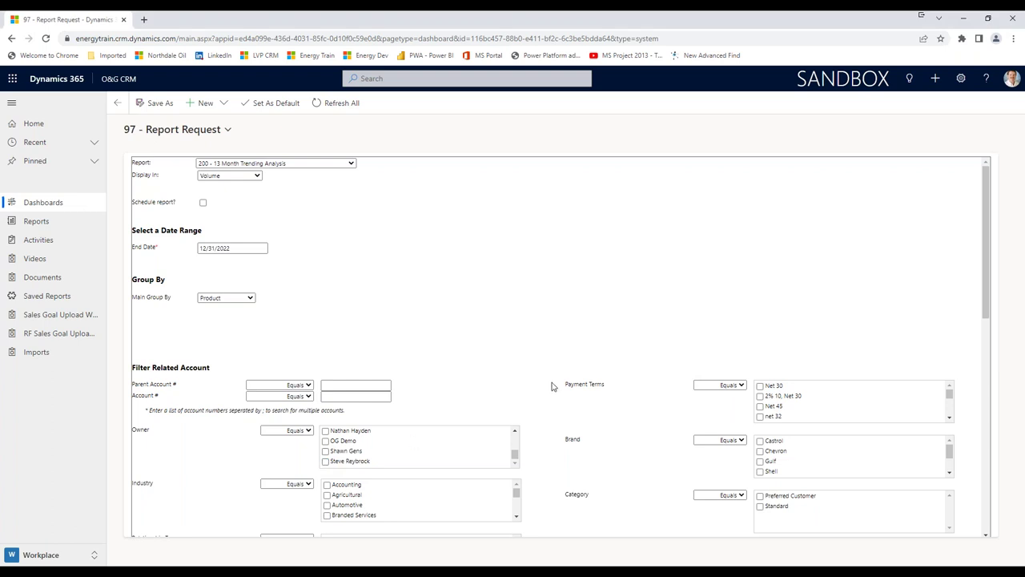
pyautogui.scroll(-10, 549, 387)
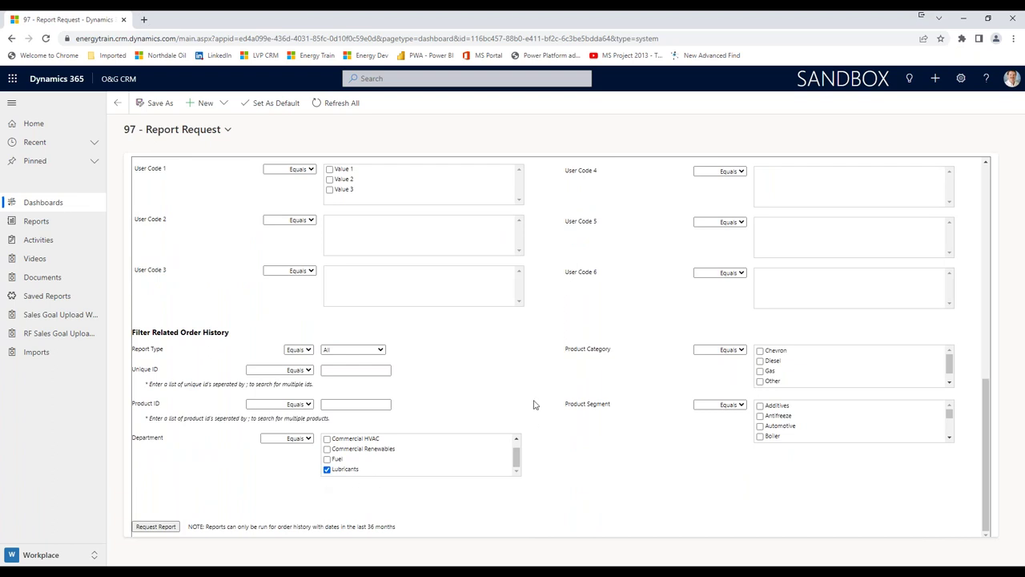
pyautogui.scroll(8, 539, 391)
pyautogui.scroll(1, 540, 374)
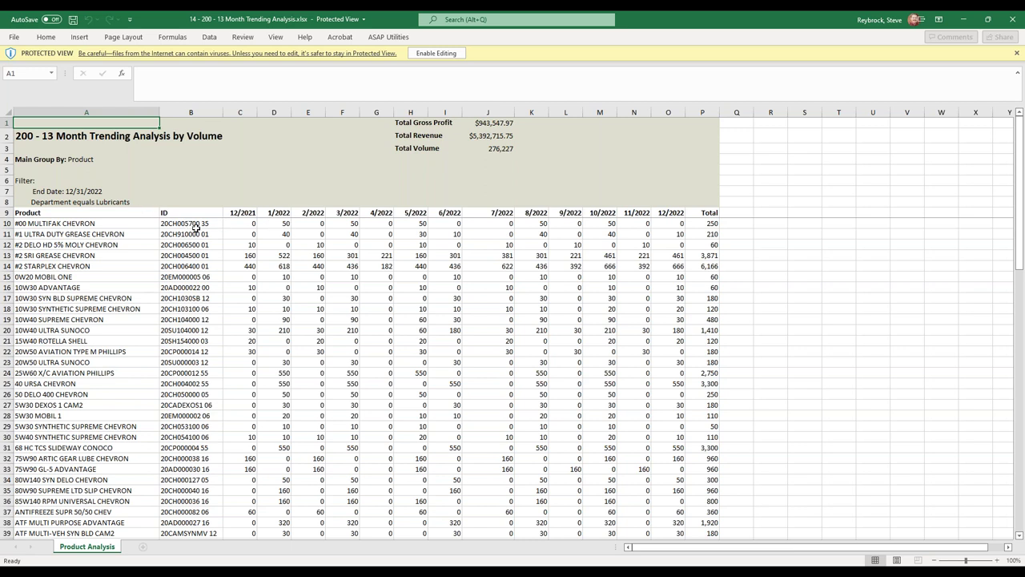
pyautogui.click(1015, 20)
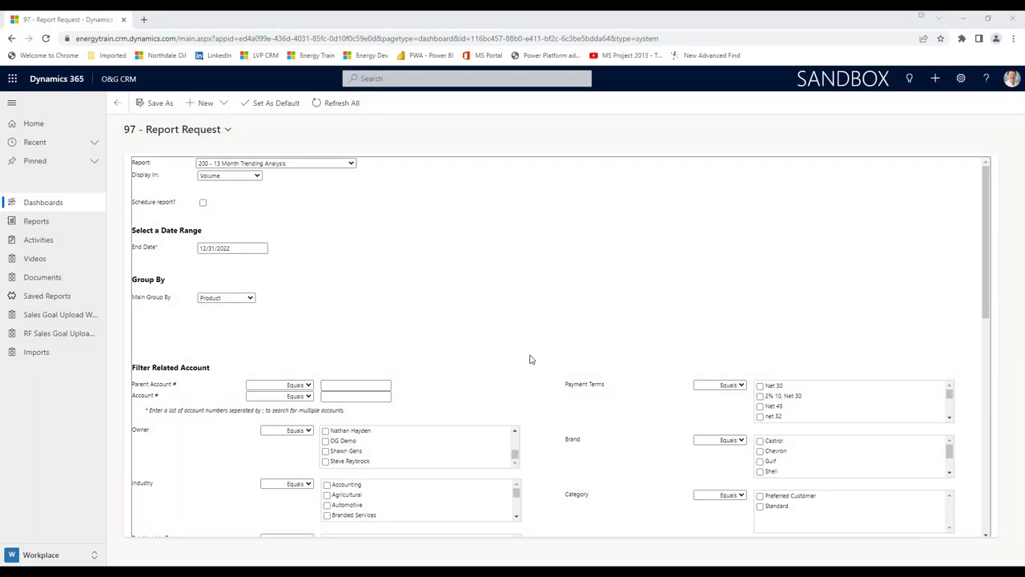
# Request the report filtered to the Antifreeze product segment instead of the Lubricants department, and close the workbook after reviewing its products.
pyautogui.scroll(-10, 533, 353)
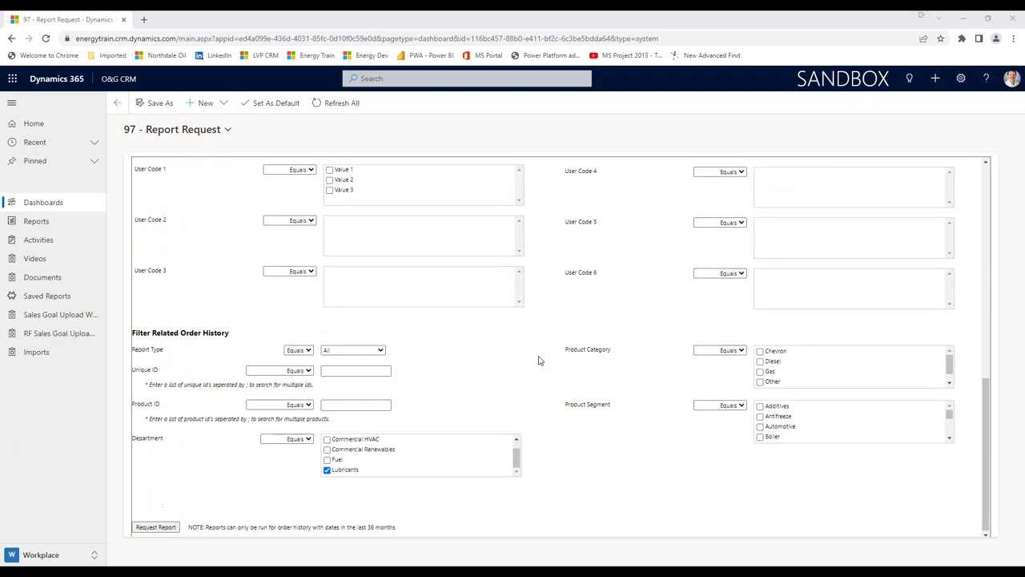
pyautogui.click(327, 469)
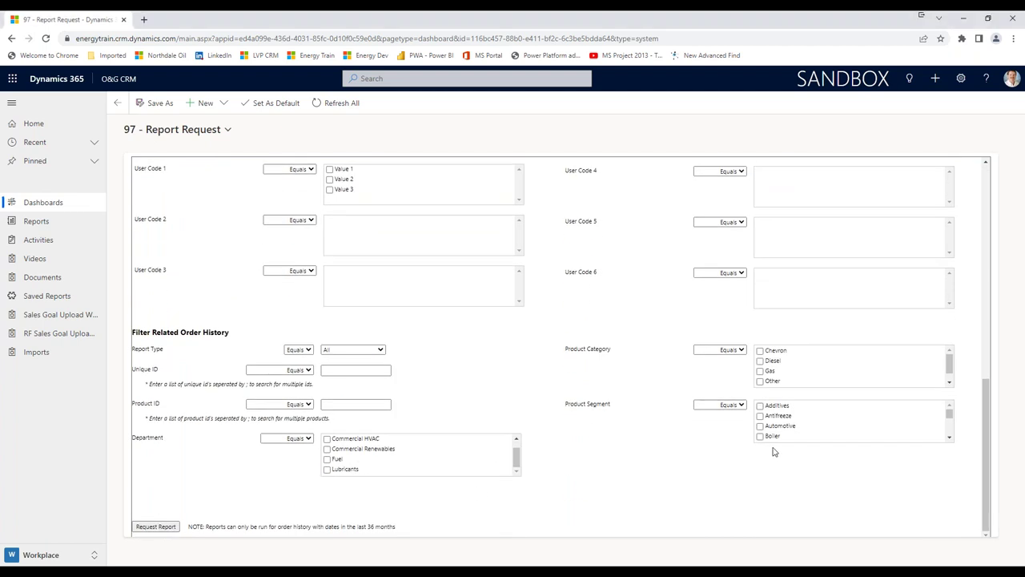
pyautogui.click(760, 415)
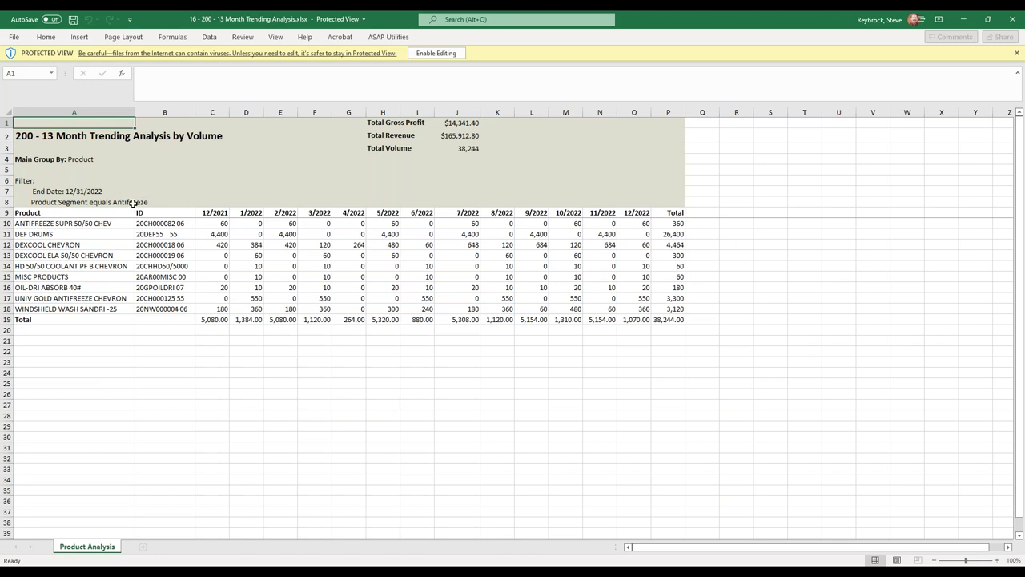
pyautogui.moveTo(85, 225); pyautogui.dragTo(98, 309)
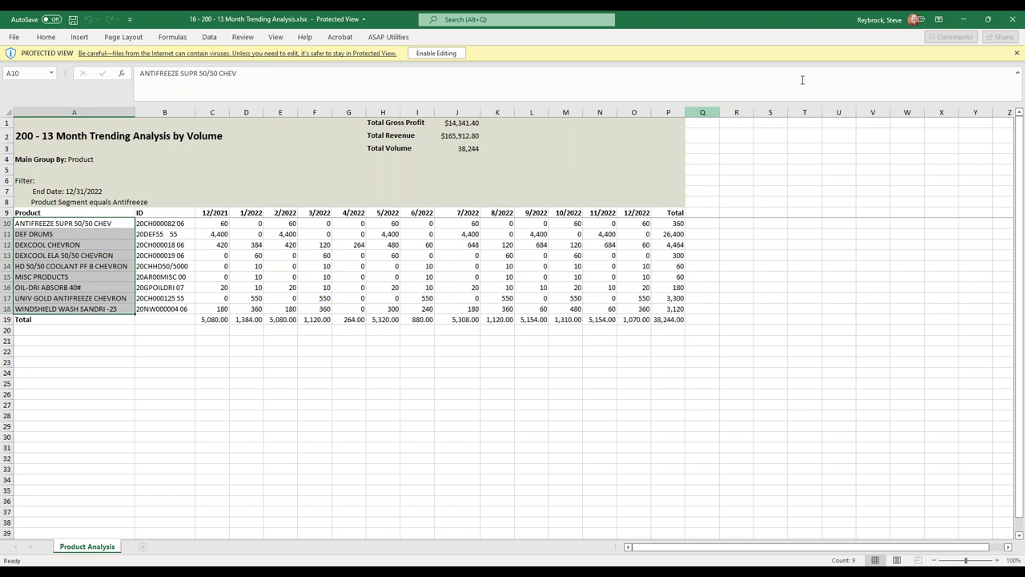
pyautogui.click(1012, 19)
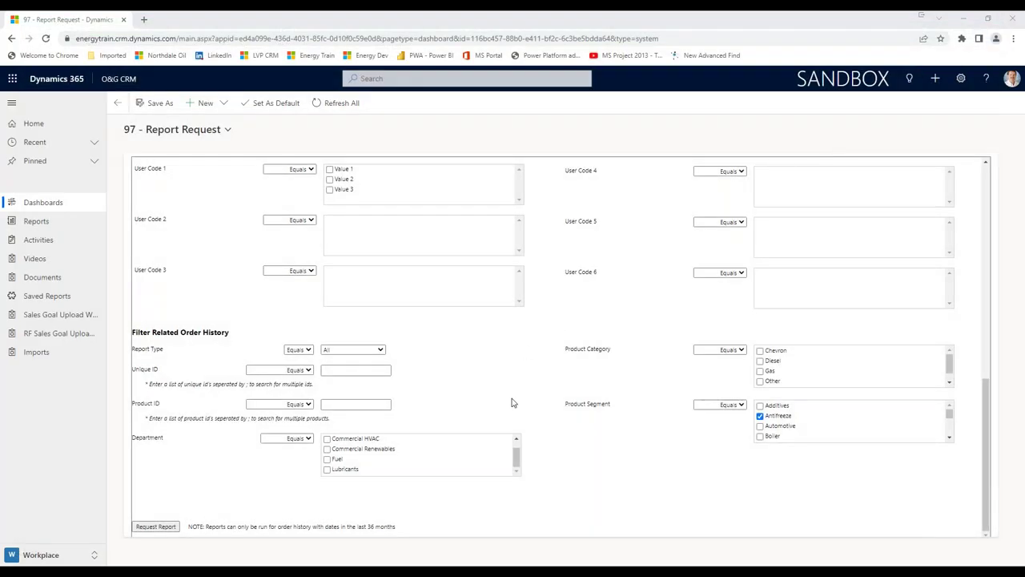
# Clear the Antifreeze product segment filter and return to the related account filters.
pyautogui.click(760, 416)
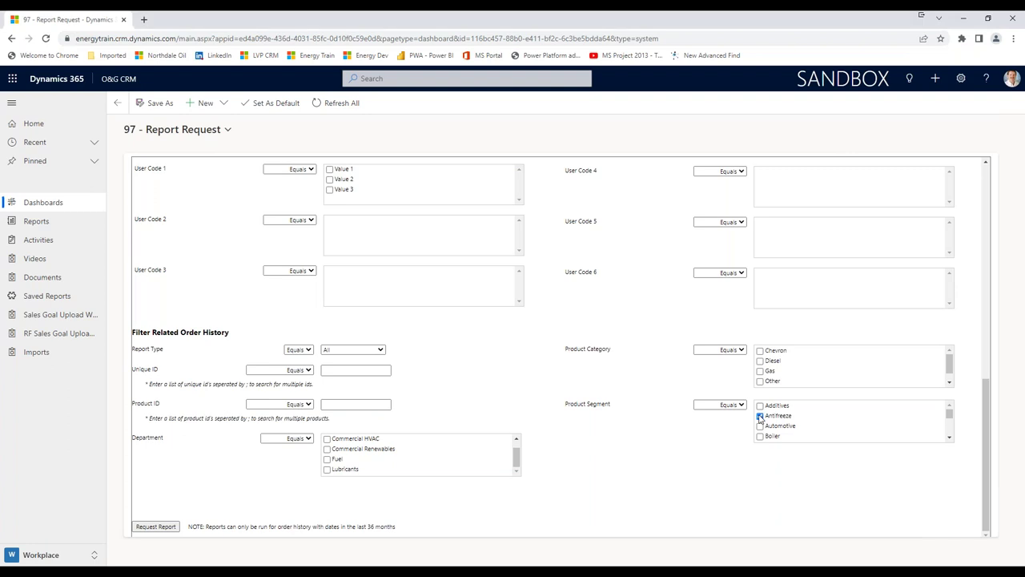
pyautogui.scroll(5, 547, 332)
pyautogui.scroll(3, 546, 332)
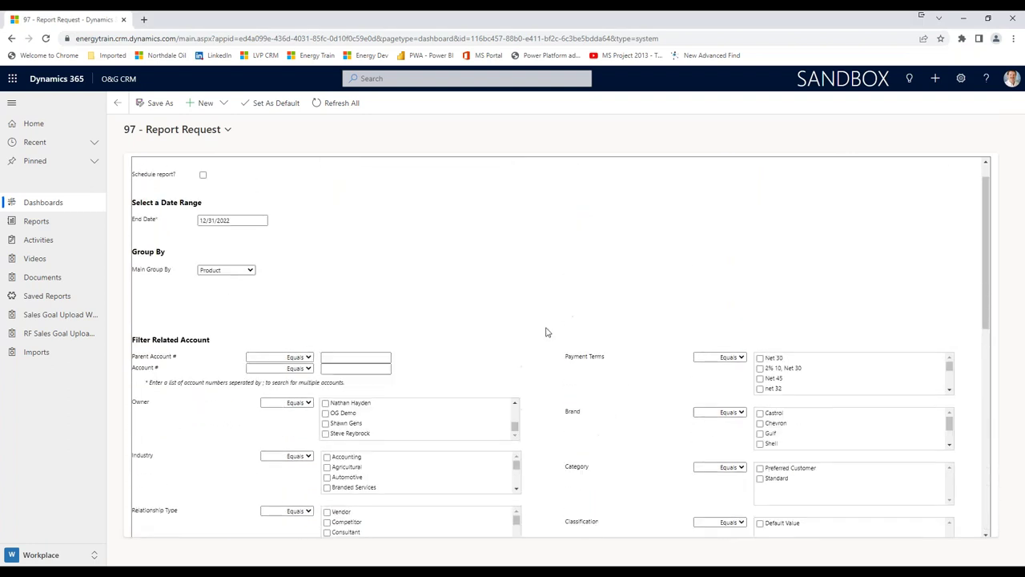
pyautogui.scroll(-1, 542, 328)
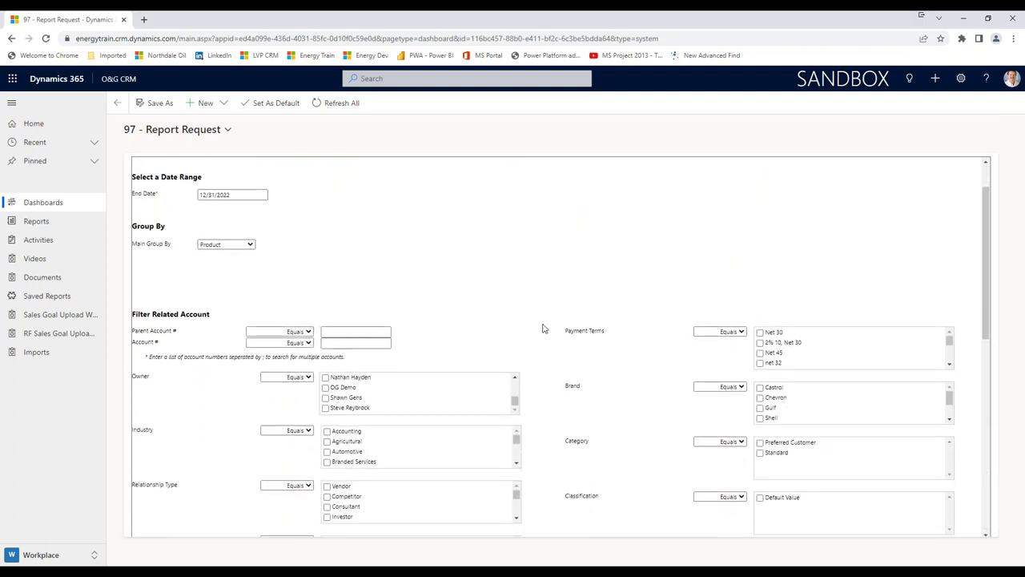
pyautogui.scroll(1, 542, 328)
pyautogui.scroll(-2, 542, 328)
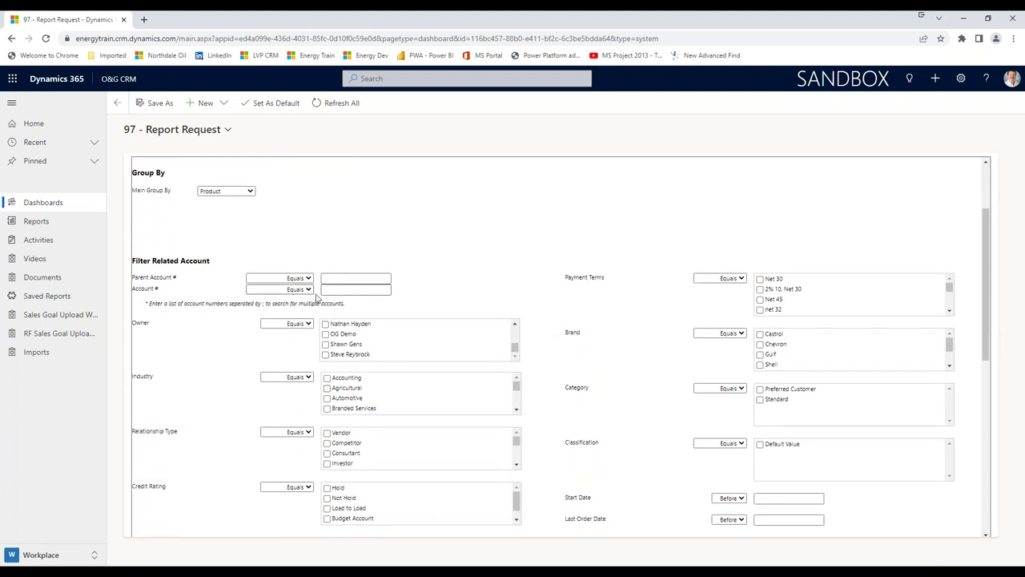
# Request the report filtered by a single account number and close the resulting workbook.
pyautogui.click(336, 291)
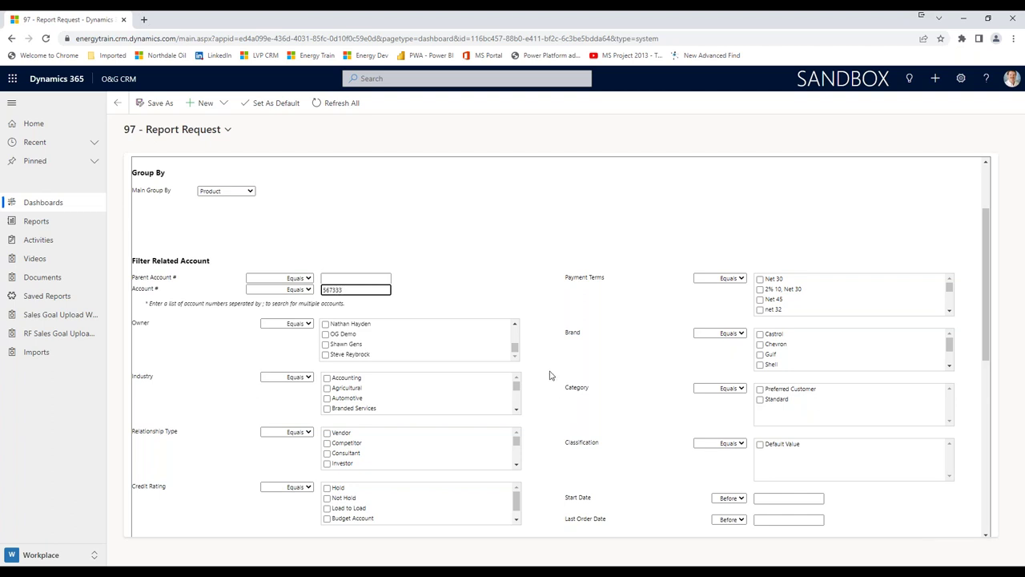
pyautogui.hotkey('alt', 'Tab')
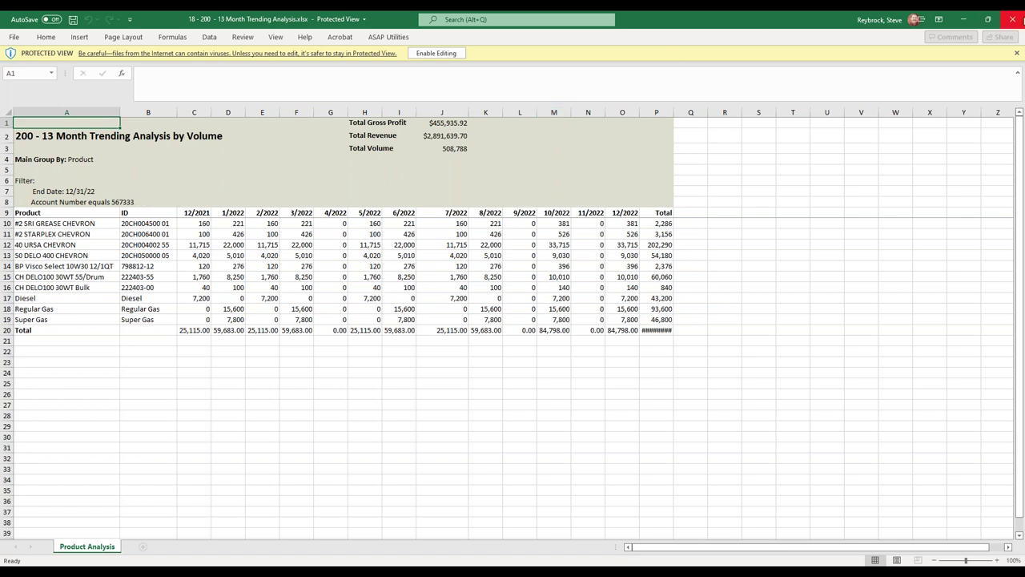
pyautogui.click(1012, 22)
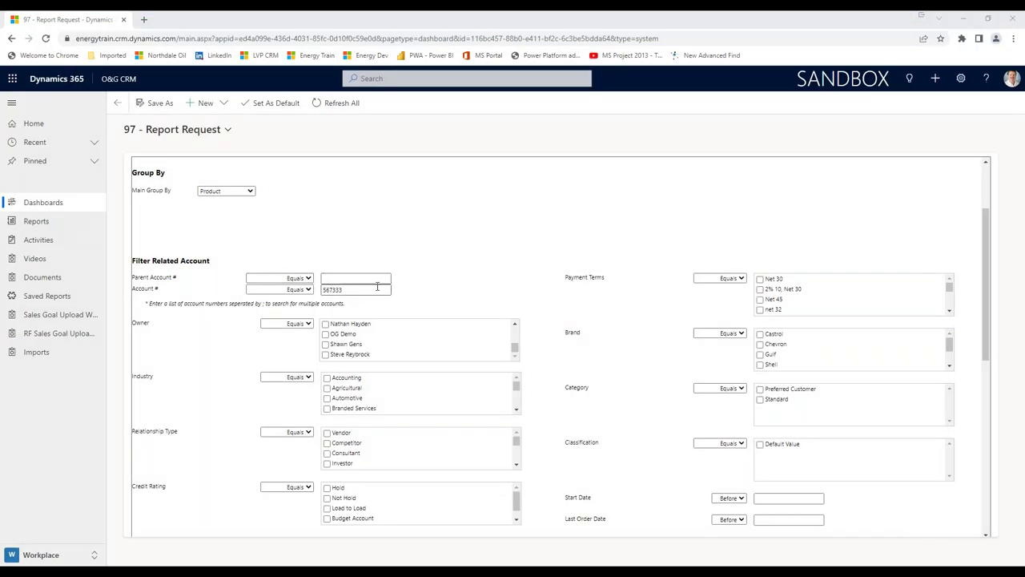
# Request the 13 Month Trending Analysis grouped by Account, with the account number filter cleared.
pyautogui.click(346, 290)
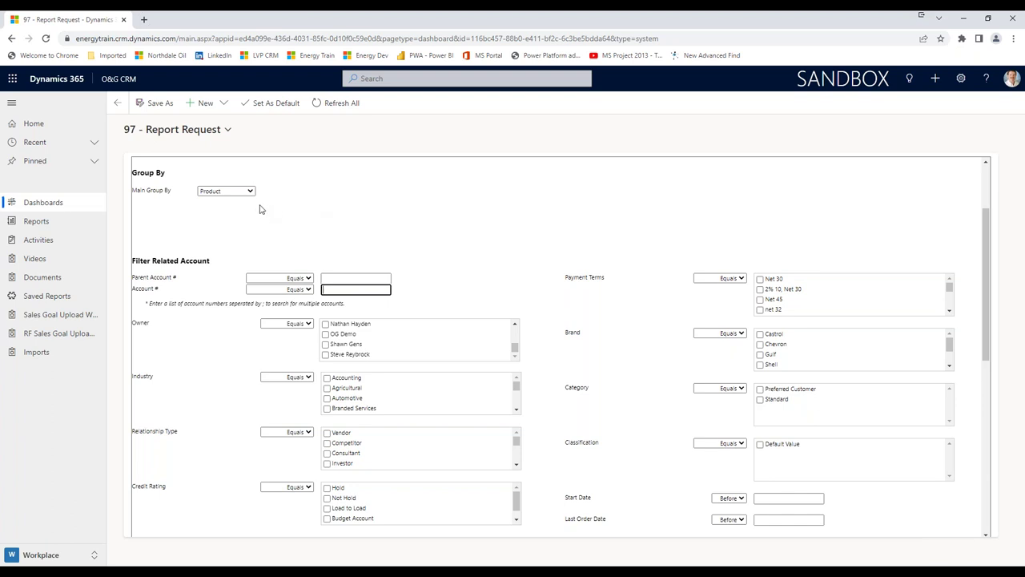
pyautogui.scroll(2, 322, 222)
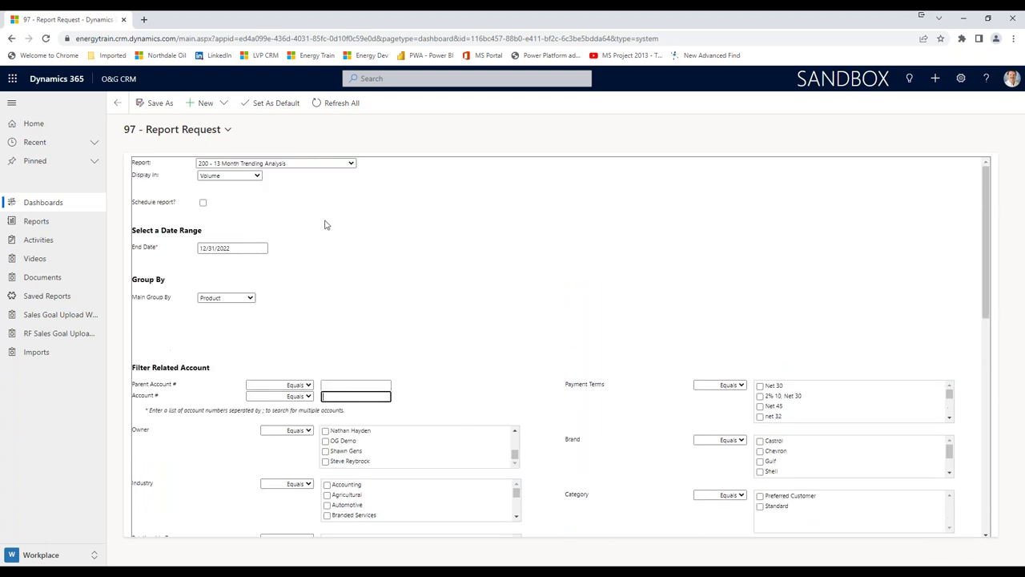
pyautogui.click(250, 297)
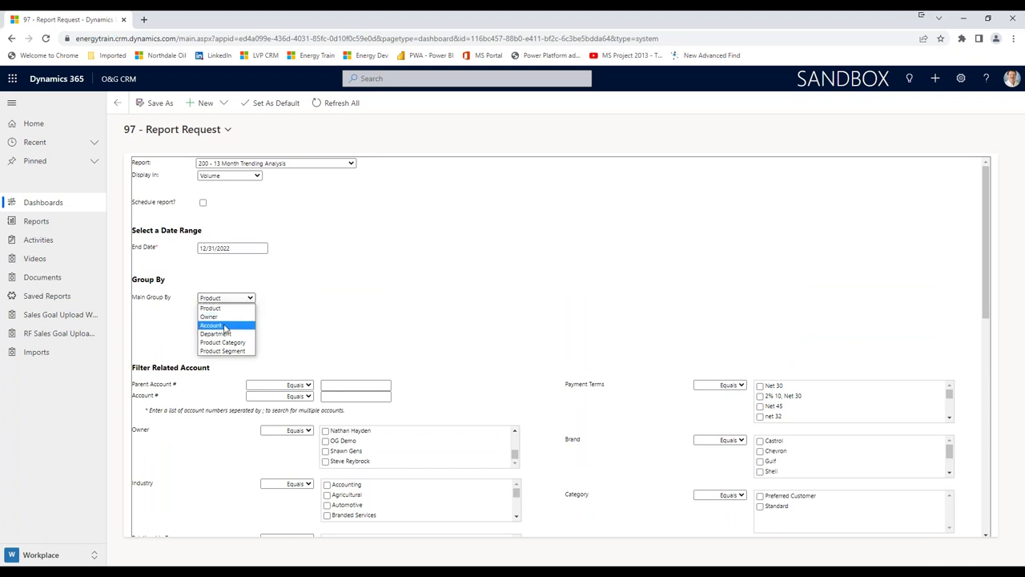
pyautogui.click(225, 326)
pyautogui.scroll(-5, 548, 429)
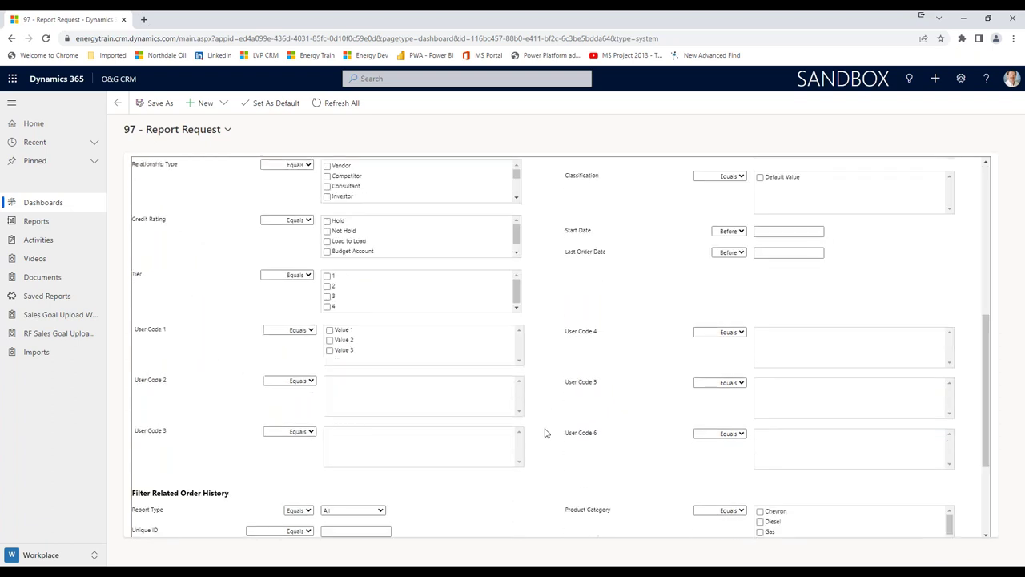
pyautogui.scroll(-3, 544, 431)
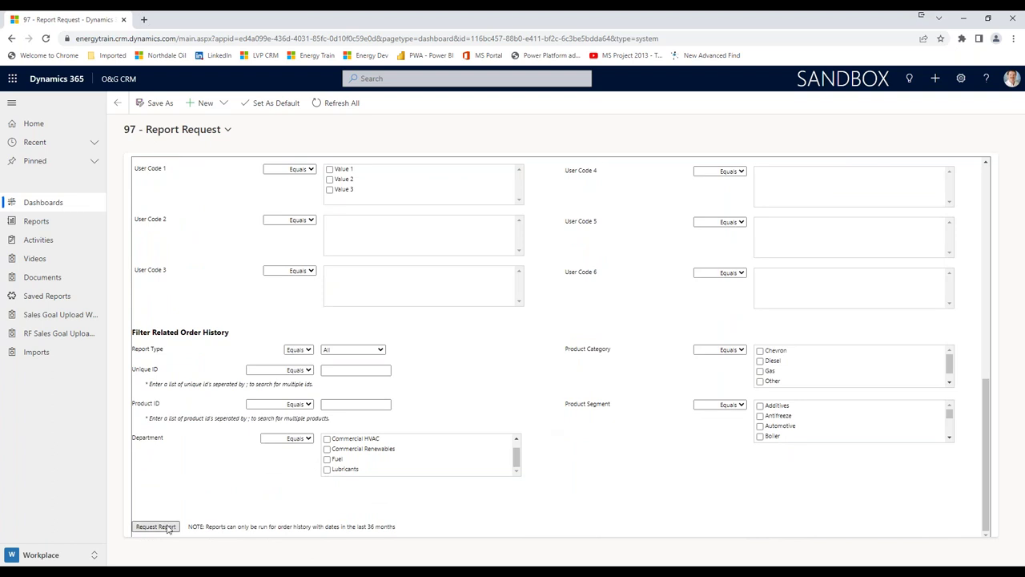
pyautogui.scroll(8, 553, 366)
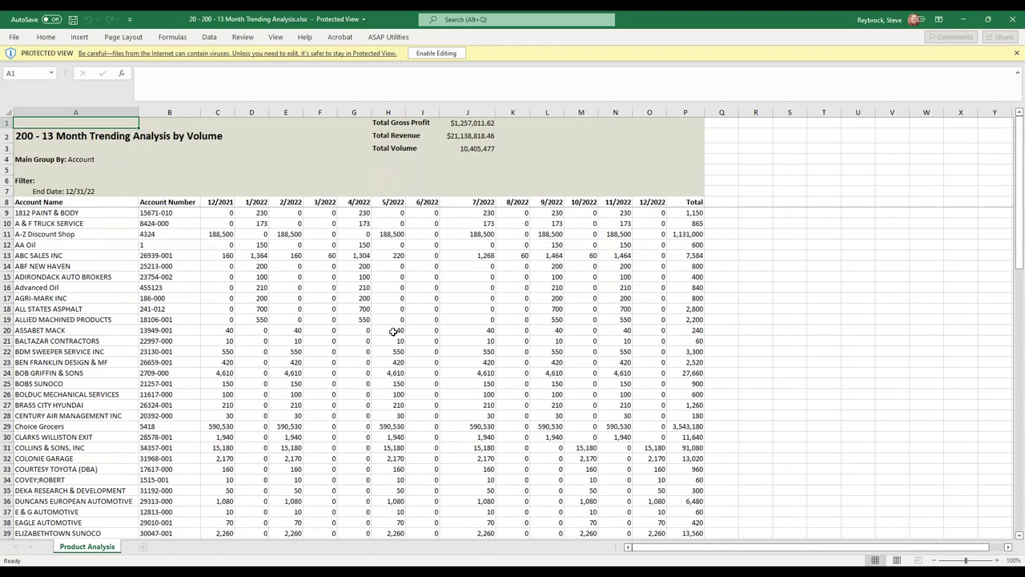
# Review the monthly volumes, account names and account numbers in the report workbook, and close it.
pyautogui.moveTo(208, 216); pyautogui.dragTo(650, 374)
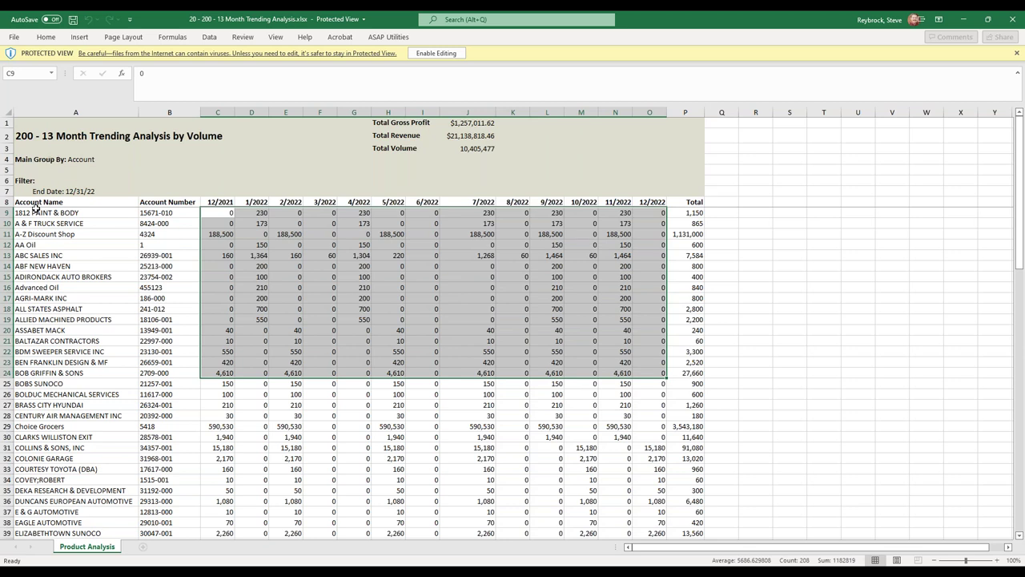
pyautogui.moveTo(38, 205); pyautogui.dragTo(144, 481)
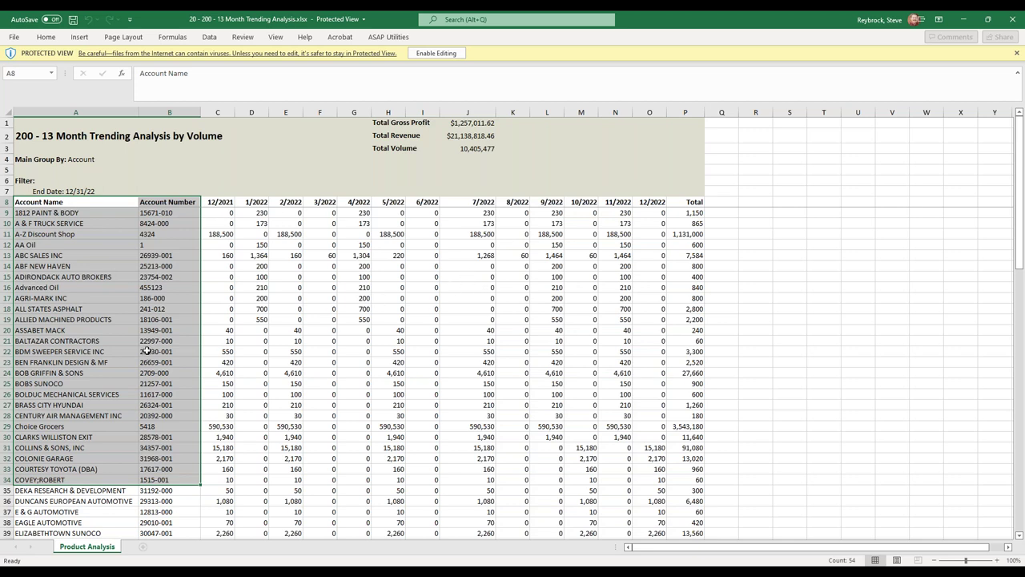
pyautogui.click(1013, 21)
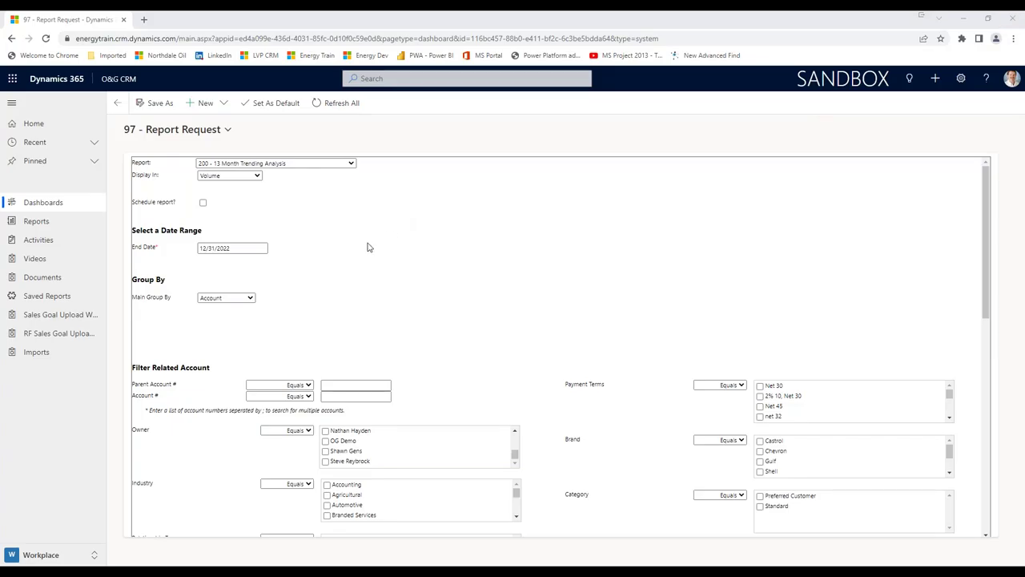
# Request the account-grouped report filtered to the last listed owner, and close the workbook after reviewing its account names.
pyautogui.scroll(-2, 393, 304)
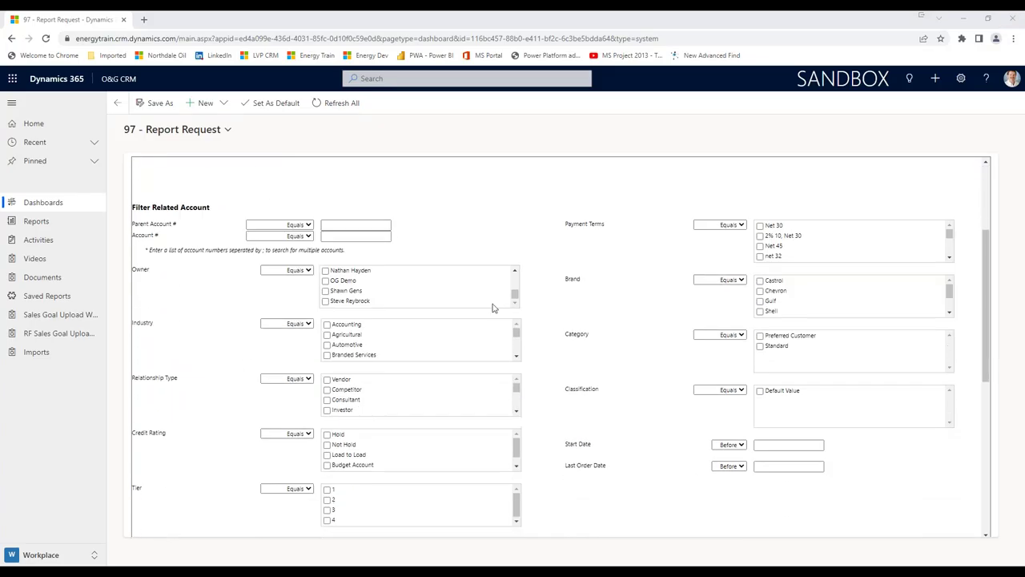
pyautogui.click(325, 301)
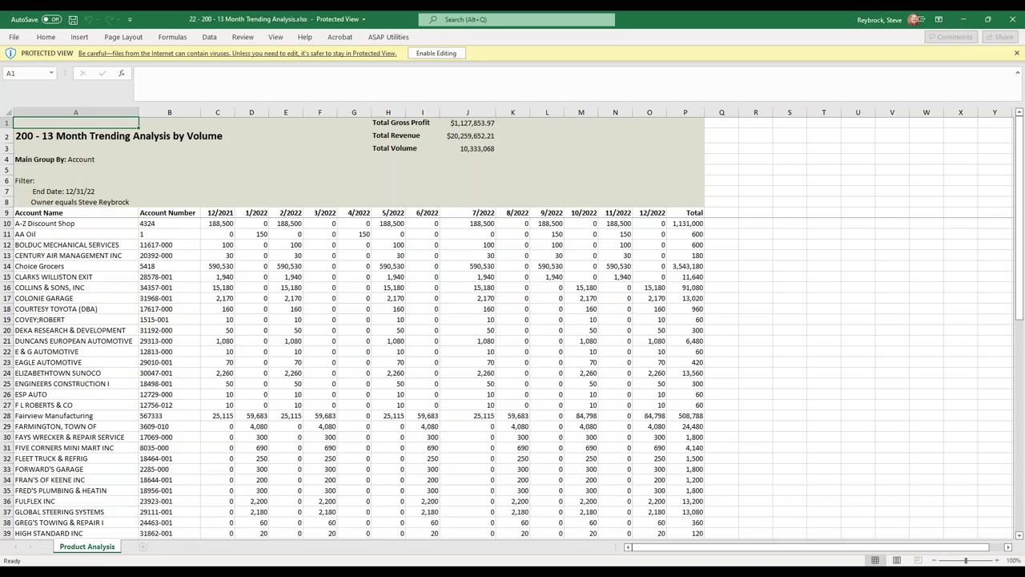
pyautogui.moveTo(28, 225); pyautogui.dragTo(43, 318)
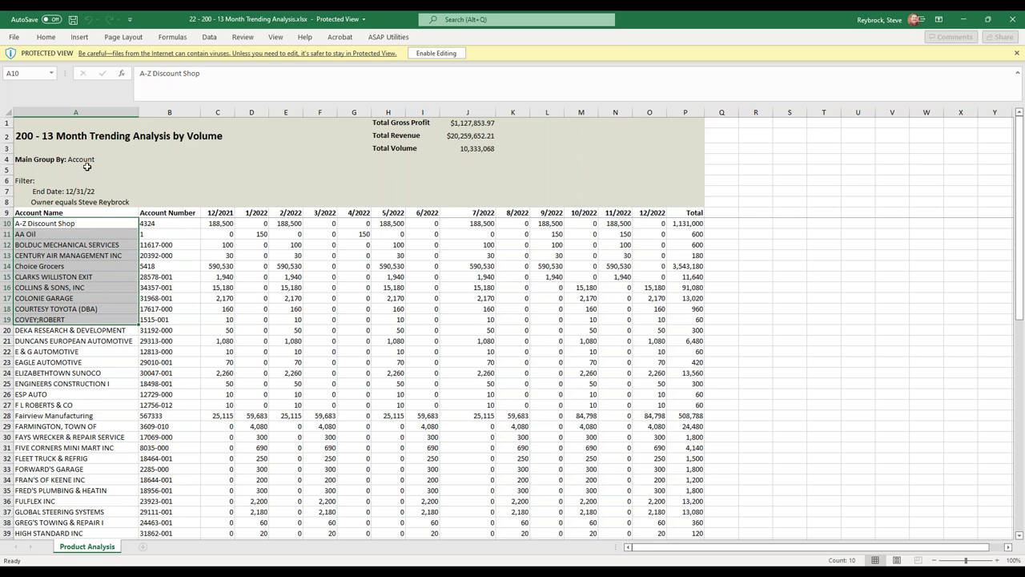
pyautogui.click(1011, 19)
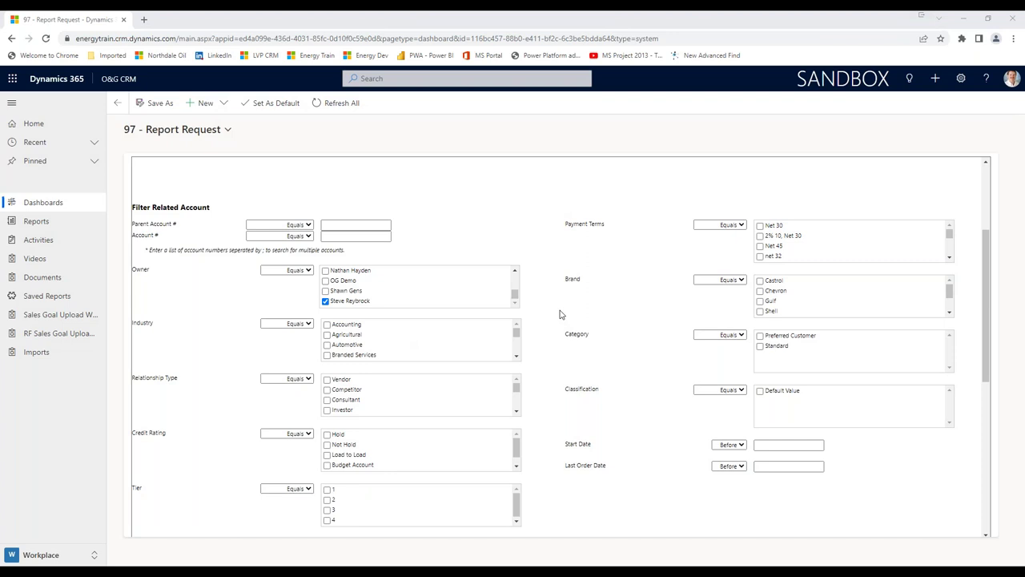
# Add the Lubricants department filter alongside the owner filter and request the report.
pyautogui.scroll(-5, 548, 321)
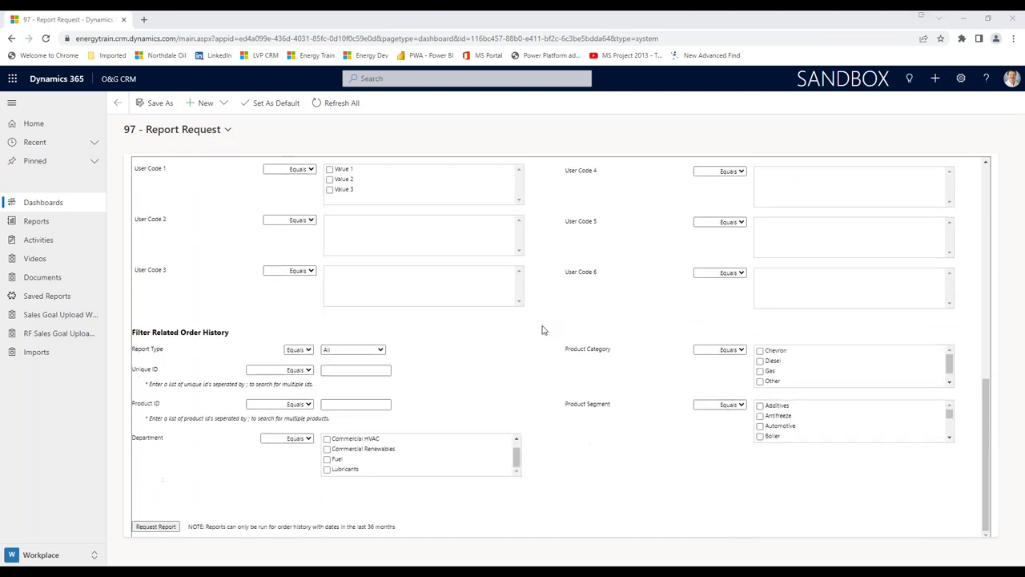
pyautogui.click(328, 469)
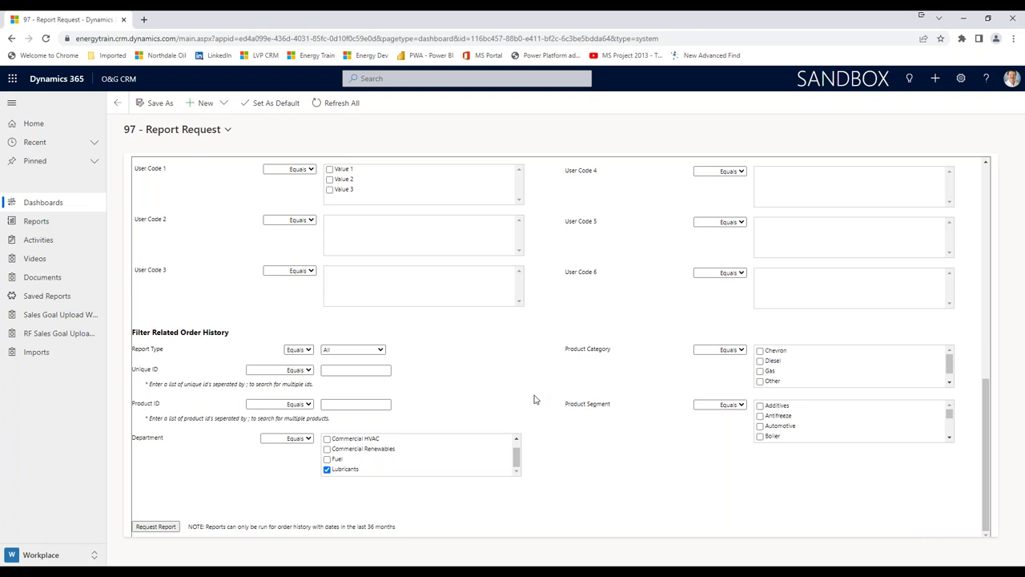
pyautogui.scroll(10, 535, 399)
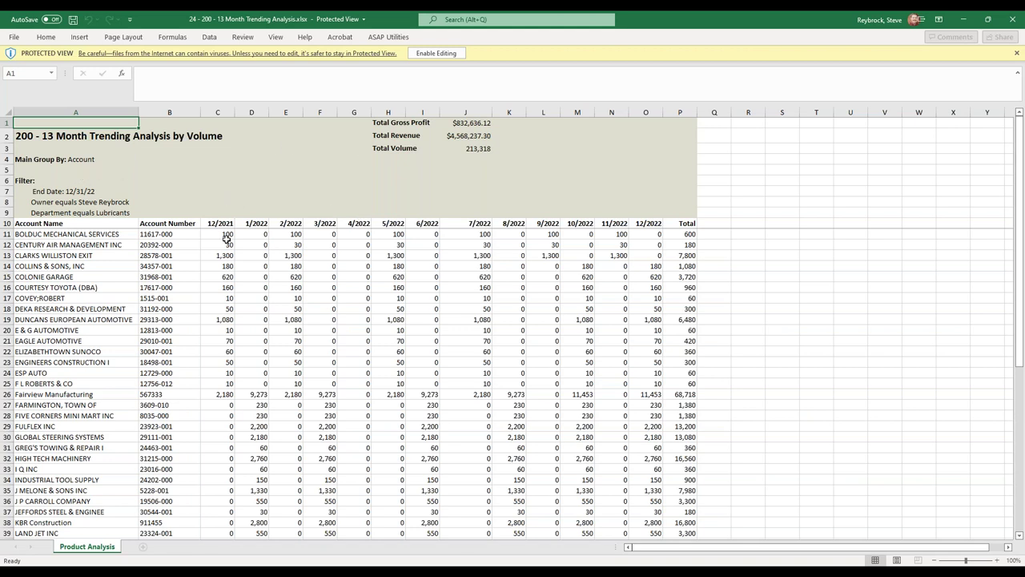
# Review the account names and their monthly lubricant volumes in the workbook, and close it.
pyautogui.moveTo(221, 230); pyautogui.dragTo(629, 339)
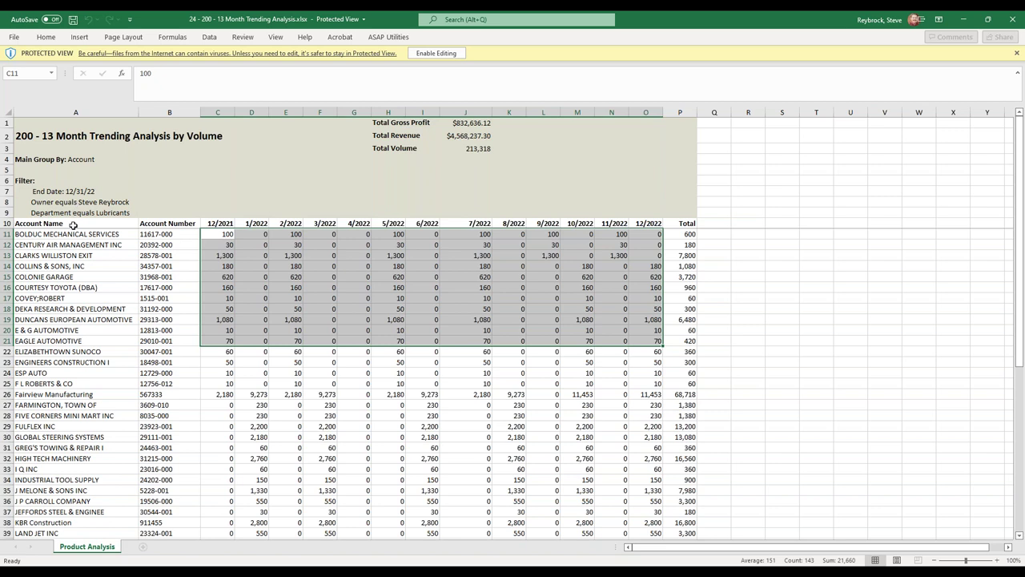
pyautogui.moveTo(67, 235); pyautogui.dragTo(66, 352)
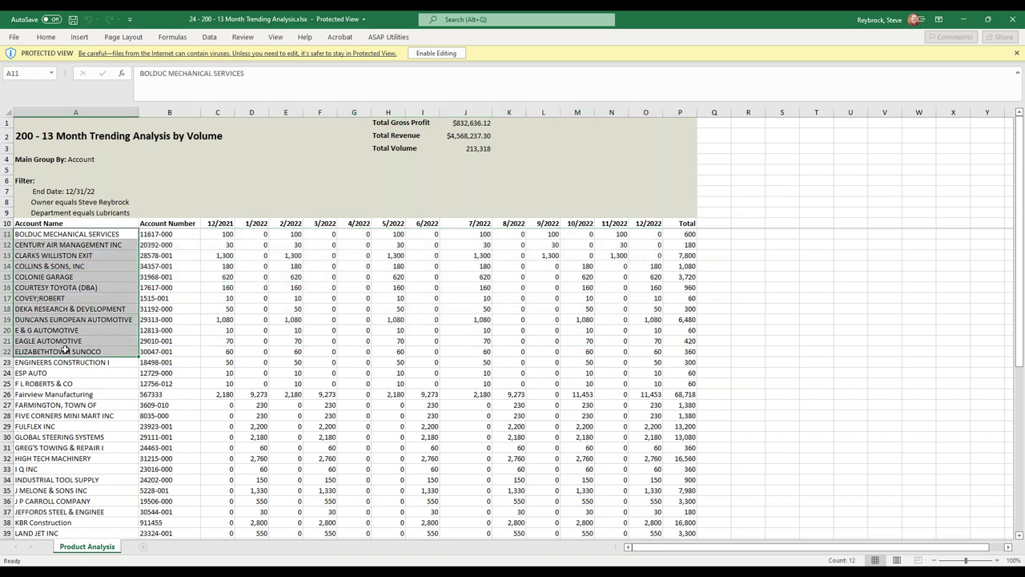
pyautogui.moveTo(219, 237); pyautogui.dragTo(655, 352)
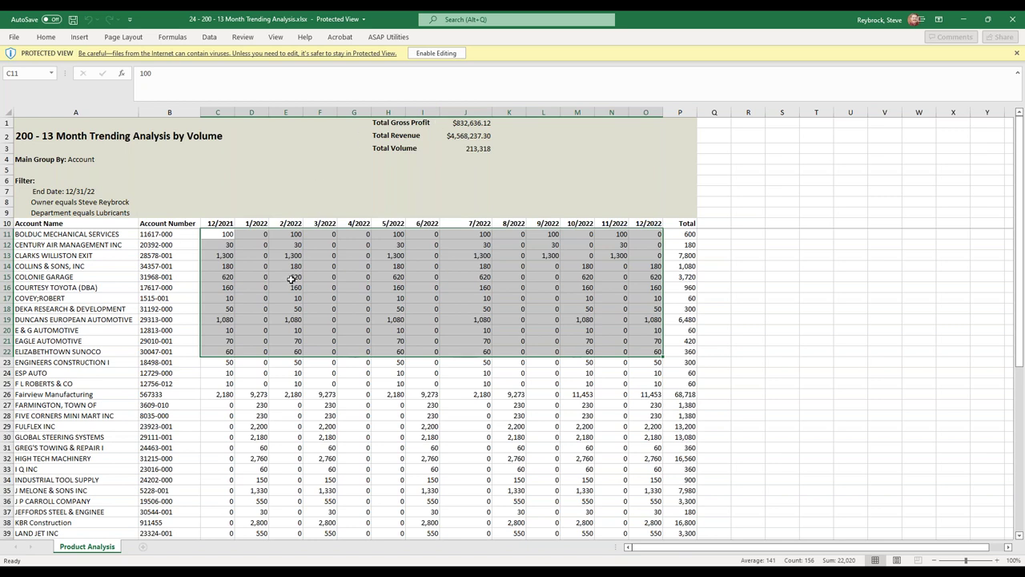
pyautogui.click(1013, 19)
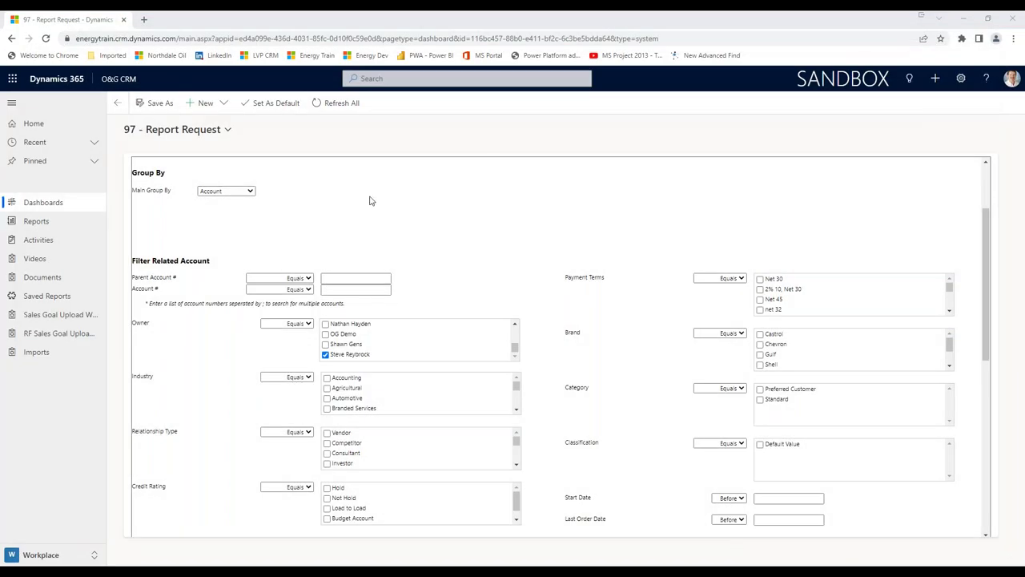
# Request the report grouped by Owner without the owner filter, keeping the Lubricants department filter, and close the resulting workbook.
pyautogui.click(250, 191)
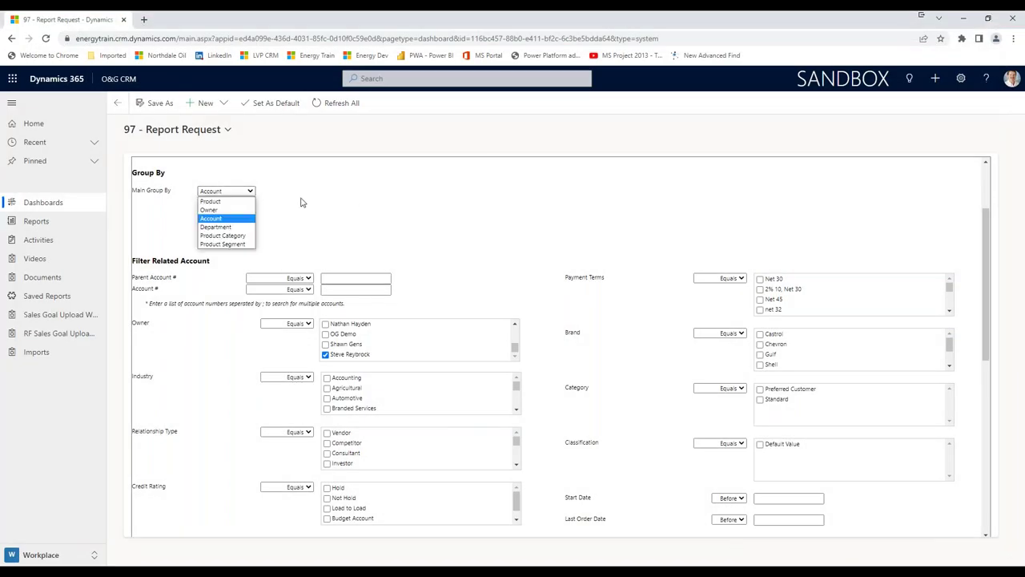
pyautogui.click(224, 210)
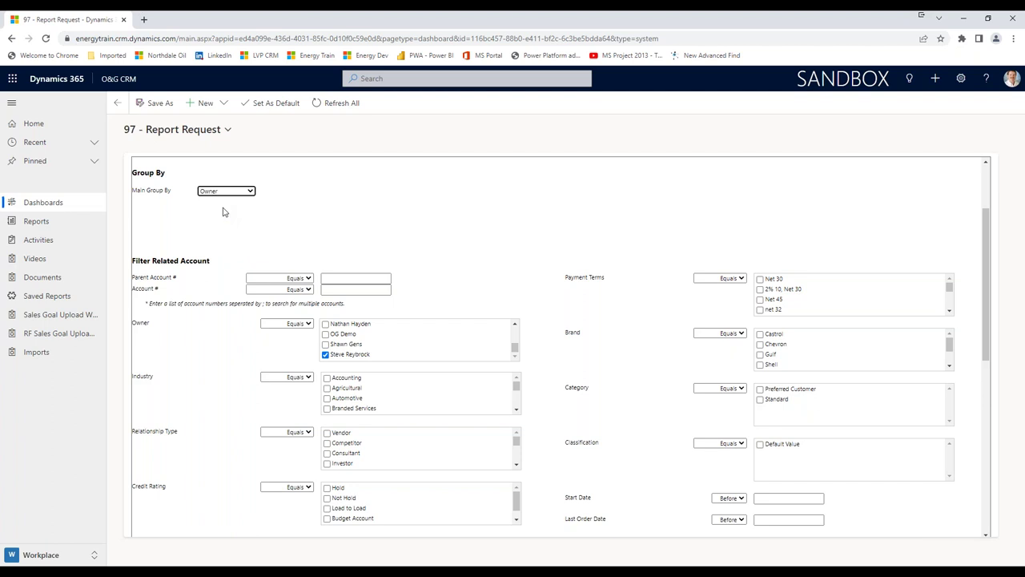
pyautogui.click(325, 355)
pyautogui.scroll(-5, 549, 365)
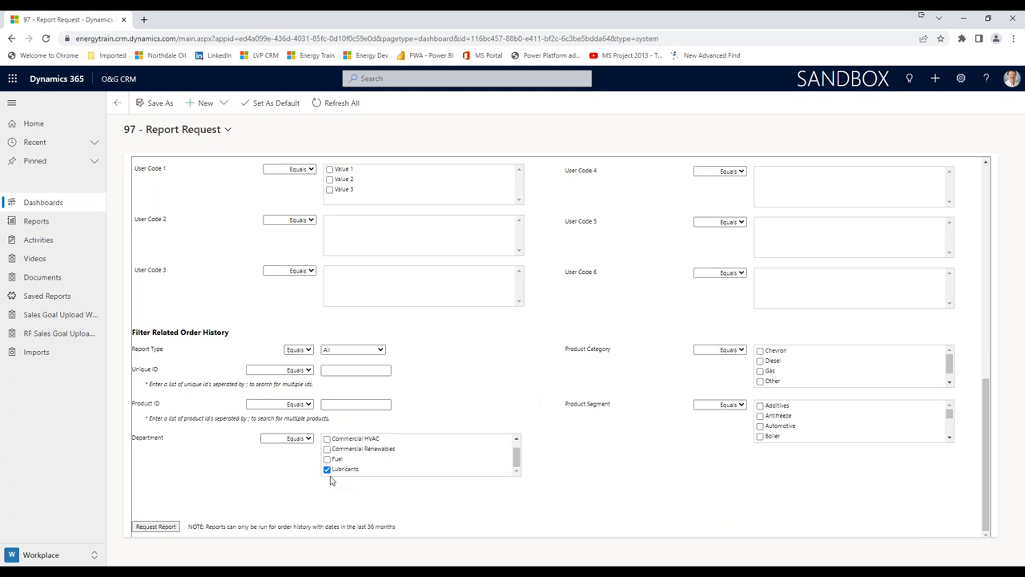
pyautogui.click(164, 526)
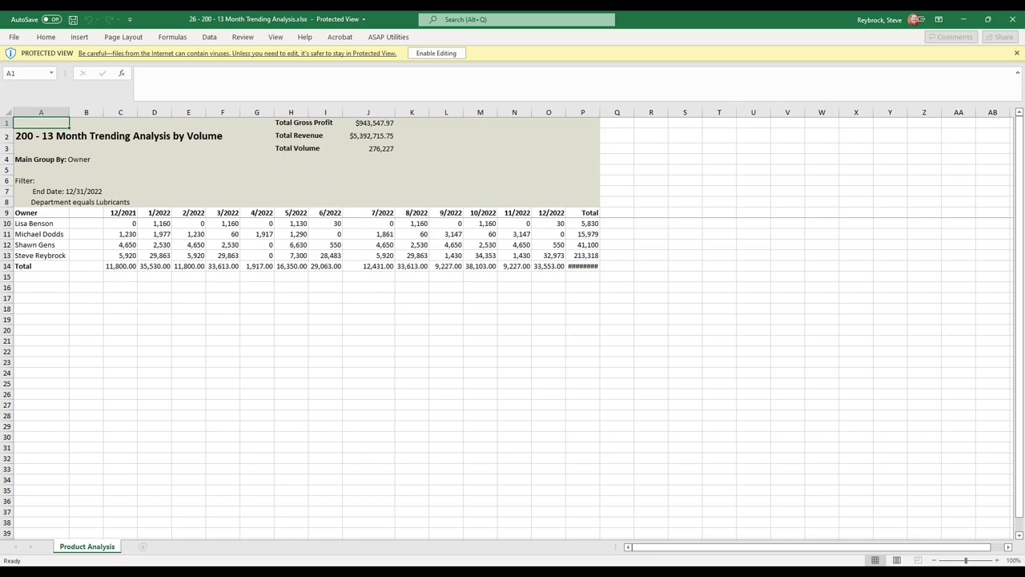
pyautogui.click(1013, 22)
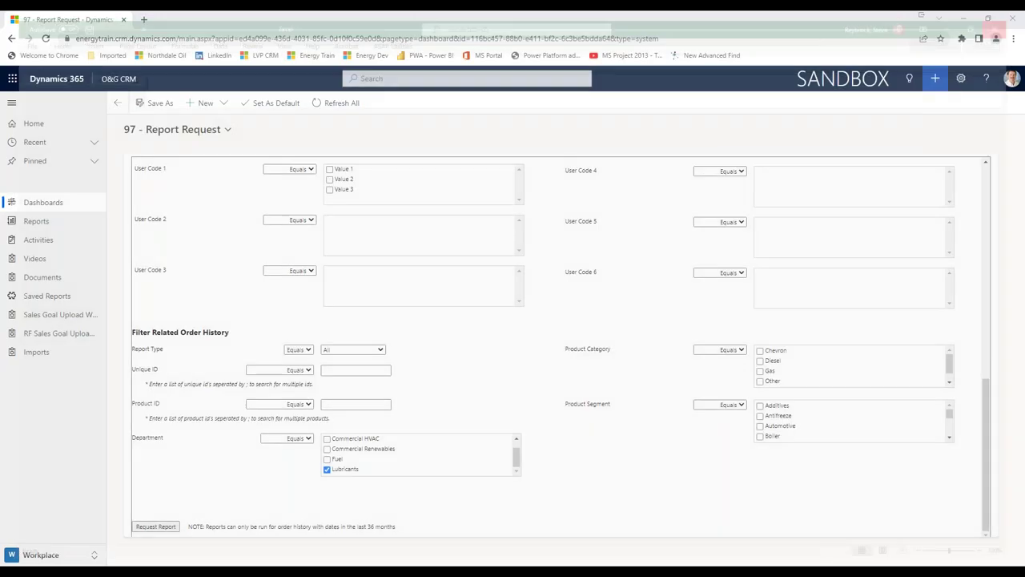
# Clear the Lubricants department filter from the related order history filters.
pyautogui.scroll(10, 549, 267)
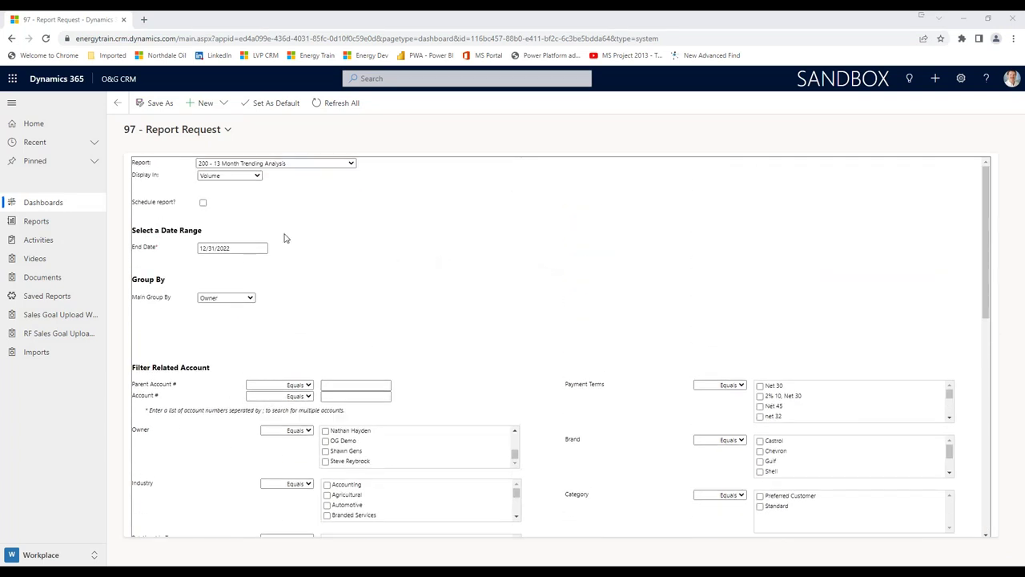
pyautogui.scroll(-1, 534, 379)
pyautogui.scroll(-5, 533, 379)
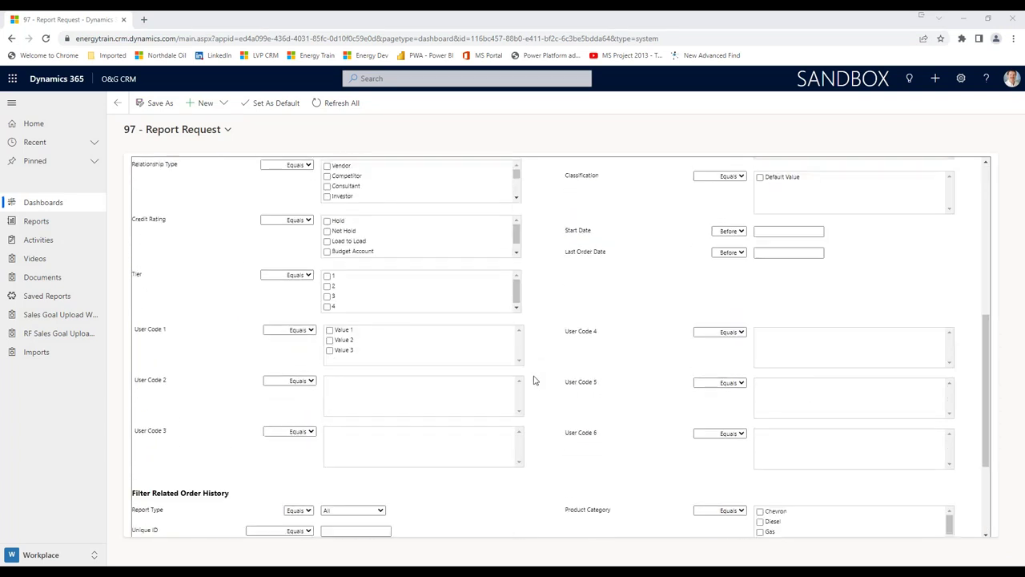
pyautogui.click(327, 470)
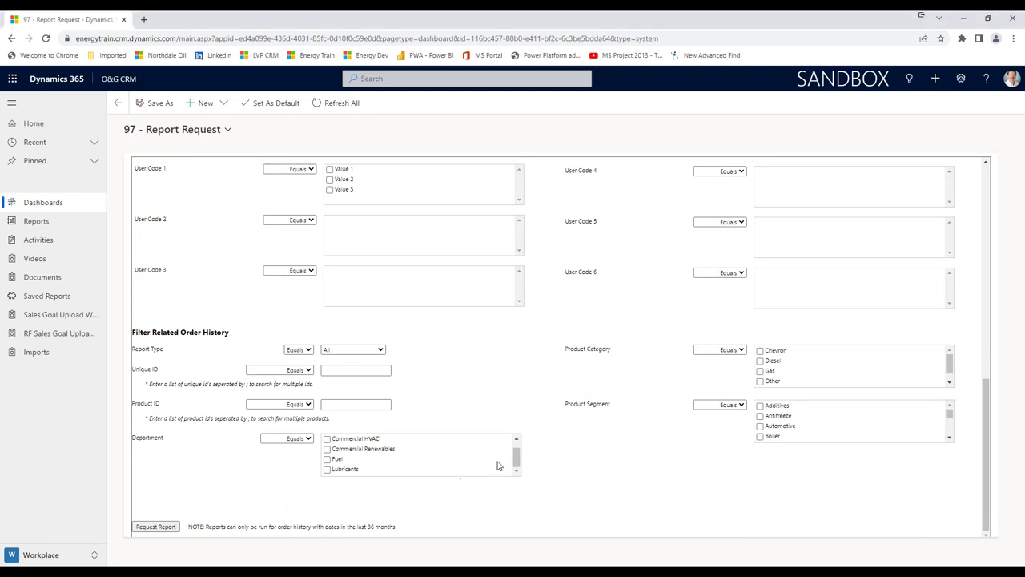
# Choose the 170 - Sales Summary report and set its date range from 1/1/2022 to 12/31/2022.
pyautogui.scroll(4, 565, 442)
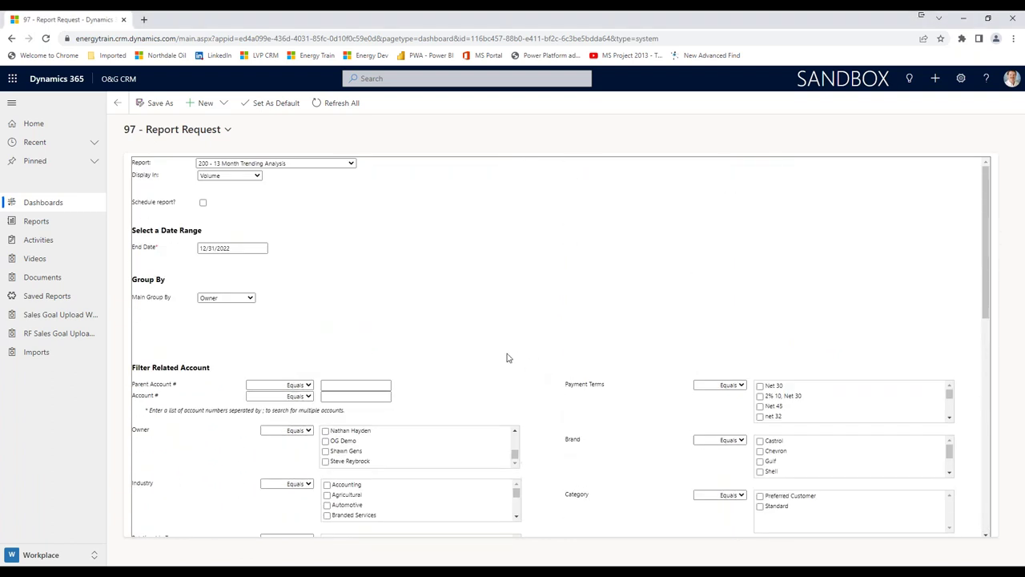
pyautogui.click(350, 163)
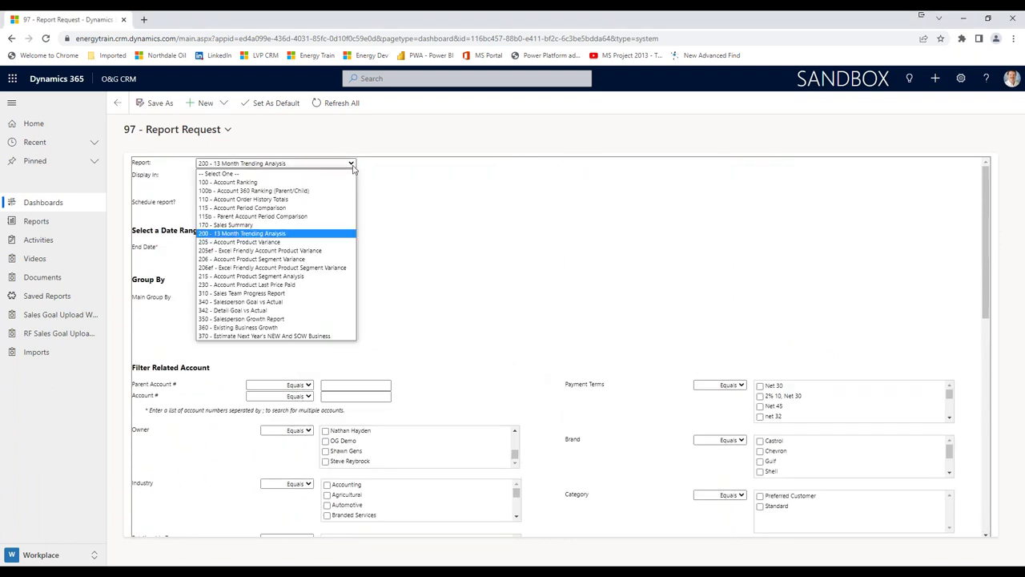
pyautogui.click(251, 225)
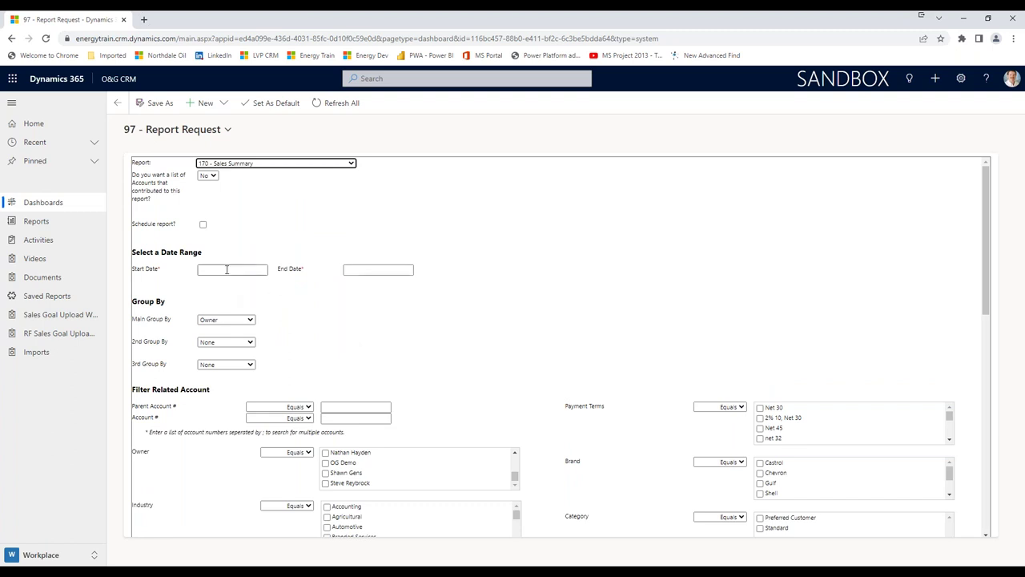
pyautogui.click(259, 268)
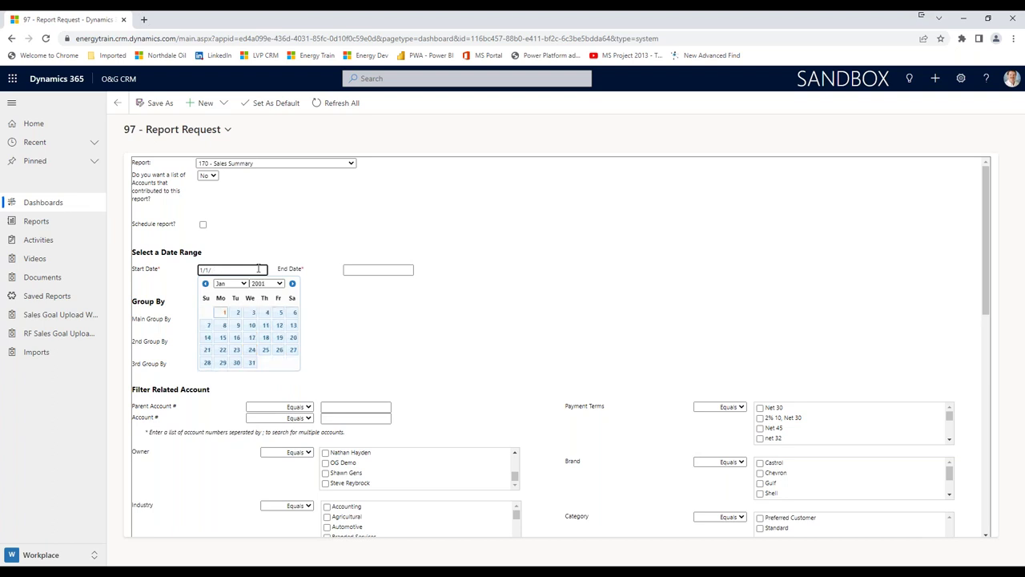
pyautogui.write('1/1/2022')
pyautogui.press('Tab')
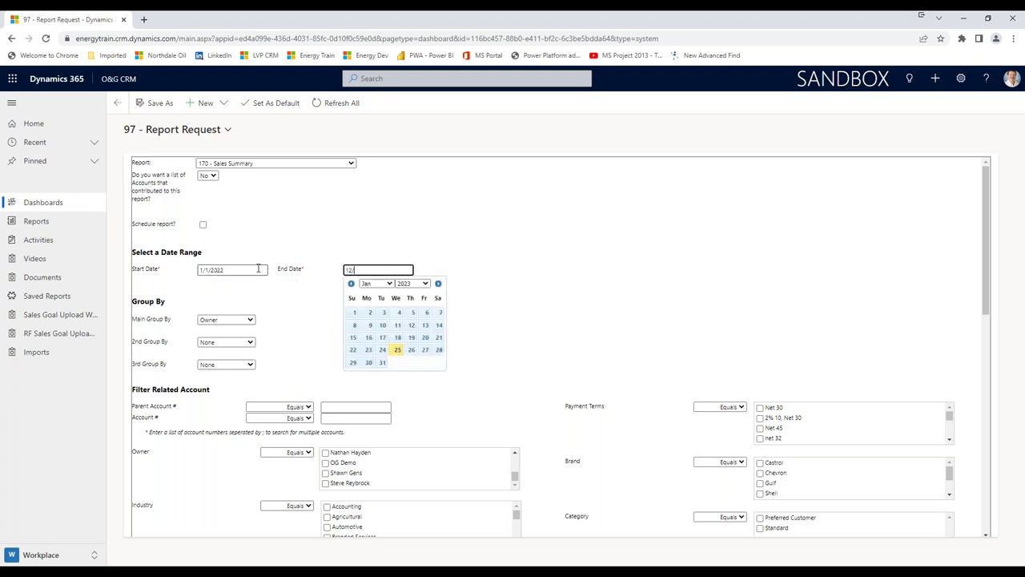
pyautogui.write('12/31/2022')
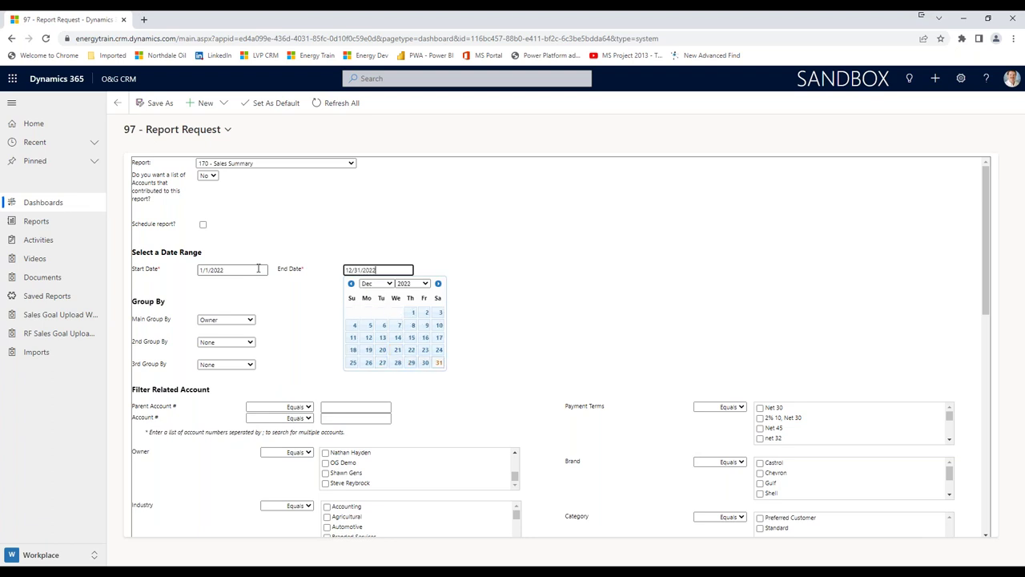
pyautogui.click(563, 282)
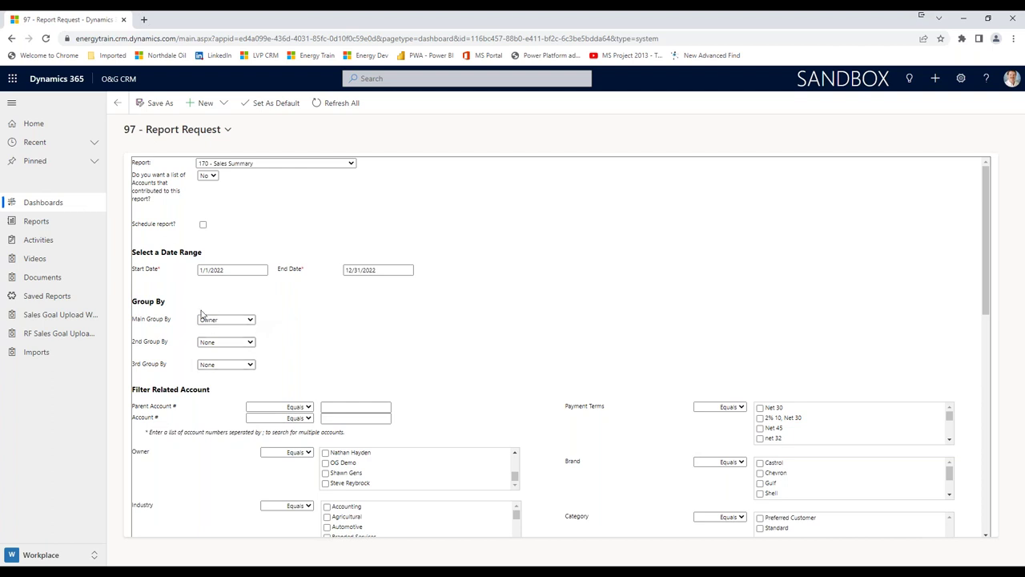
# Group the Sales Summary by Department, Product Category and Product Segment, and request the report.
pyautogui.click(249, 319)
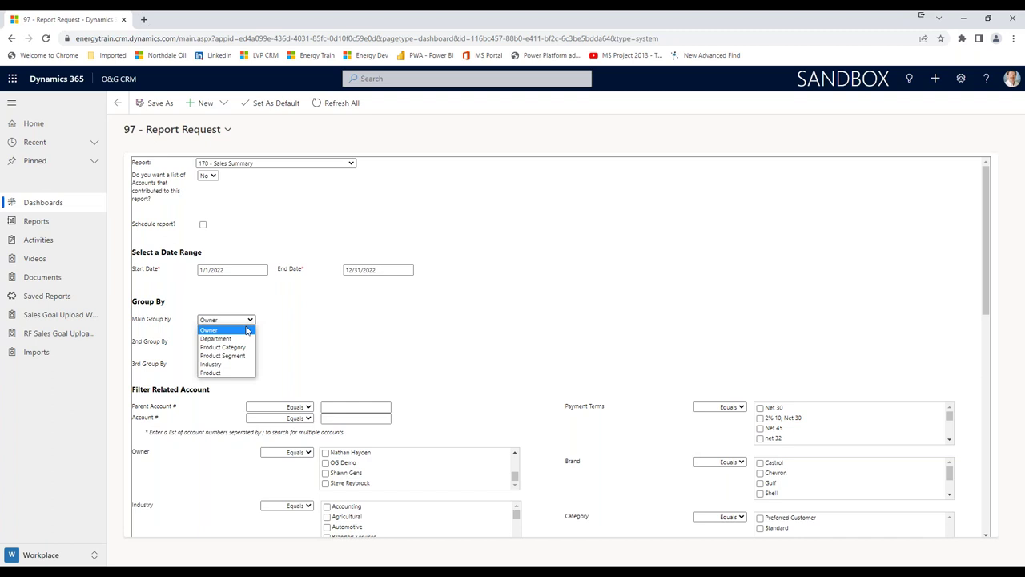
pyautogui.click(216, 338)
pyautogui.click(248, 344)
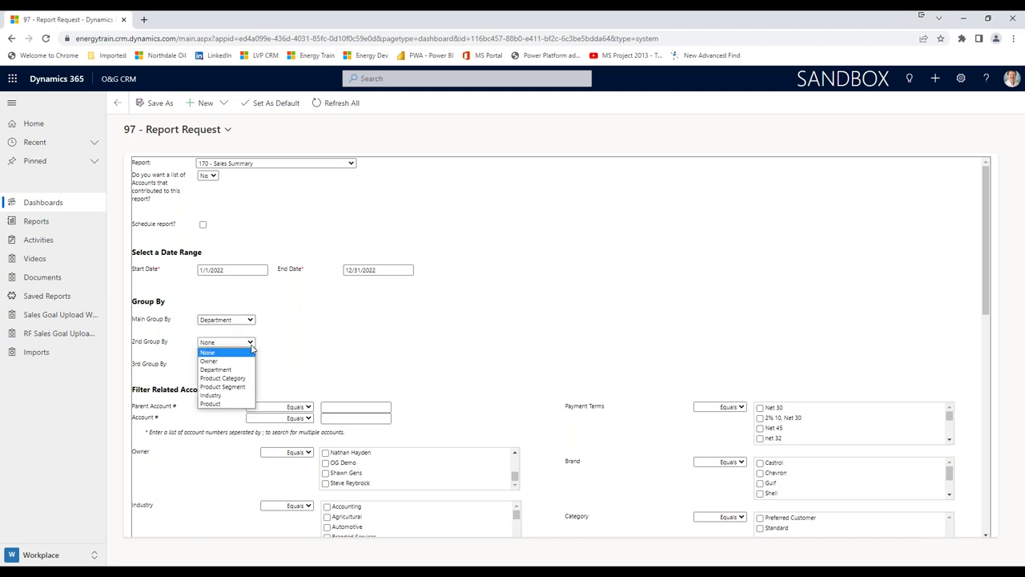
pyautogui.click(232, 377)
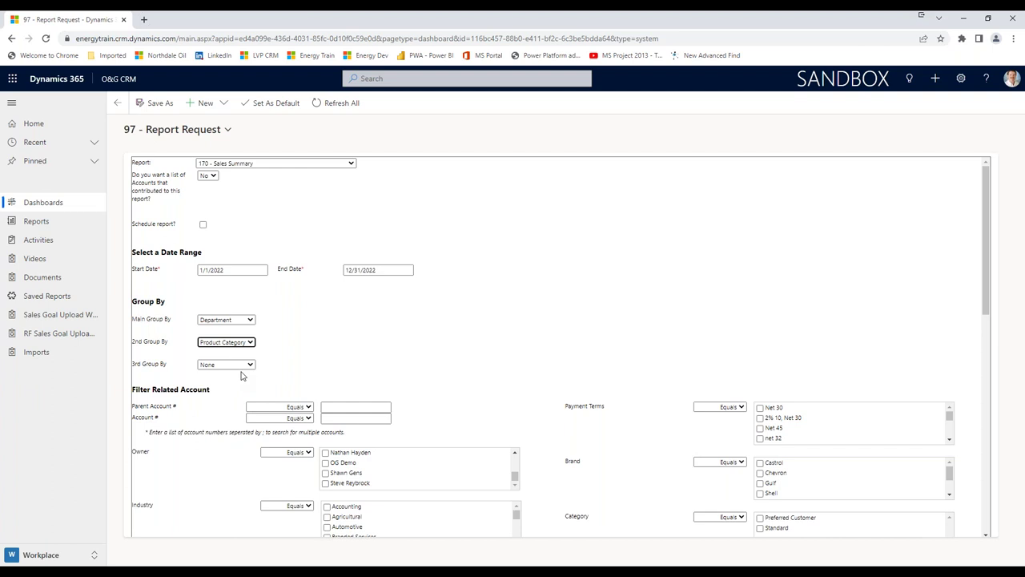
pyautogui.click(249, 364)
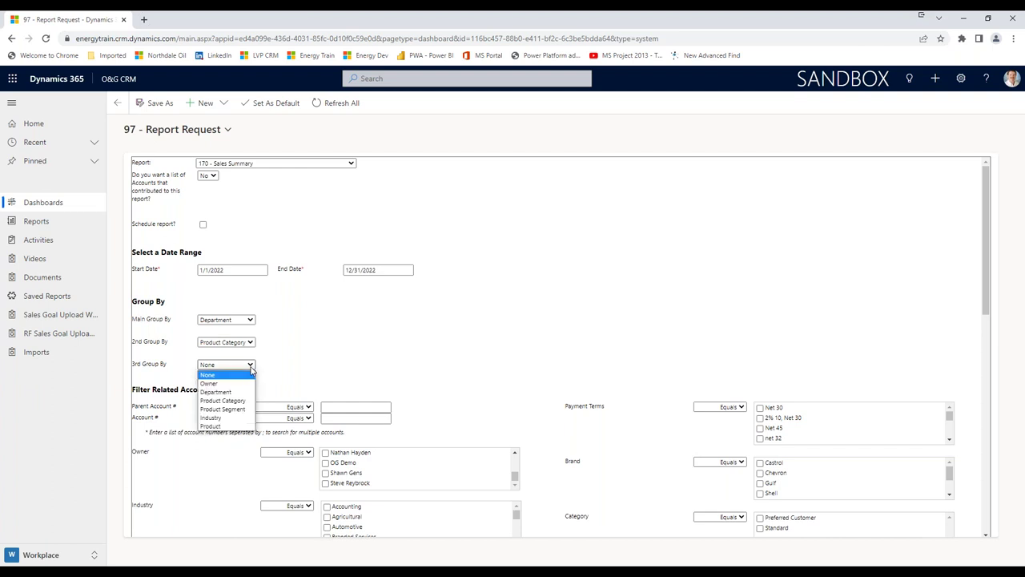
pyautogui.click(240, 409)
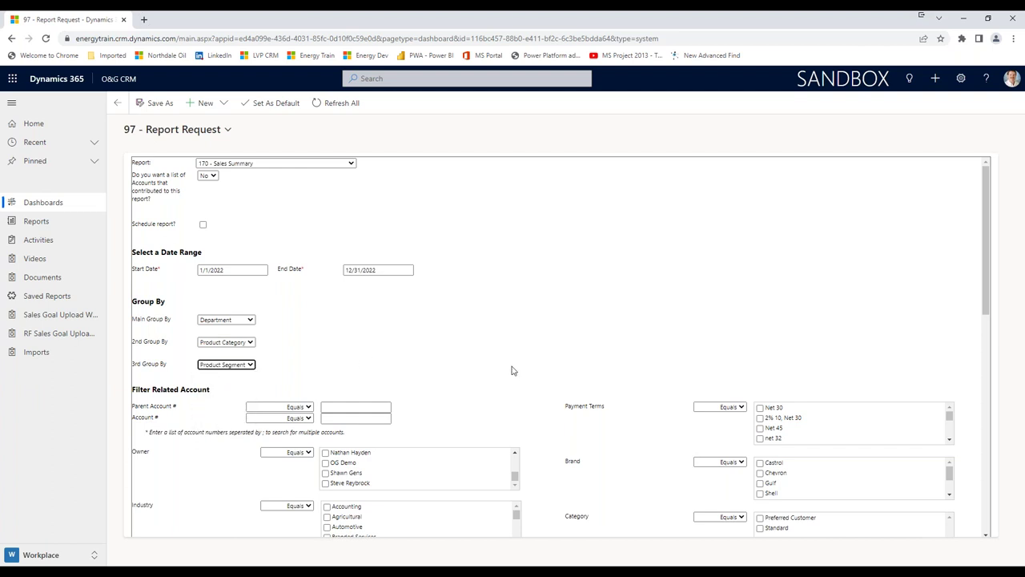
pyautogui.scroll(-10, 527, 380)
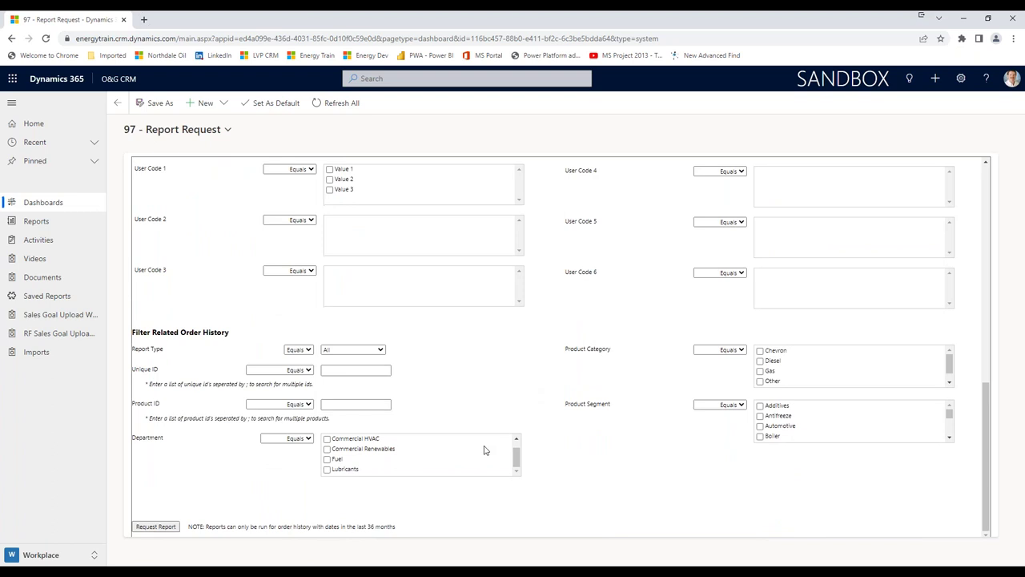
pyautogui.click(169, 528)
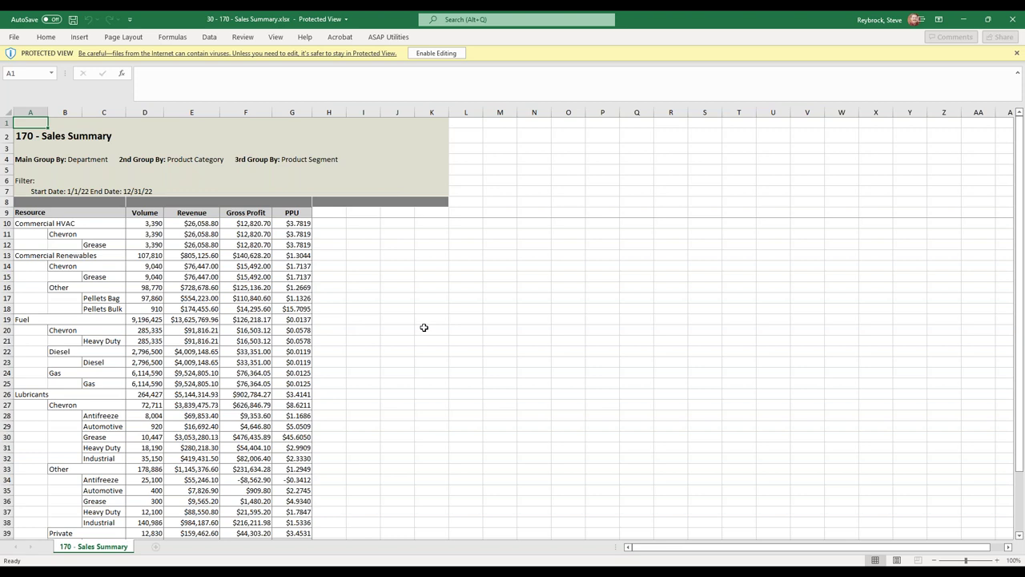
# Review the department, category and segment rows through the grand total in the workbook, and close it.
pyautogui.scroll(-4, 424, 326)
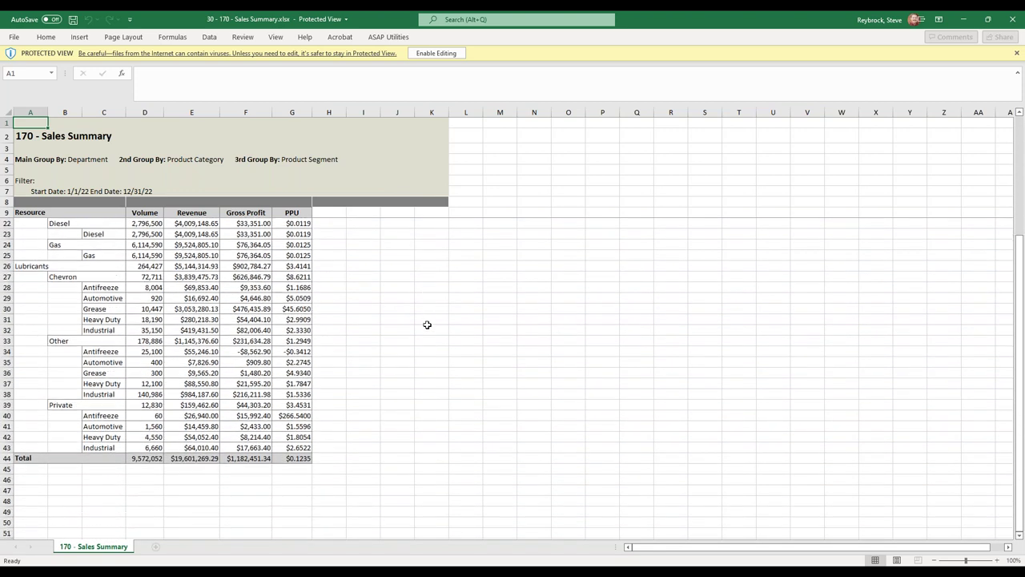
pyautogui.scroll(-1, 427, 325)
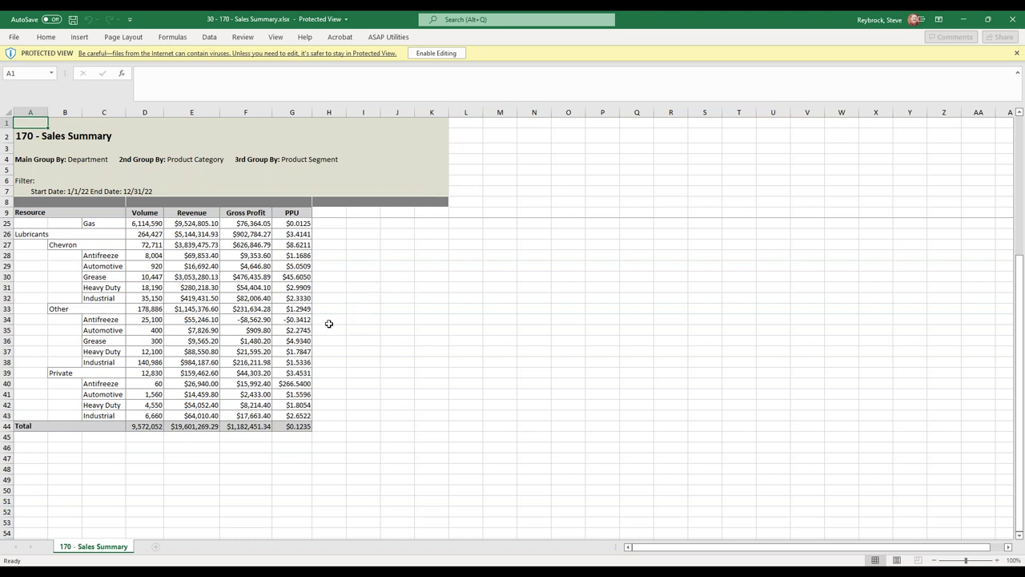
pyautogui.scroll(5, 318, 400)
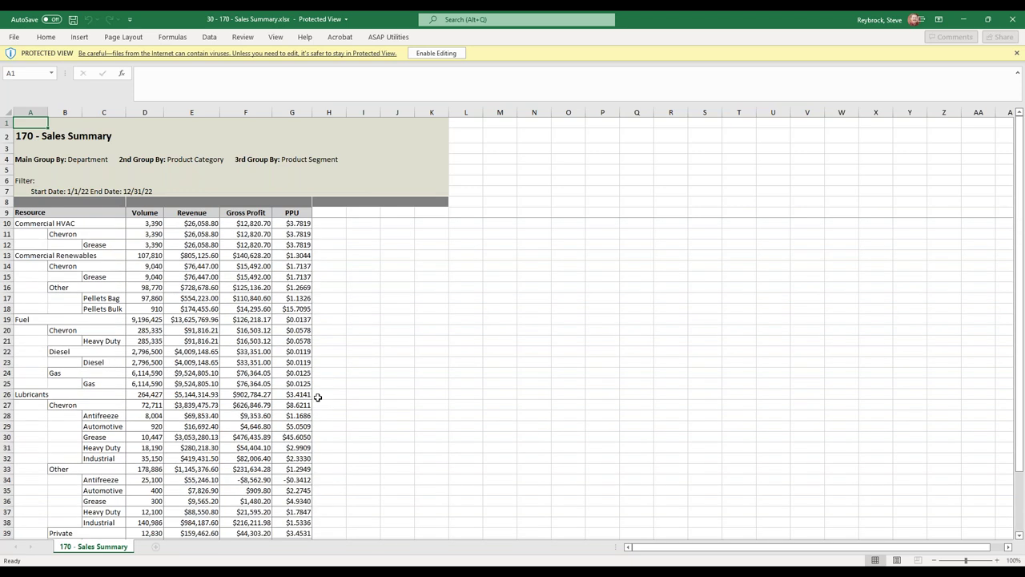
pyautogui.click(1013, 20)
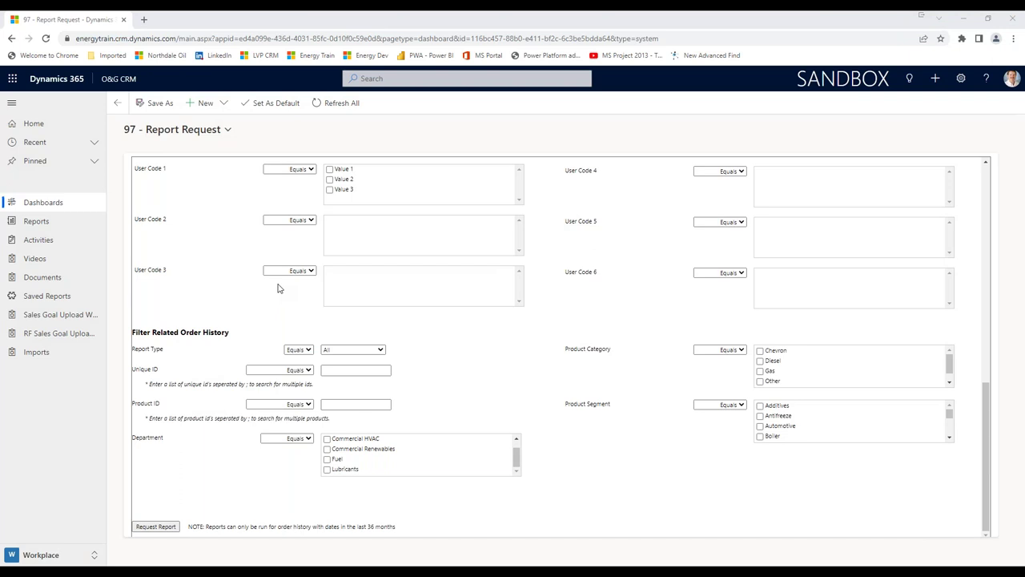
# Request the same report filtered to the last account owner in the owner list, and close the resulting workbook after reviewing it.
pyautogui.scroll(10, 532, 324)
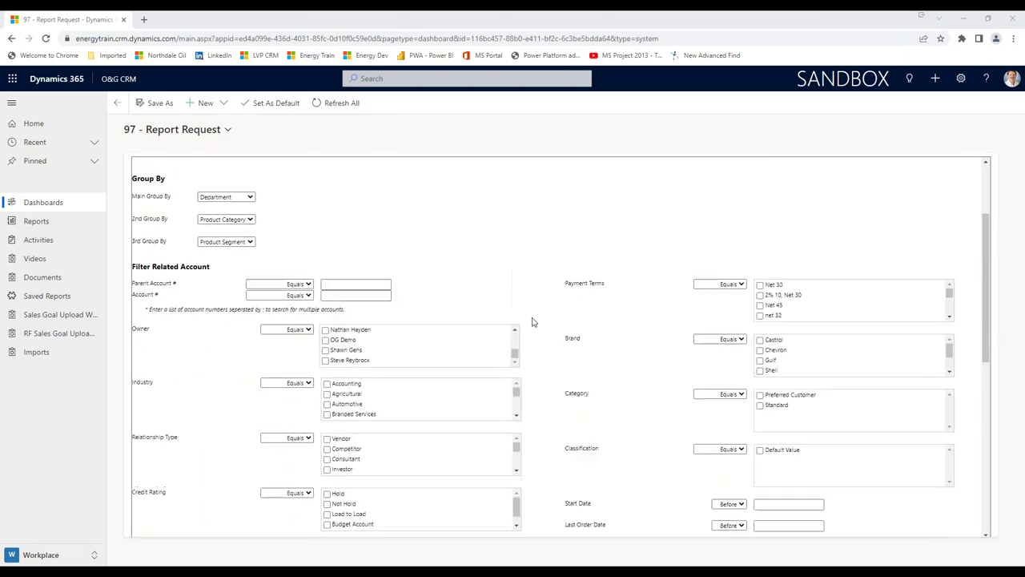
pyautogui.scroll(-2, 533, 318)
pyautogui.click(325, 322)
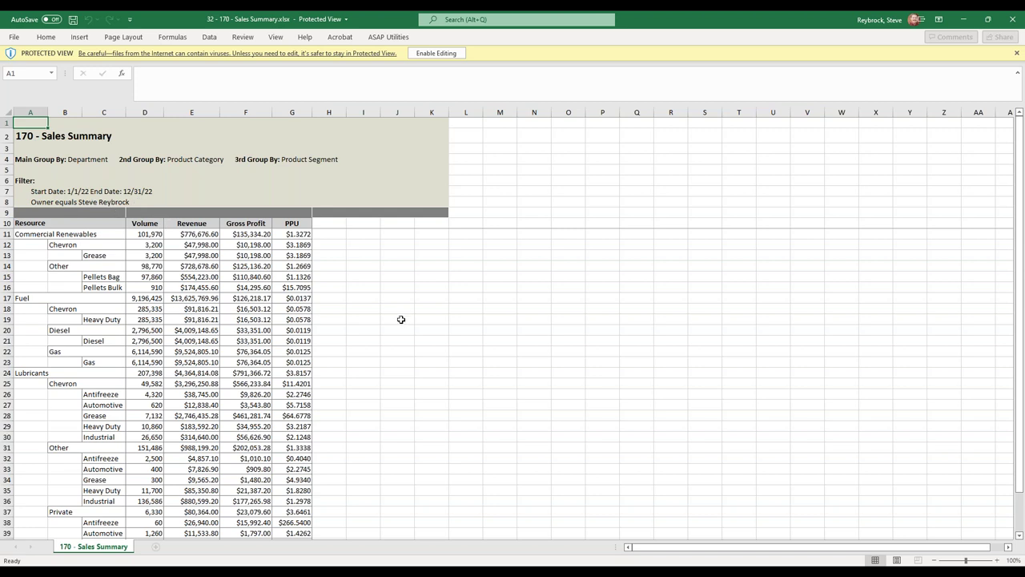
pyautogui.scroll(-4, 391, 320)
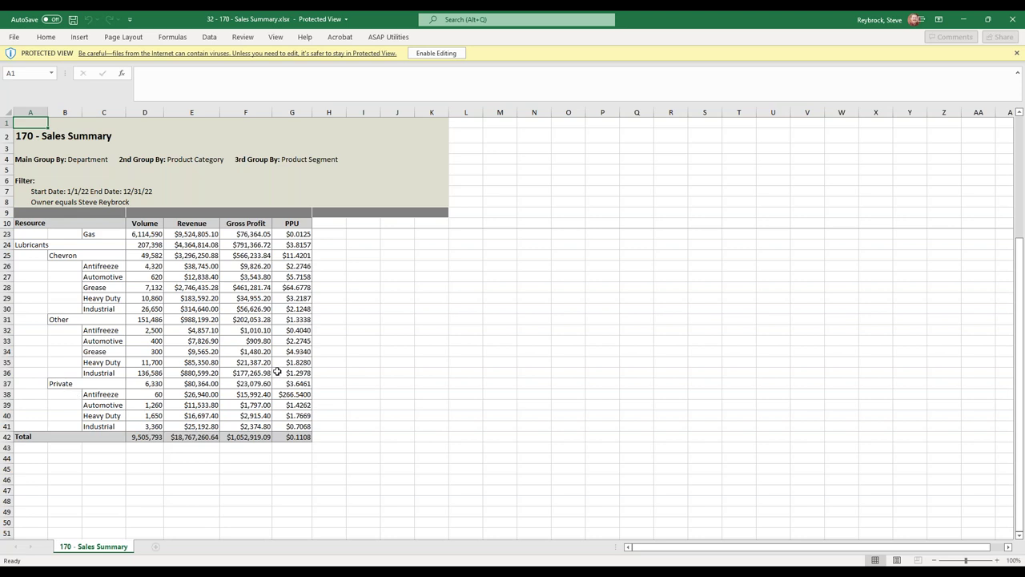
pyautogui.click(1013, 19)
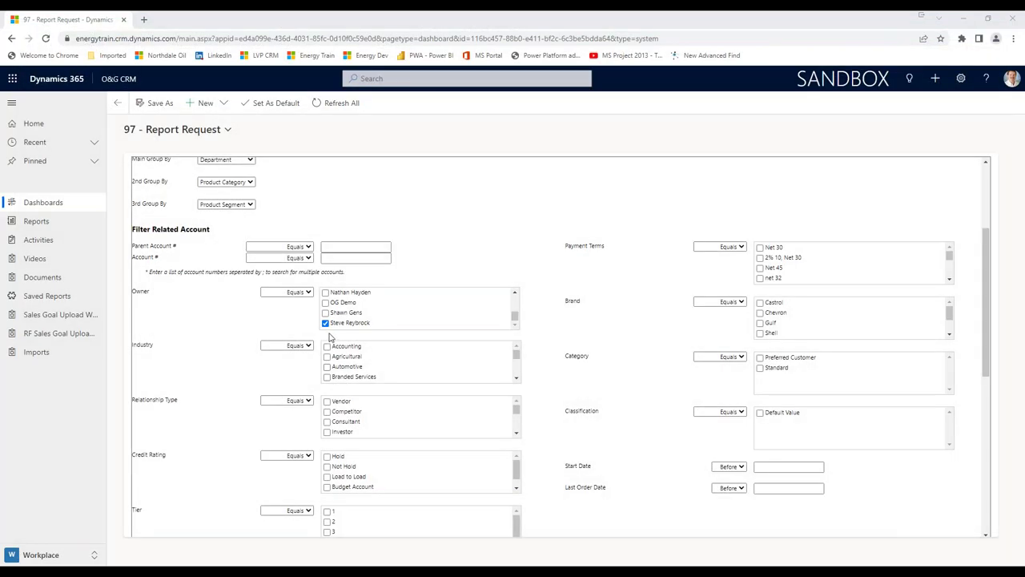
# Clear the owner filter and set the groupings to Owner, Industry and None.
pyautogui.click(326, 322)
pyautogui.scroll(2, 497, 240)
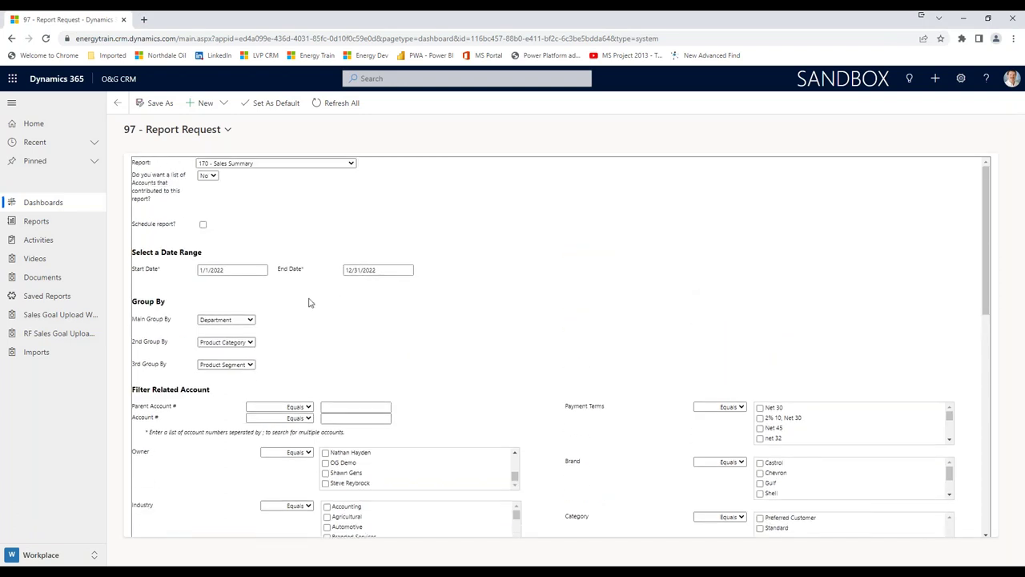
pyautogui.click(250, 320)
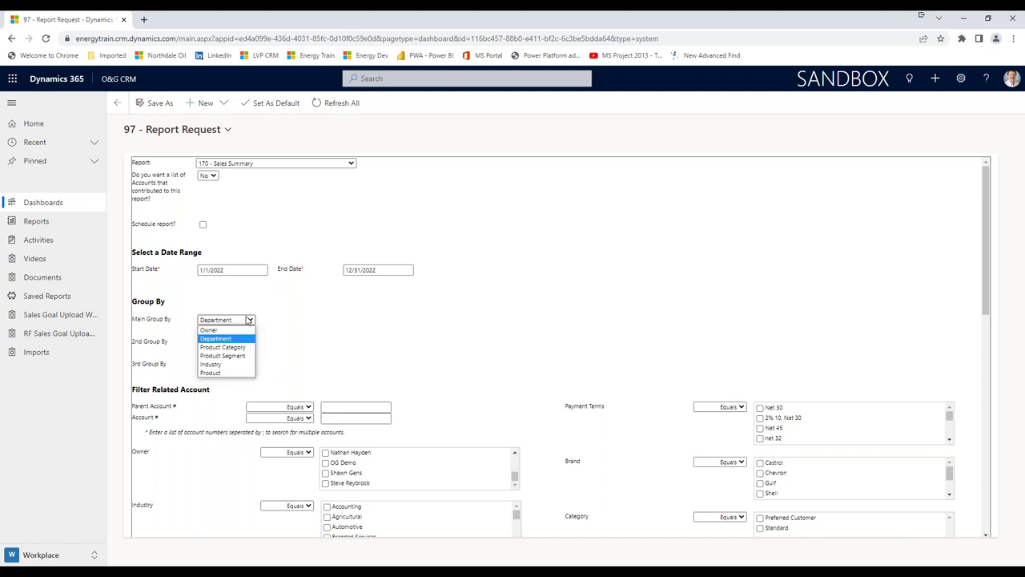
pyautogui.click(231, 330)
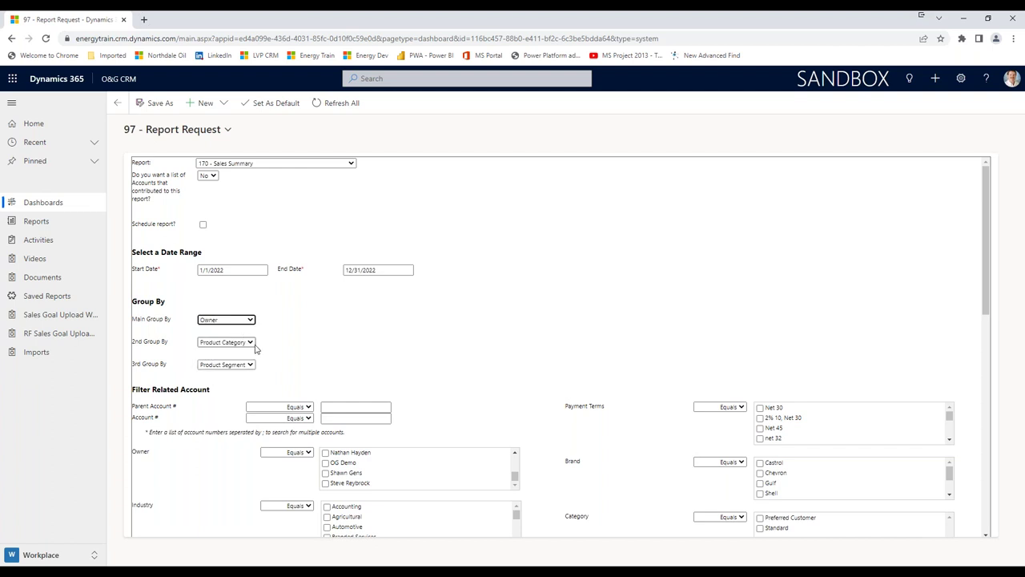
pyautogui.click(251, 343)
pyautogui.click(224, 397)
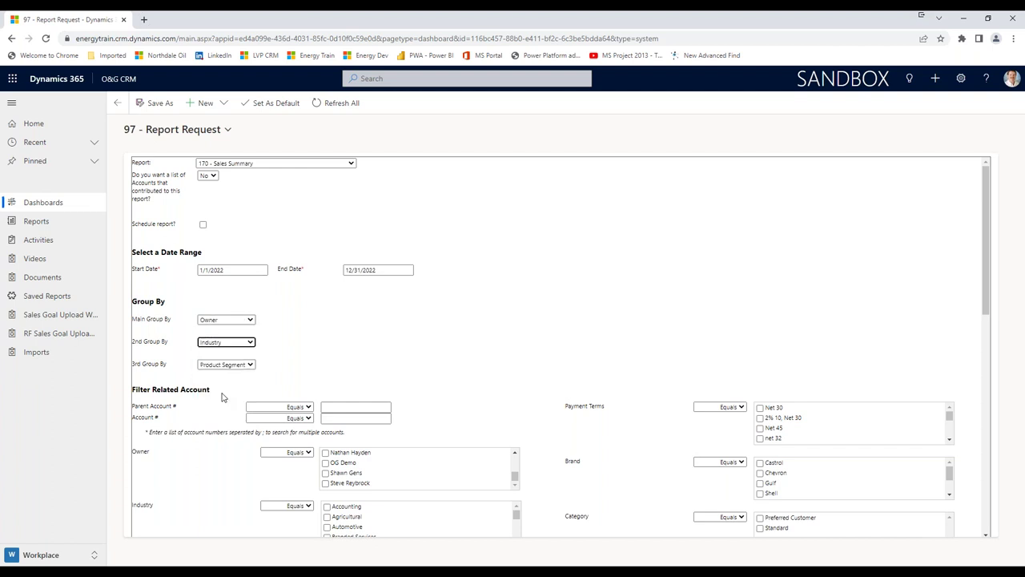
pyautogui.click(249, 365)
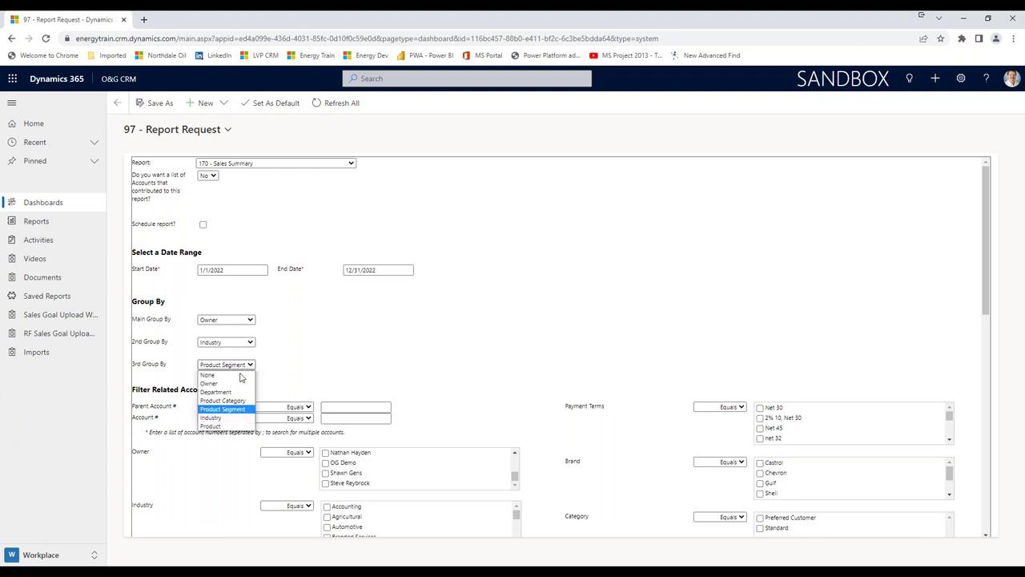
pyautogui.click(237, 377)
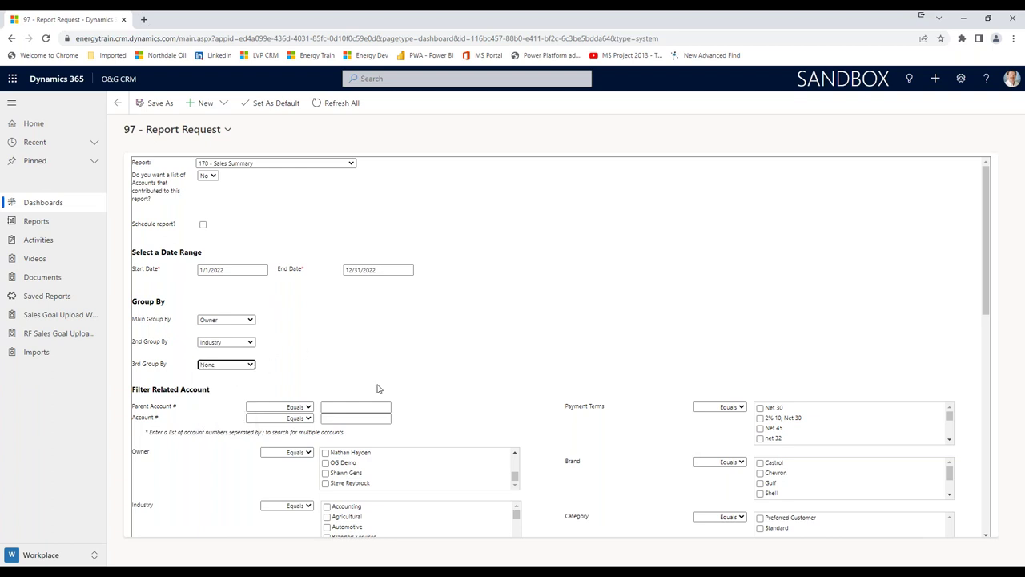
# Request the report filtered to the Lubricants department, and close the workbook after examining the last owner's summary row.
pyautogui.scroll(-3, 548, 423)
pyautogui.scroll(-4, 548, 423)
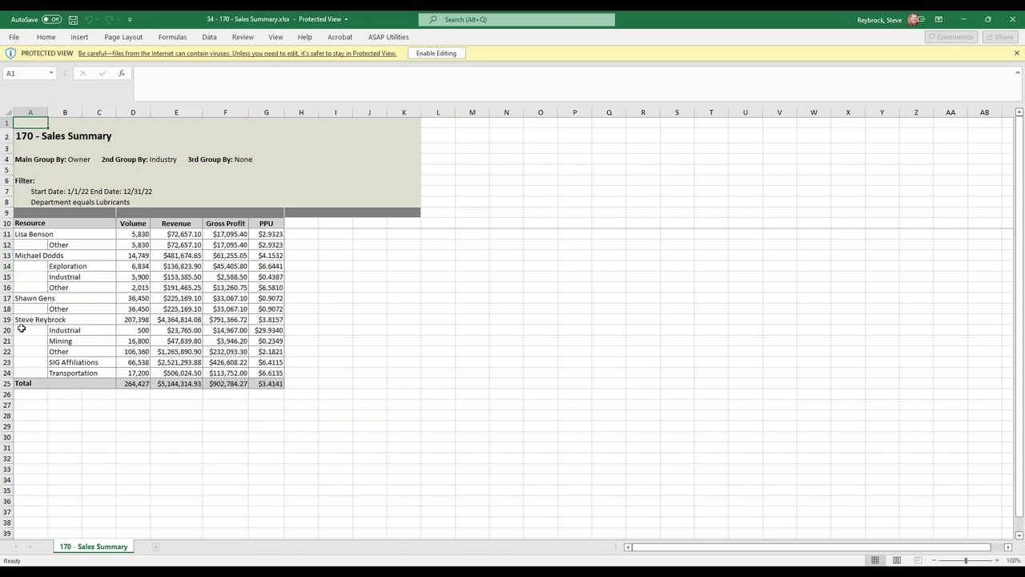
pyautogui.moveTo(50, 319); pyautogui.dragTo(257, 321)
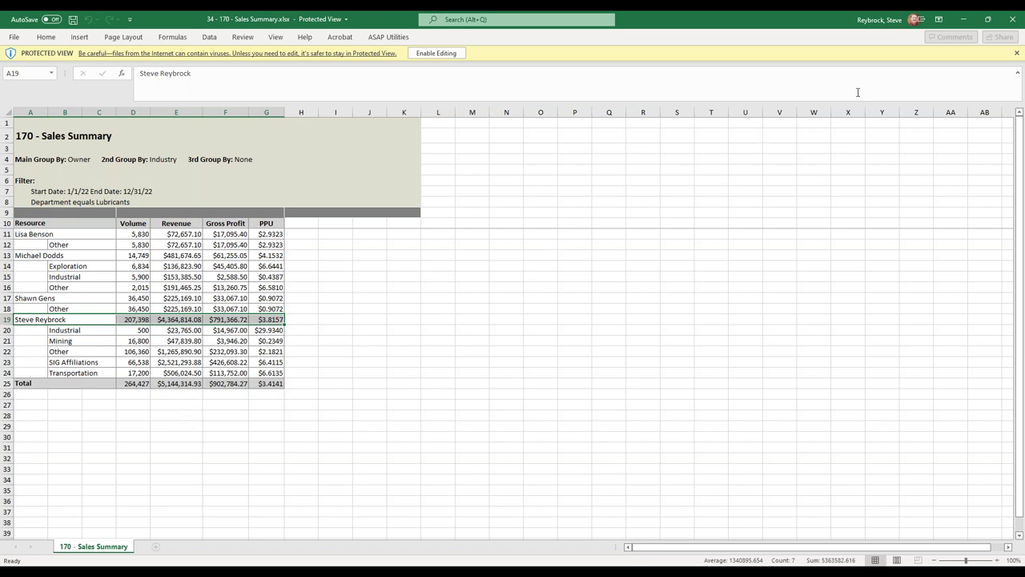
pyautogui.click(1010, 21)
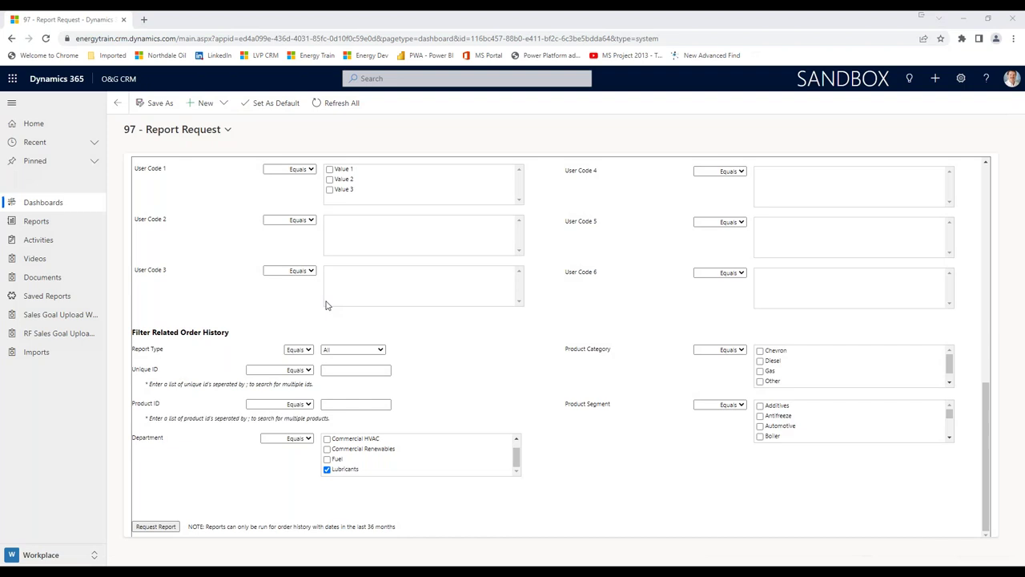
# Request the report without the Lubricants department filter, grouped by Owner, Department and Product Segment.
pyautogui.click(327, 469)
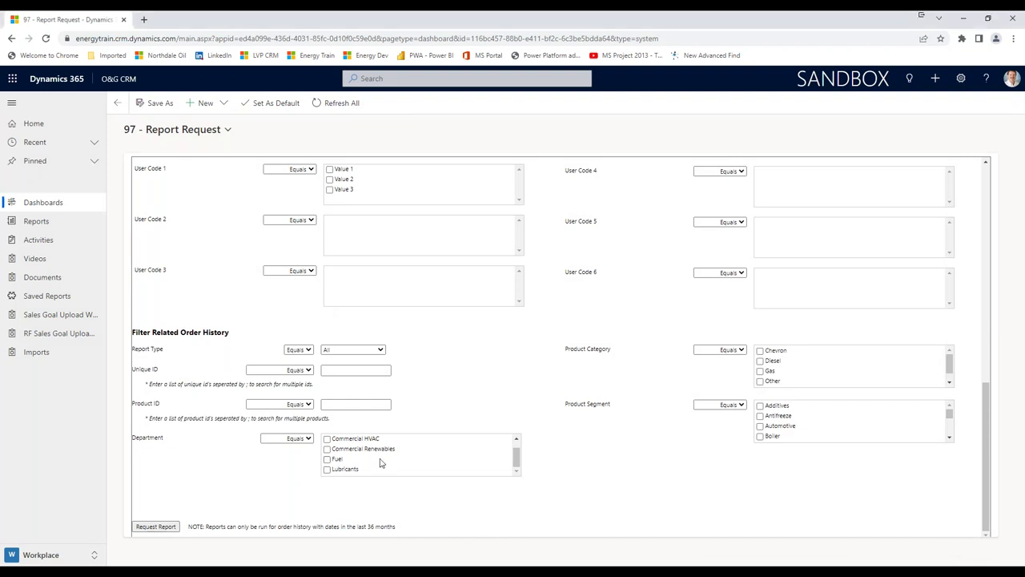
pyautogui.scroll(3, 561, 393)
pyautogui.scroll(3, 570, 375)
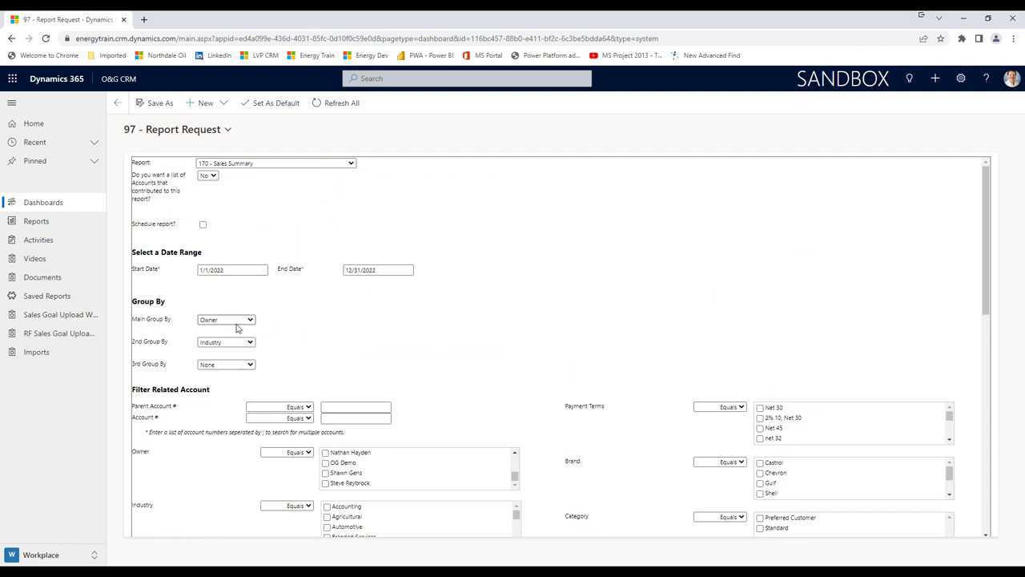
pyautogui.click(251, 343)
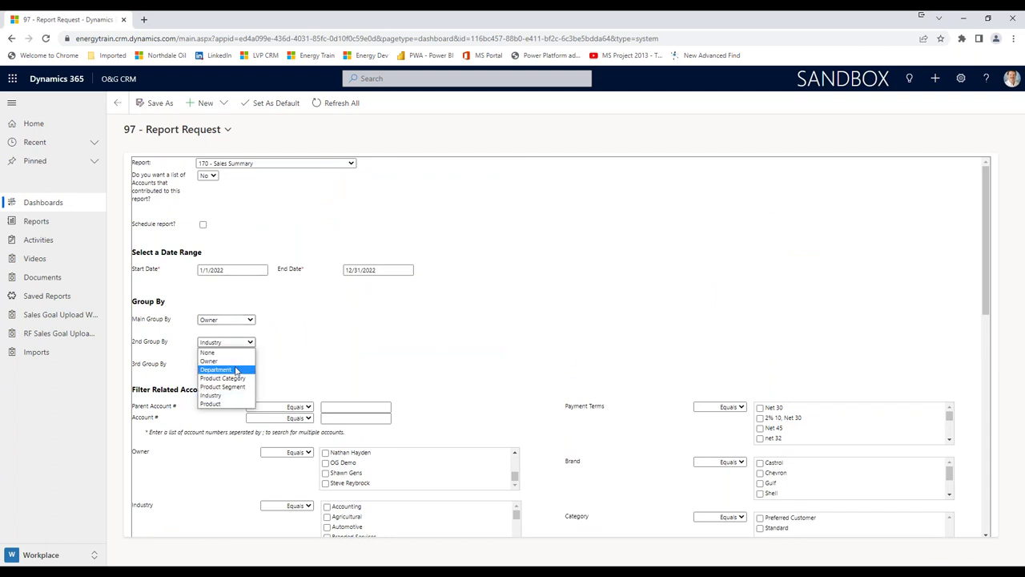
pyautogui.click(237, 369)
pyautogui.click(248, 364)
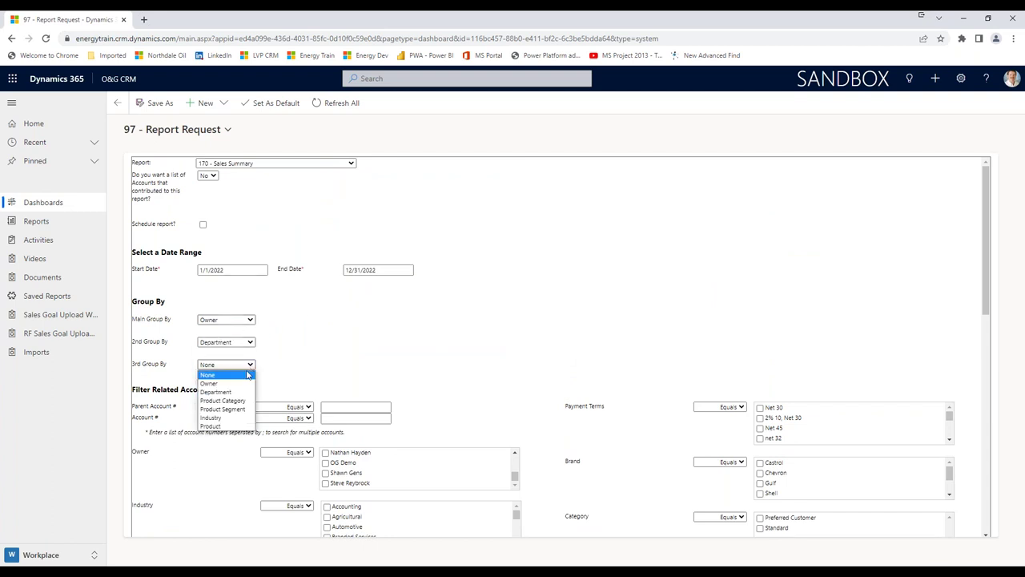
pyautogui.click(237, 409)
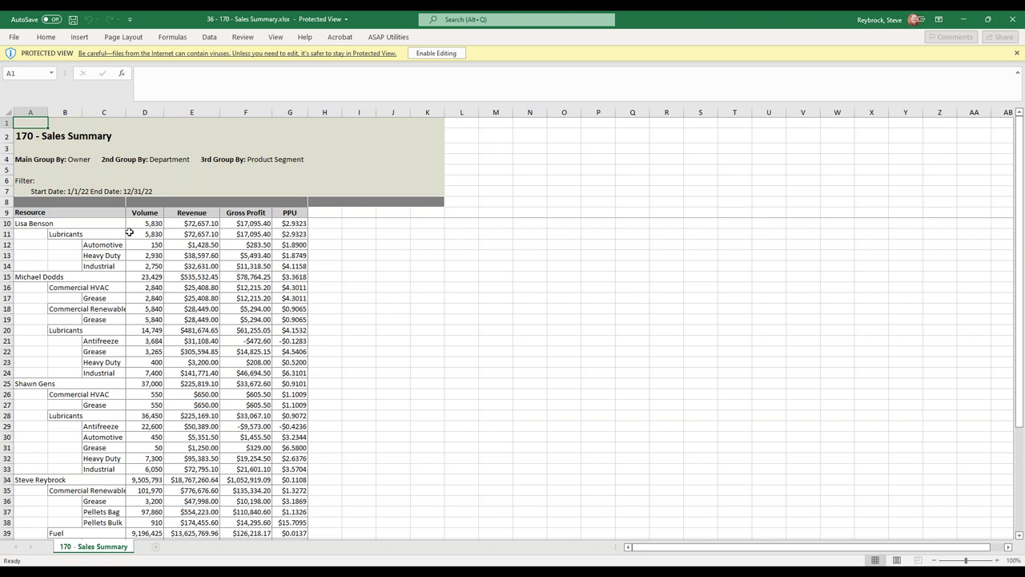
# Review each owner's department and segment sales in the workbook, highlight the last owner's summary row, and close the workbook.
pyautogui.scroll(-5, 156, 303)
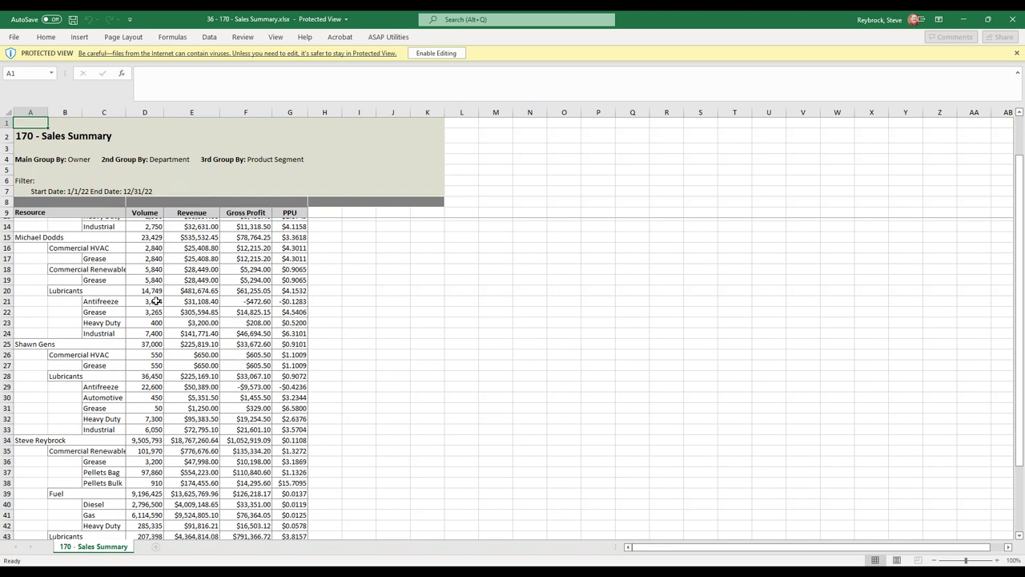
pyautogui.scroll(-3, 158, 303)
pyautogui.moveTo(45, 256); pyautogui.dragTo(292, 258)
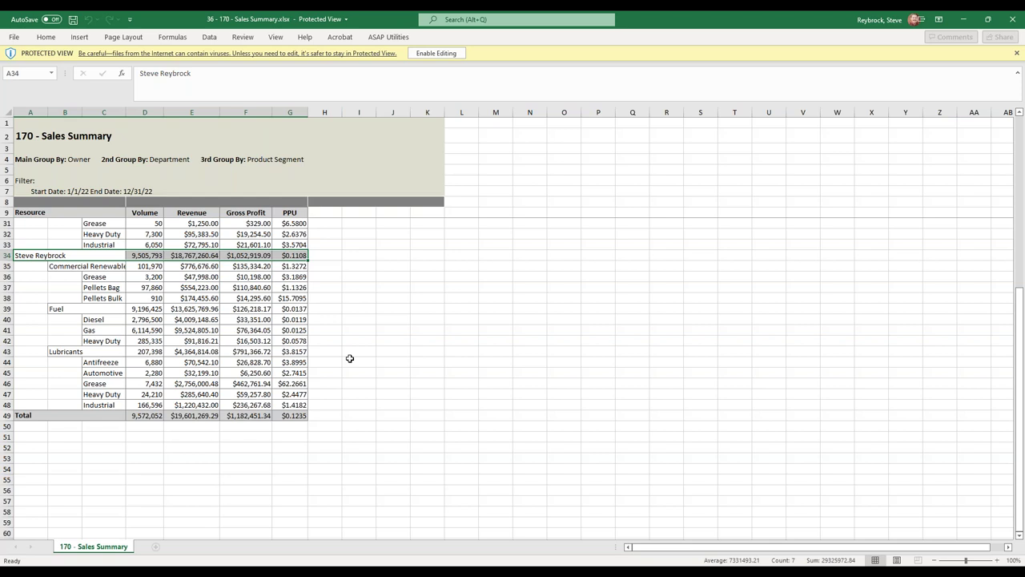
pyautogui.click(1012, 19)
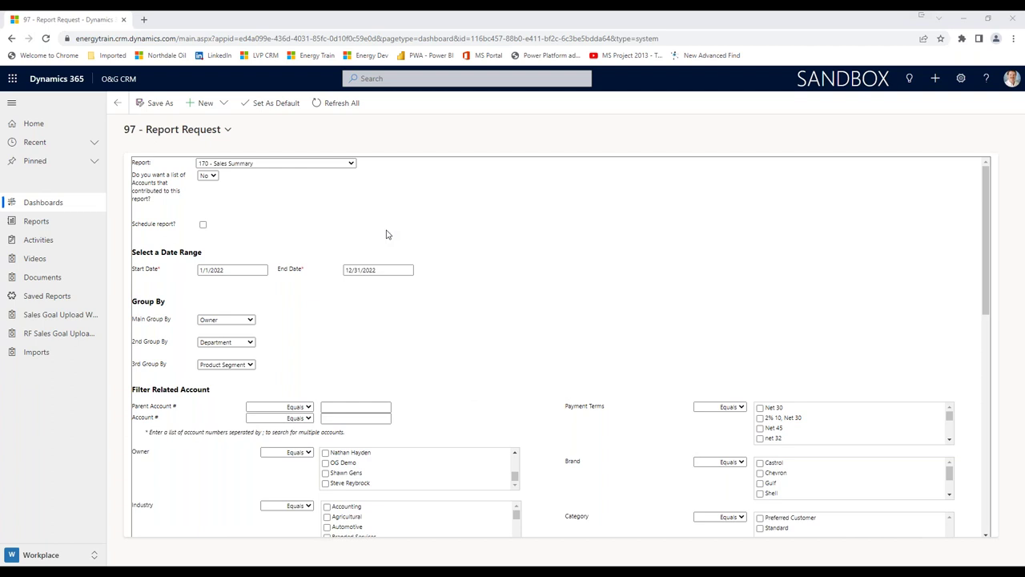
pyautogui.click(350, 165)
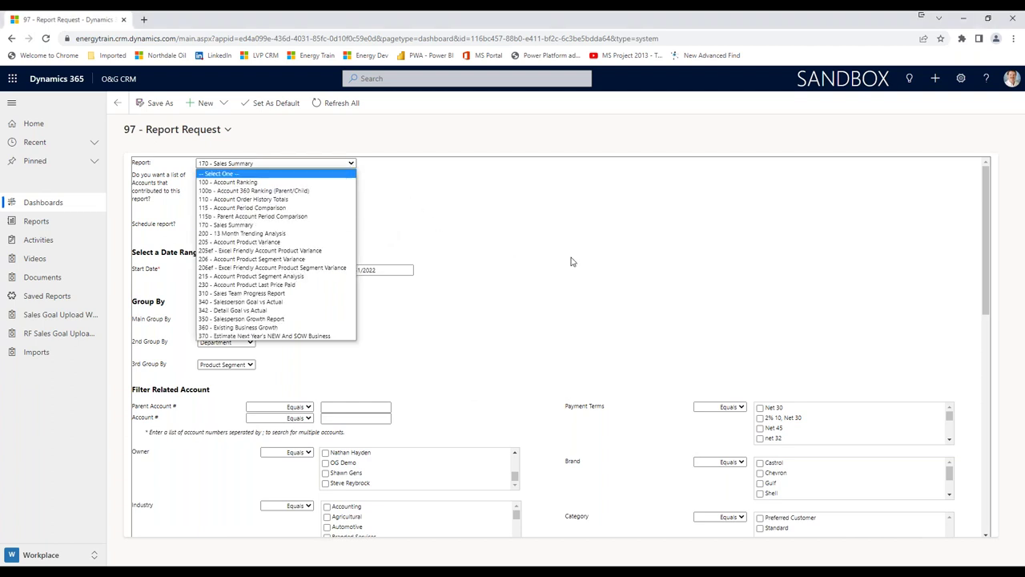
pyautogui.click(513, 215)
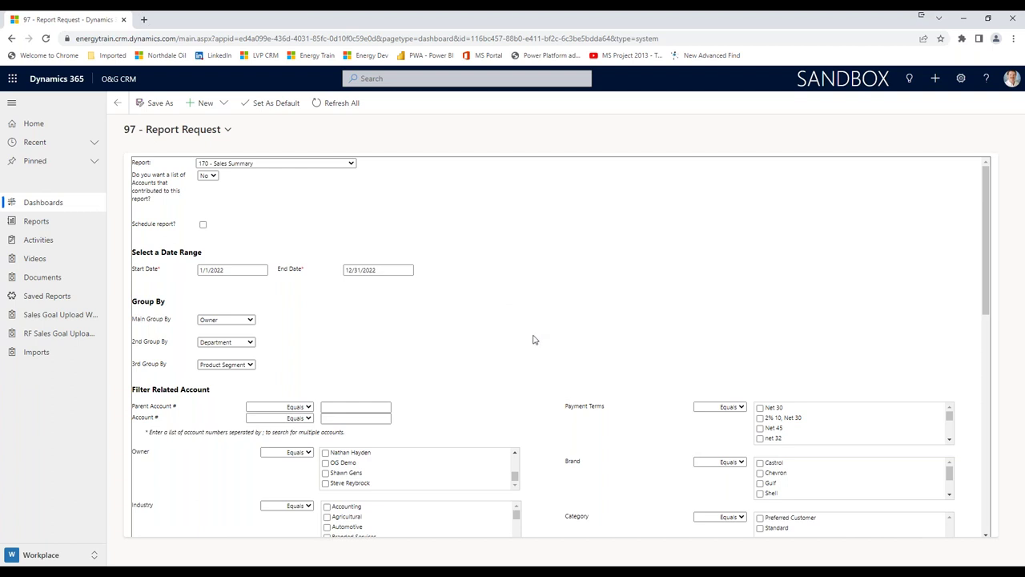
pyautogui.scroll(-3, 540, 342)
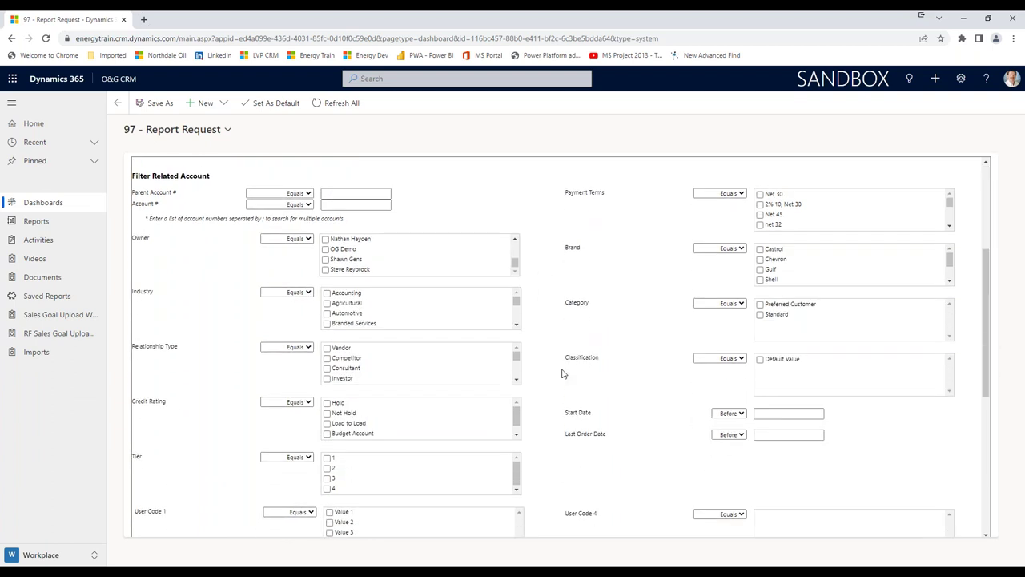
# Switch the request to the 100 - Account Ranking report, keep it displayed in Volume, and request it without account or order filters.
pyautogui.scroll(3, 545, 399)
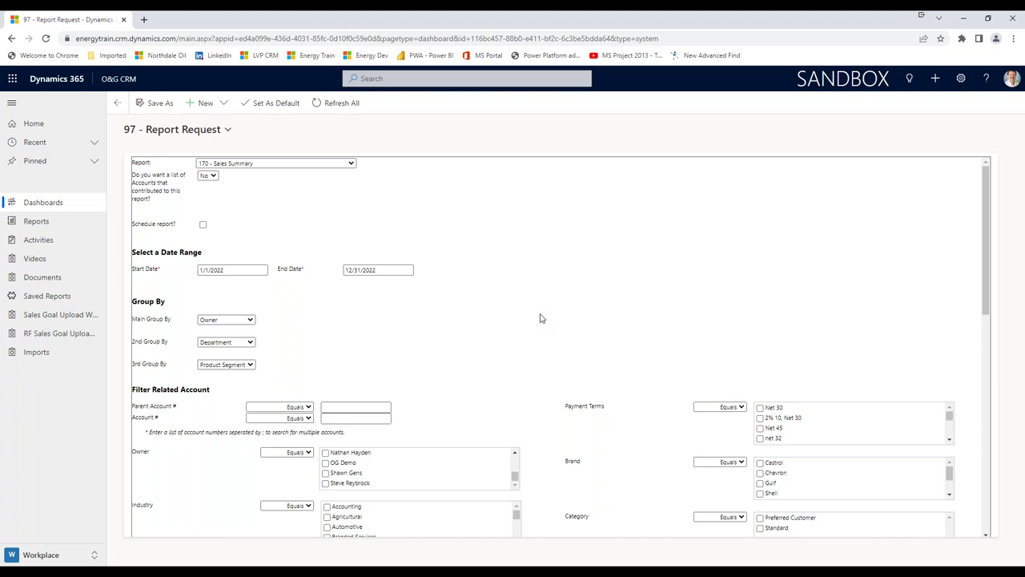
pyautogui.click(351, 164)
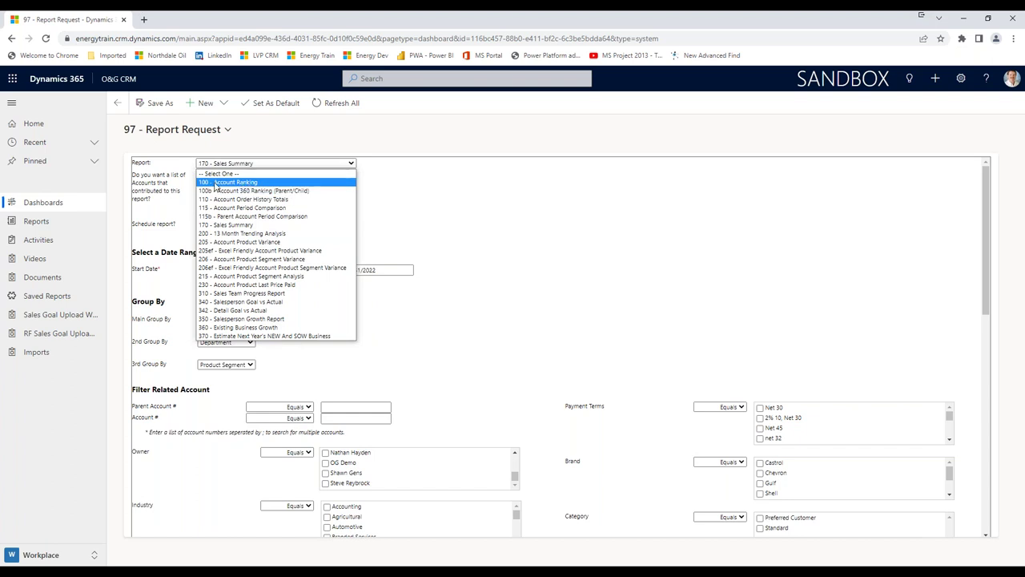
pyautogui.click(259, 183)
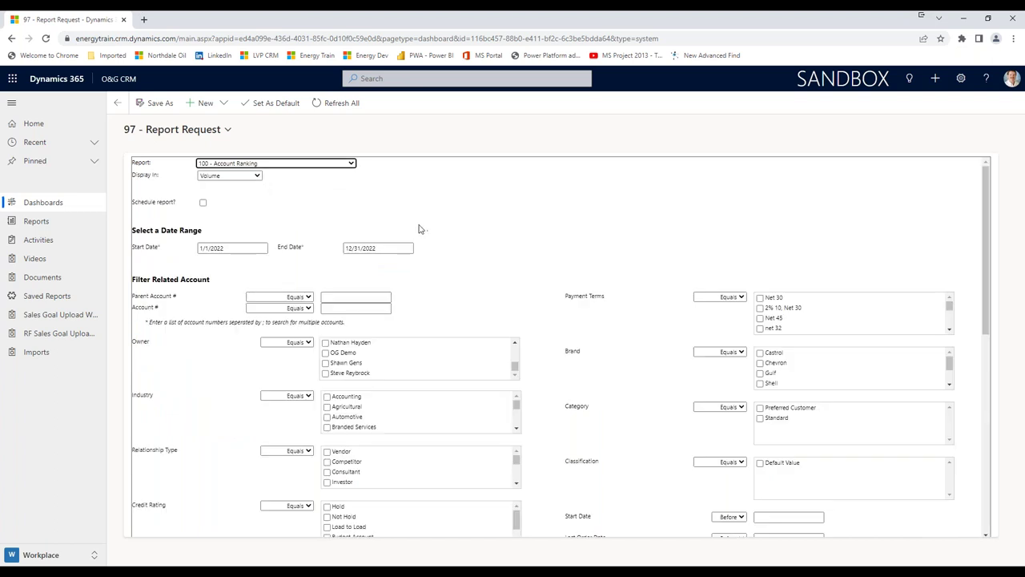
pyautogui.click(258, 177)
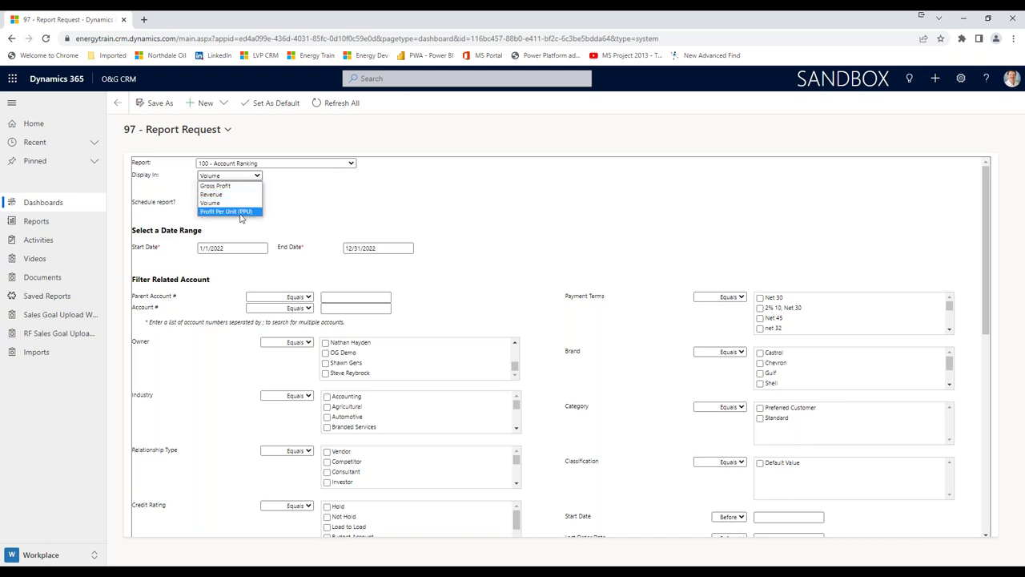
pyautogui.press('Escape')
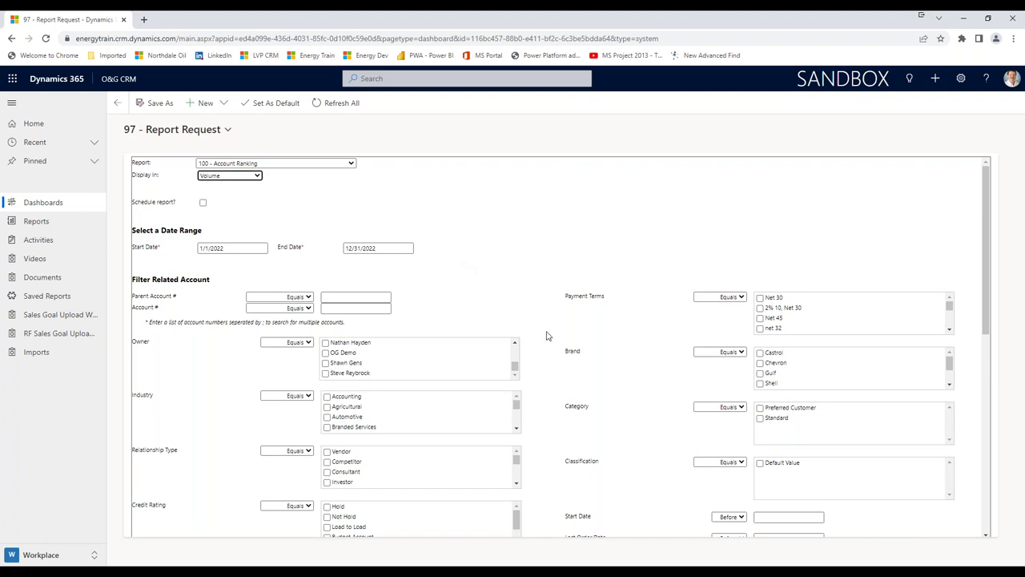
pyautogui.scroll(-2, 547, 335)
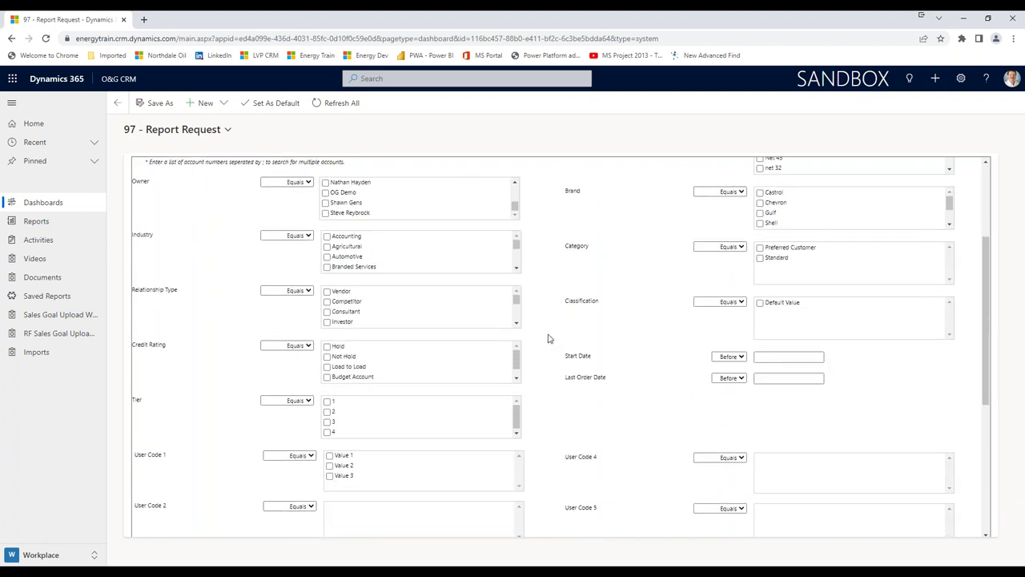
pyautogui.scroll(1, 549, 337)
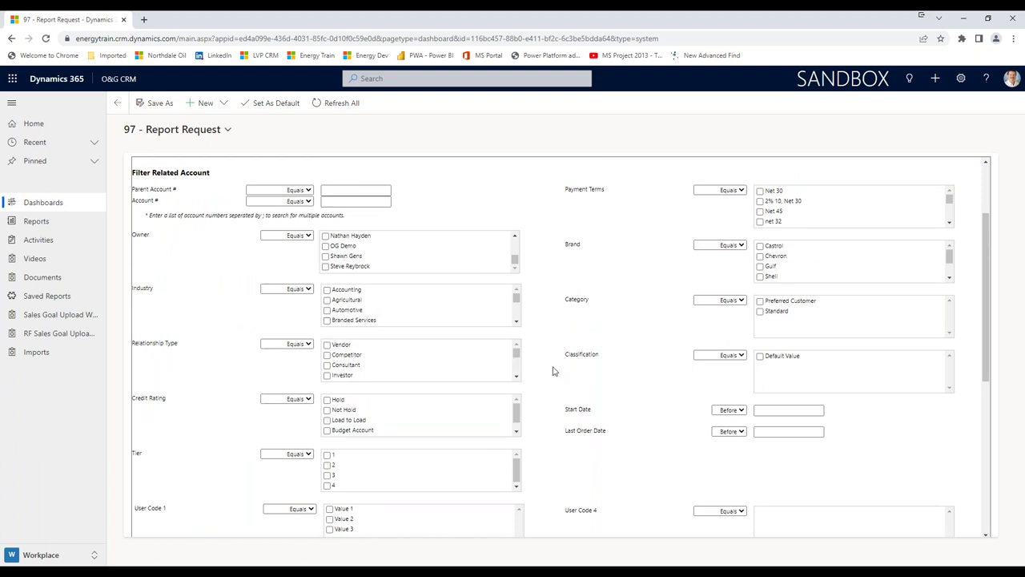
pyautogui.scroll(-4, 552, 370)
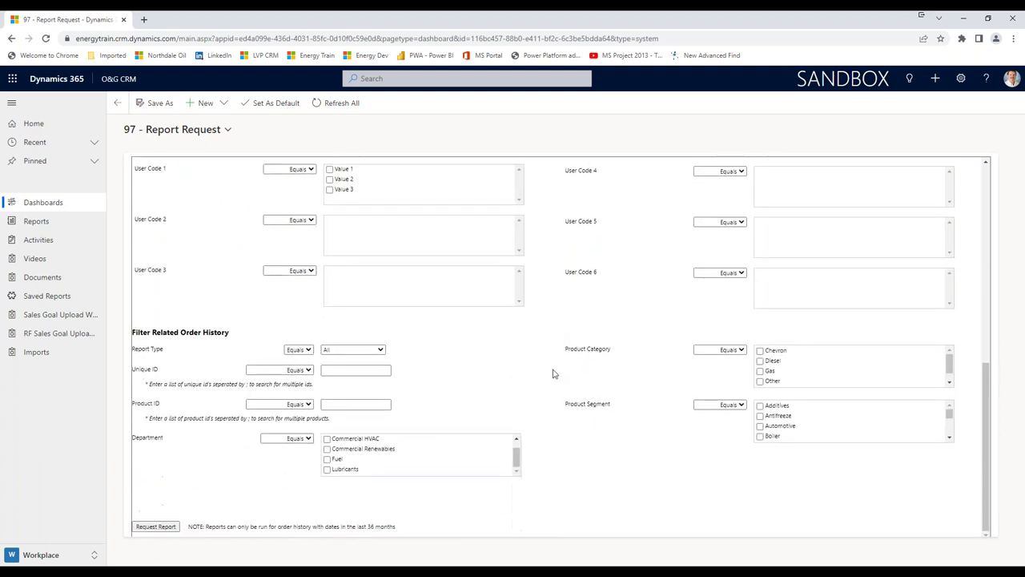
pyautogui.scroll(5, 535, 419)
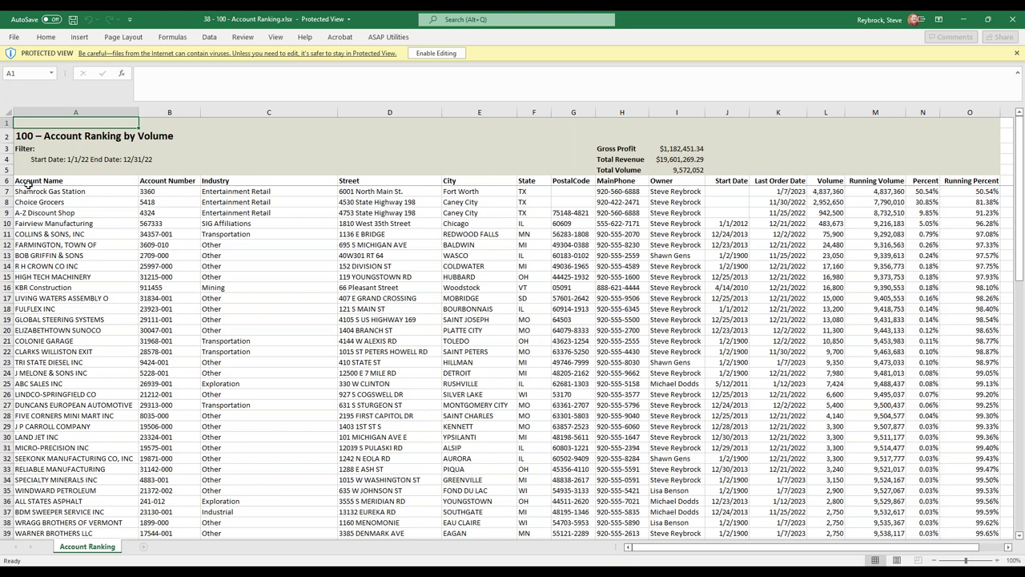
# Examine the account, volume and percent columns of the ranking, highlight the top four accounts' percentages, and close the workbook.
pyautogui.moveTo(32, 183); pyautogui.dragTo(147, 477)
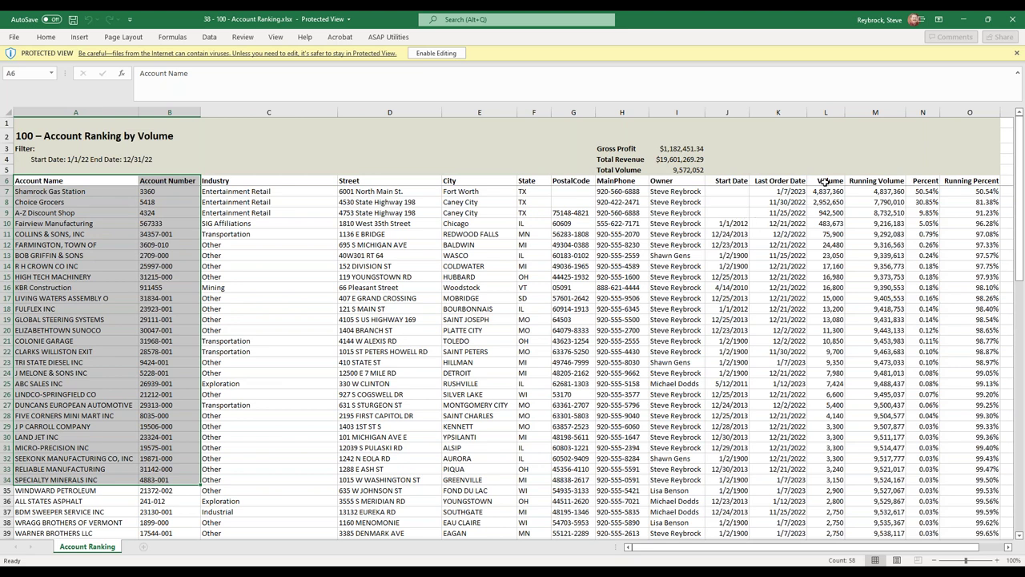
pyautogui.moveTo(825, 182); pyautogui.dragTo(833, 516)
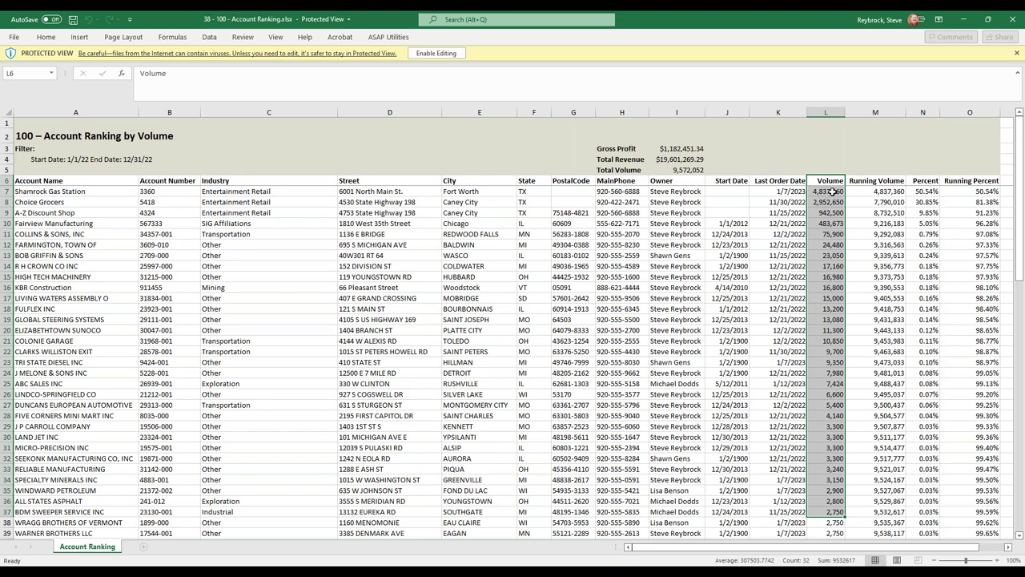
pyautogui.moveTo(833, 193); pyautogui.dragTo(840, 457)
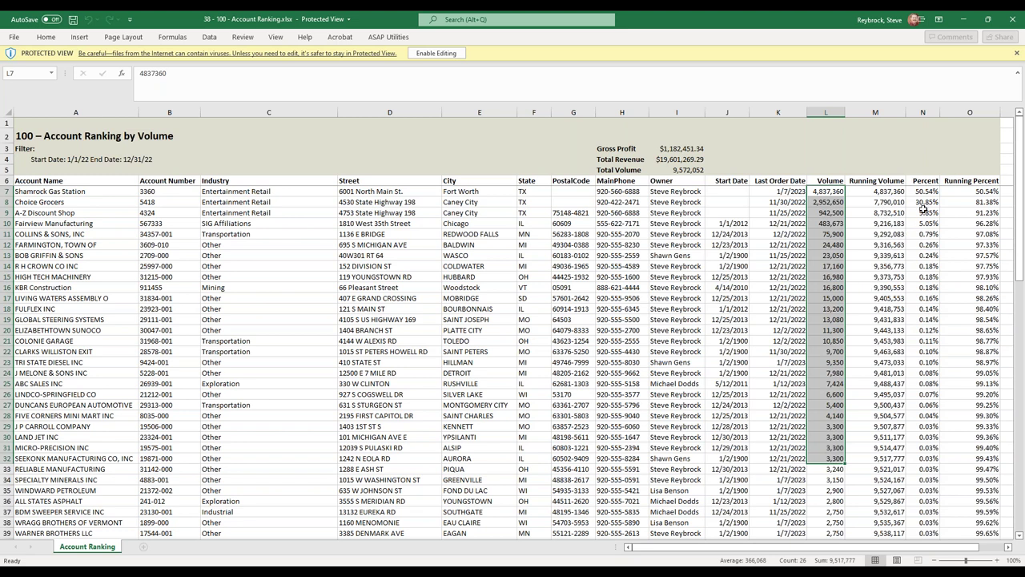
pyautogui.moveTo(926, 190); pyautogui.dragTo(926, 221)
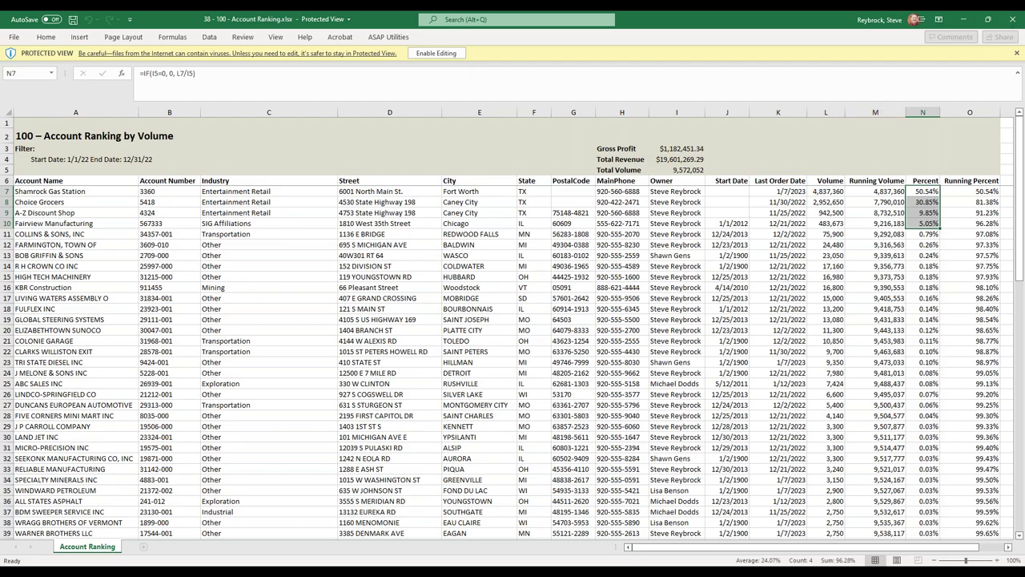
pyautogui.click(1012, 20)
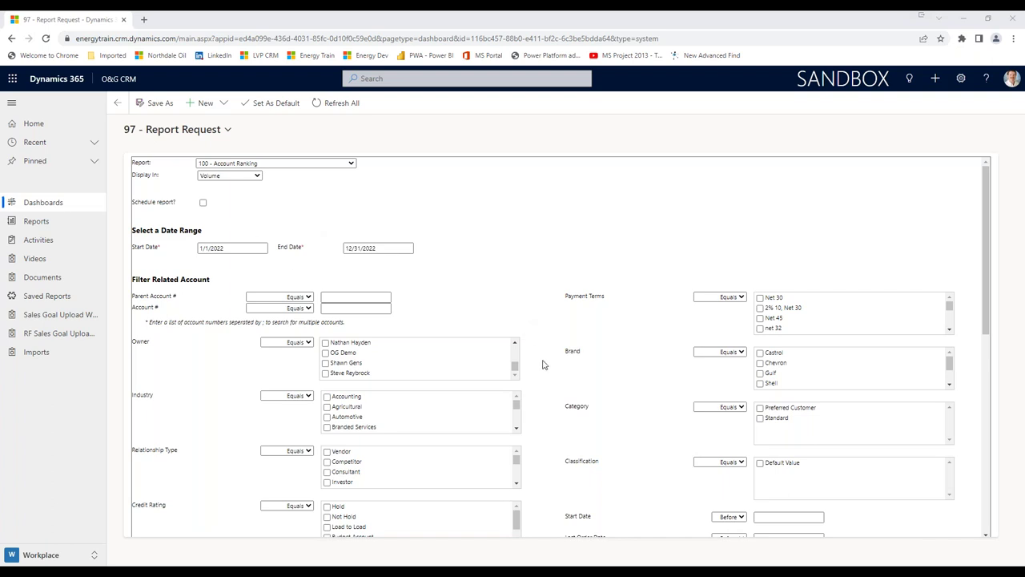
# Request the Account Ranking report filtered to the Lubricants department.
pyautogui.scroll(-4, 543, 365)
pyautogui.scroll(-1, 538, 374)
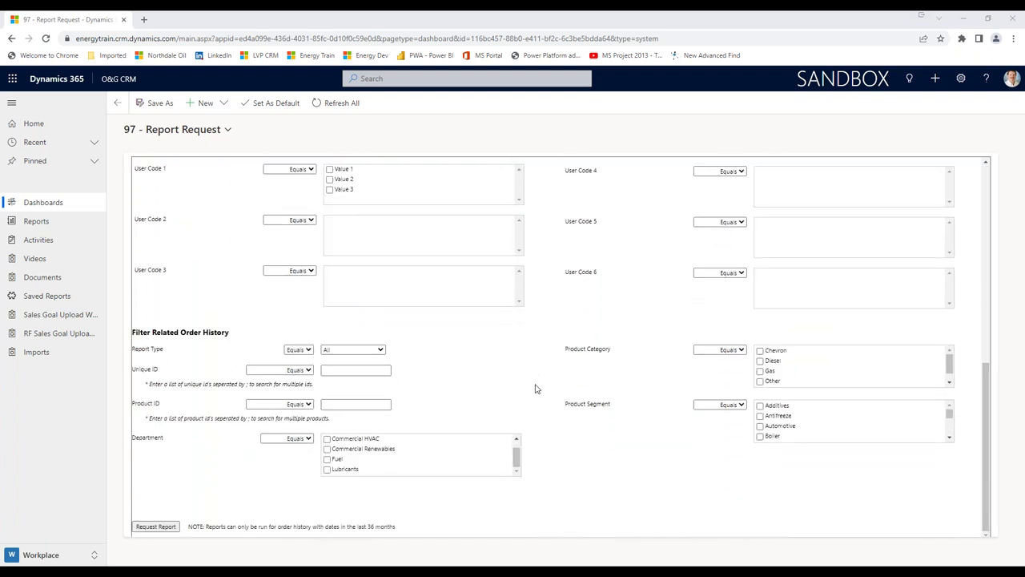
pyautogui.click(327, 470)
pyautogui.click(156, 527)
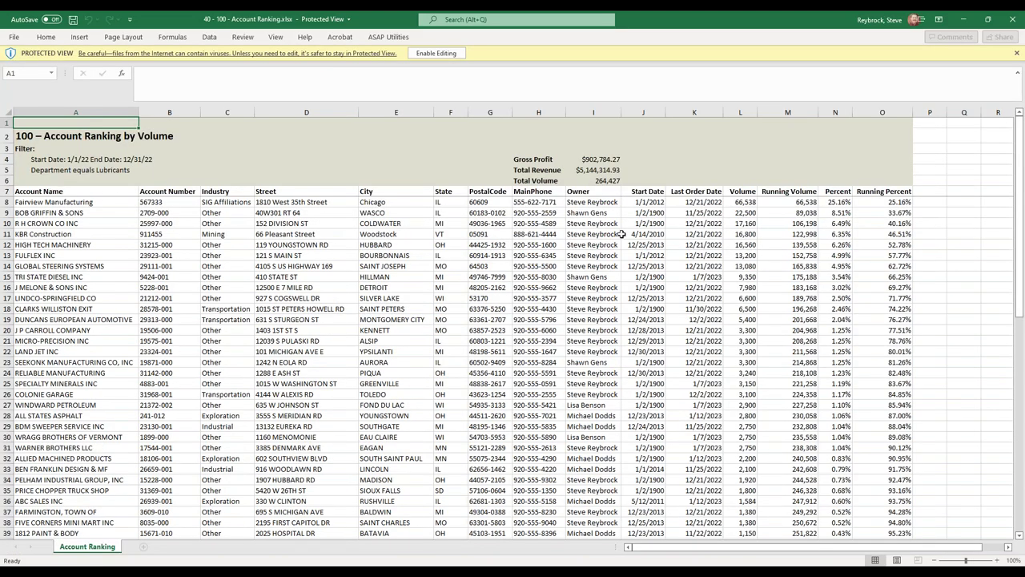
# Examine the Lubricants ranking's volumes and top account's percentage, highlight the rows making up about 80 percent of volume, and close the workbook.
pyautogui.click(743, 194)
pyautogui.moveTo(743, 194); pyautogui.dragTo(734, 362)
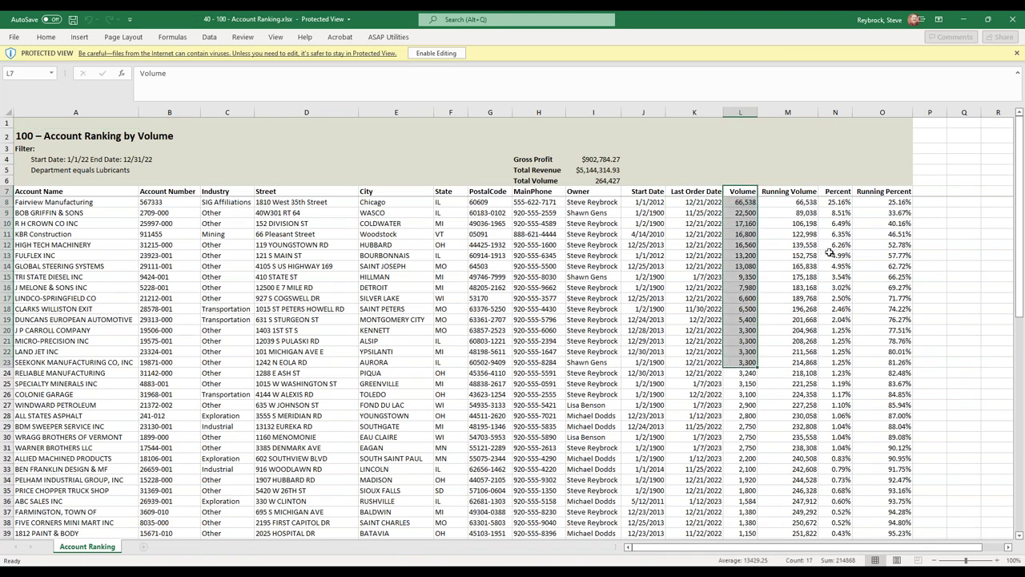
pyautogui.click(838, 203)
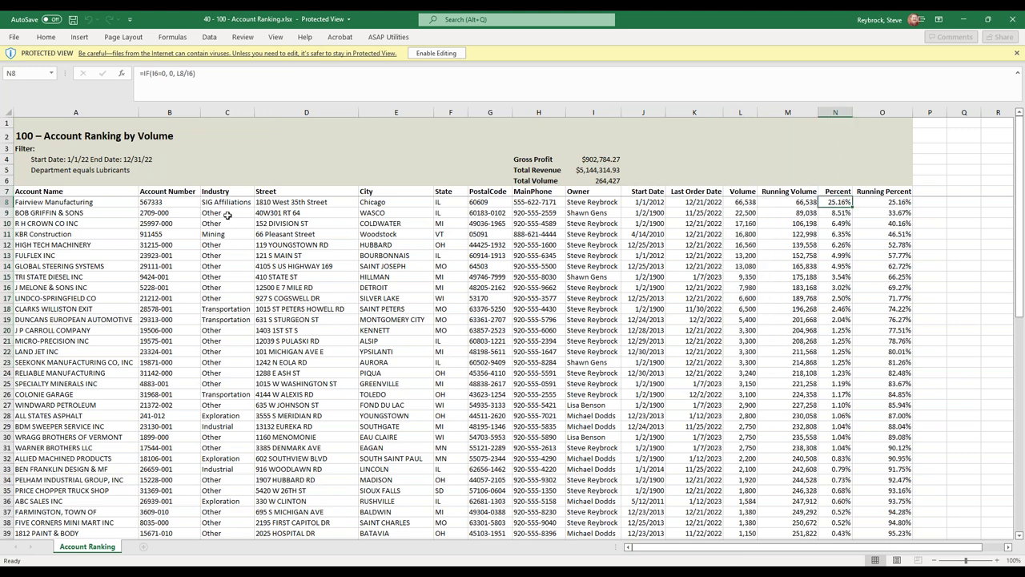
pyautogui.moveTo(79, 195); pyautogui.dragTo(878, 348)
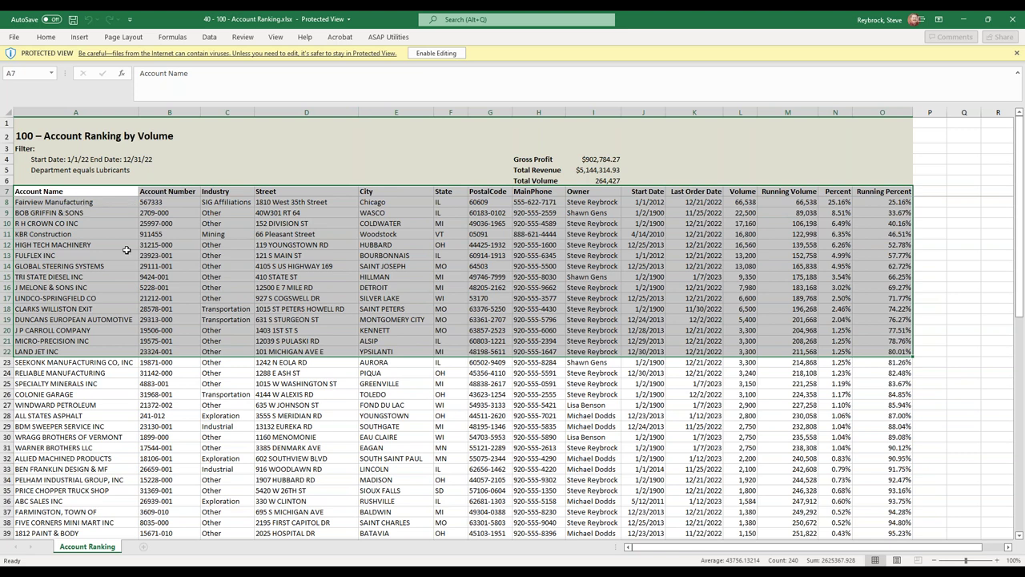
pyautogui.moveTo(1020, 181)
pyautogui.mouseDown()
pyautogui.moveTo(1020, 301)
pyautogui.moveTo(1021, 184)
pyautogui.mouseUp()
pyautogui.click(1012, 20)
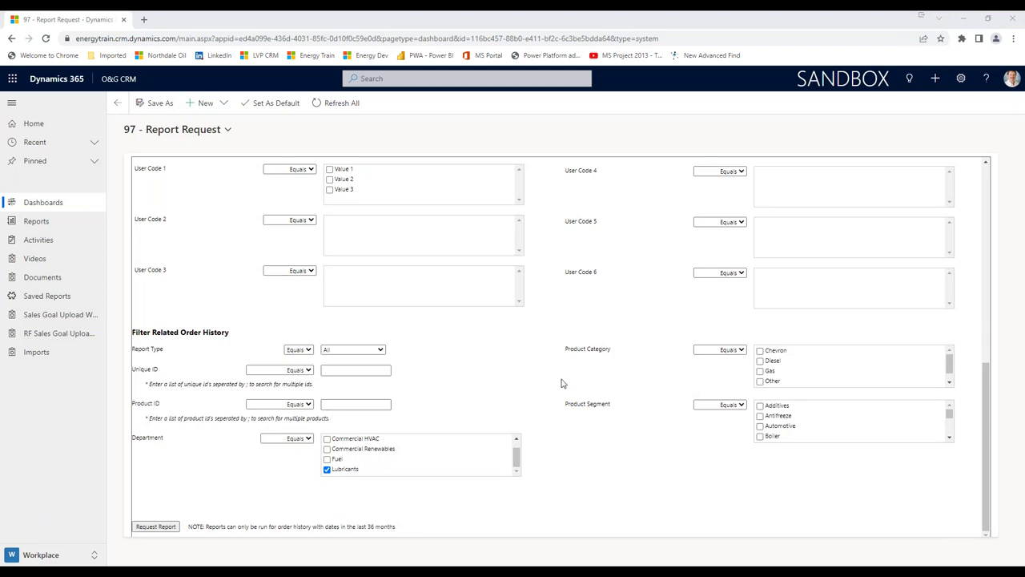
# Clear the Lubricants department filter and choose the 115 - Account Period Comparison report.
pyautogui.click(327, 469)
pyautogui.scroll(10, 569, 422)
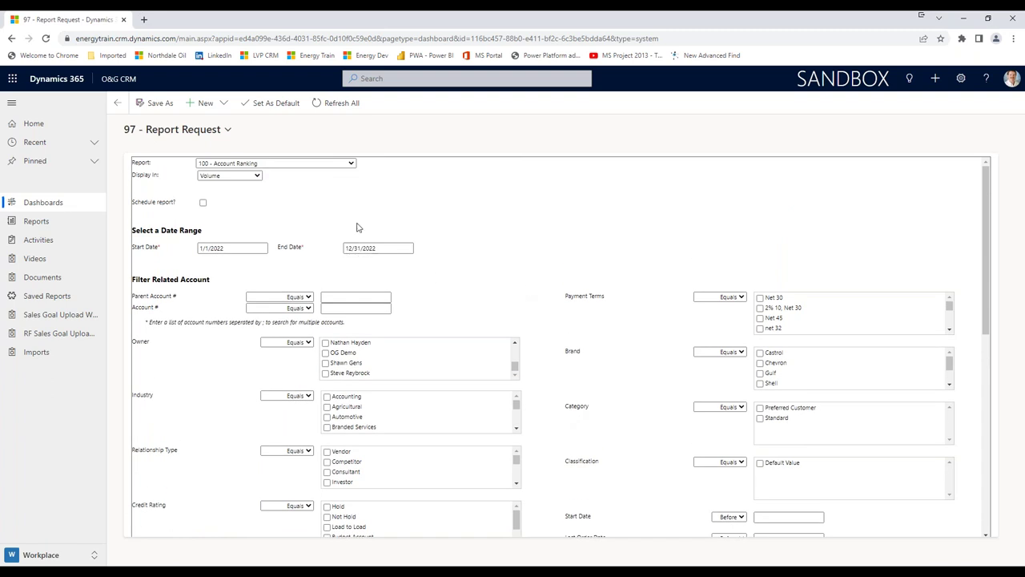
pyautogui.click(351, 164)
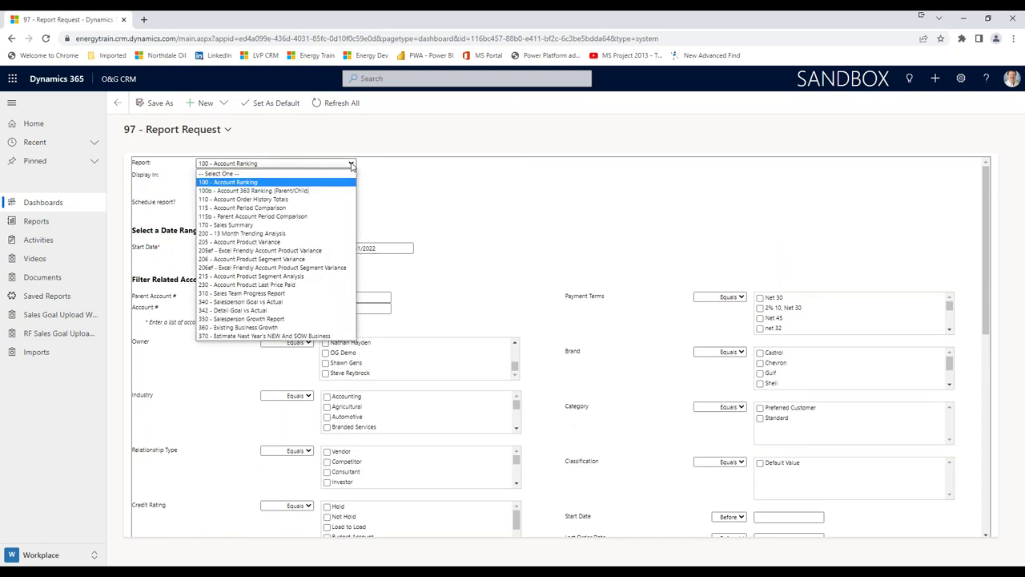
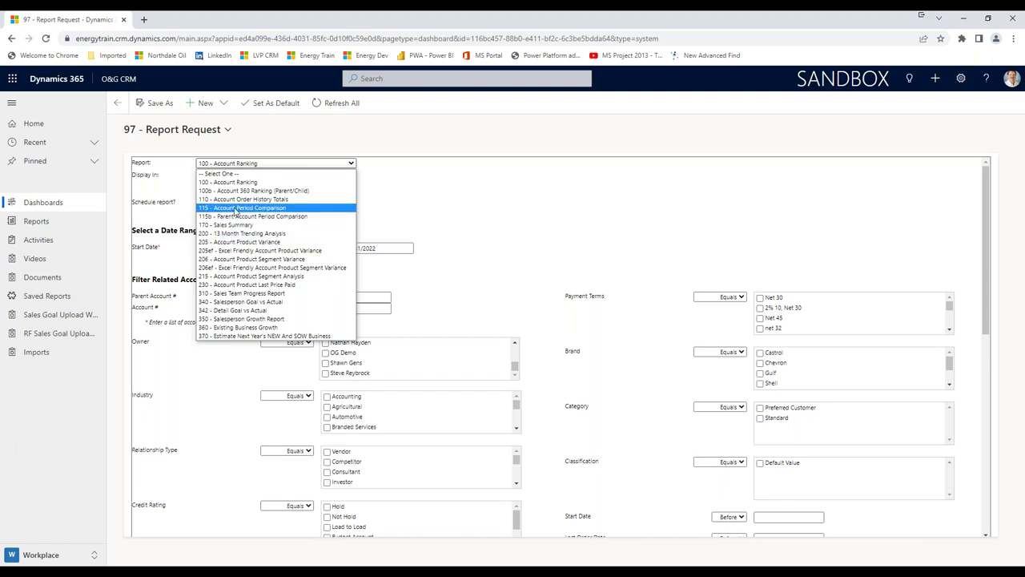
pyautogui.click(236, 211)
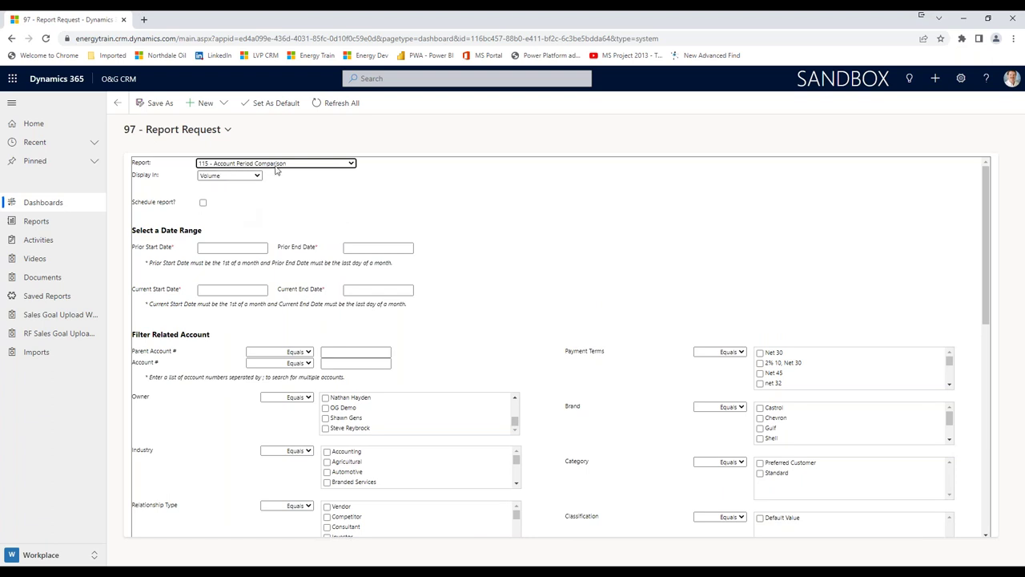
# Set the prior period to run from 1/1/2021 to 12/31/2021.
pyautogui.click(230, 249)
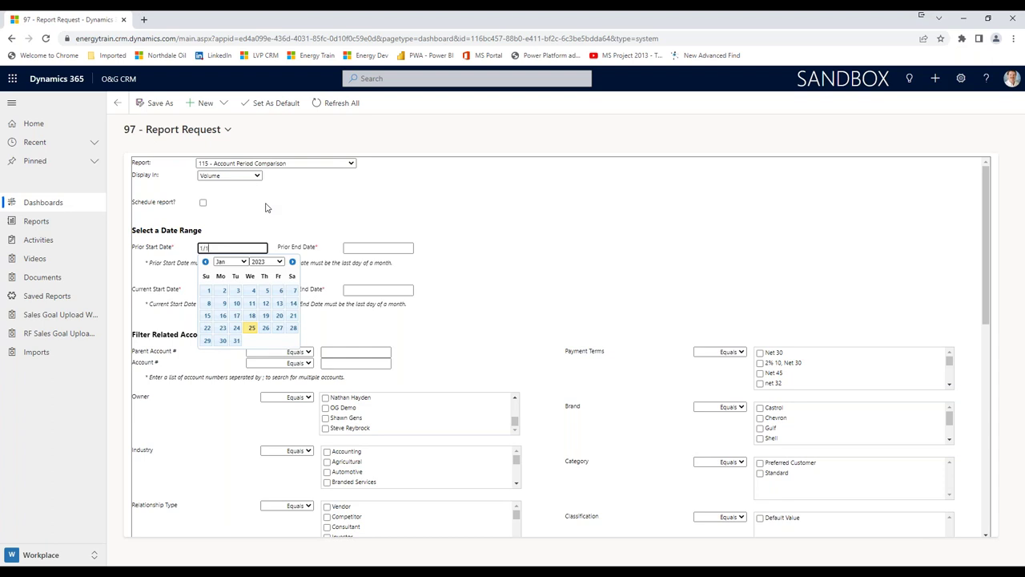
pyautogui.write('1/1/20212')
pyautogui.press('Tab')
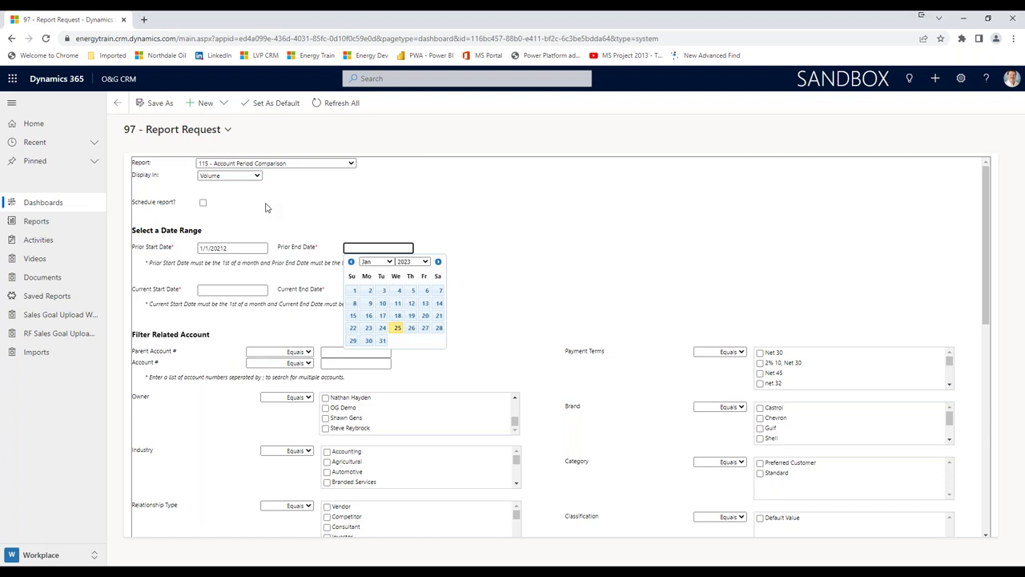
pyautogui.click(241, 248)
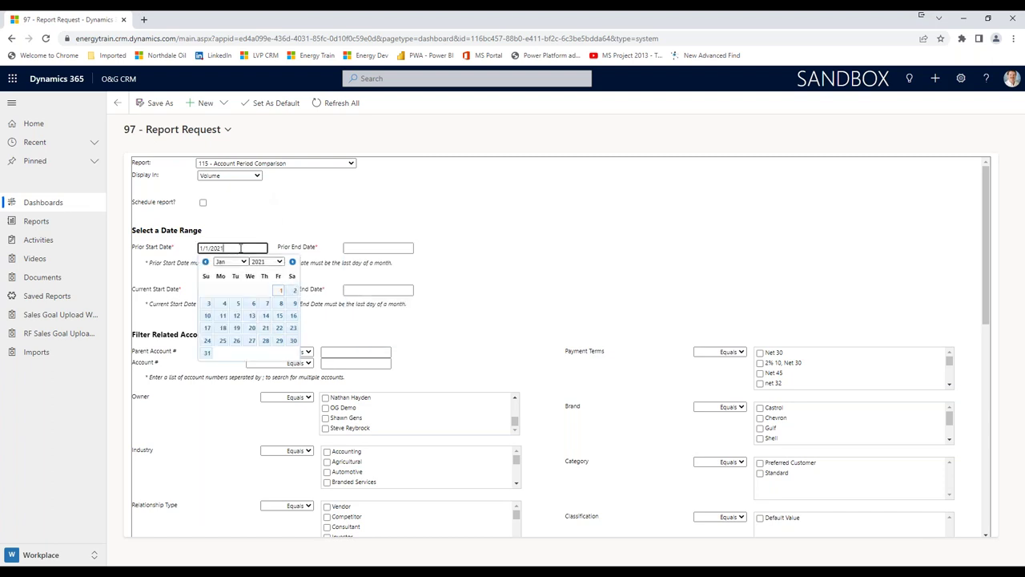
pyautogui.press('Tab')
pyautogui.write('12/31/2021')
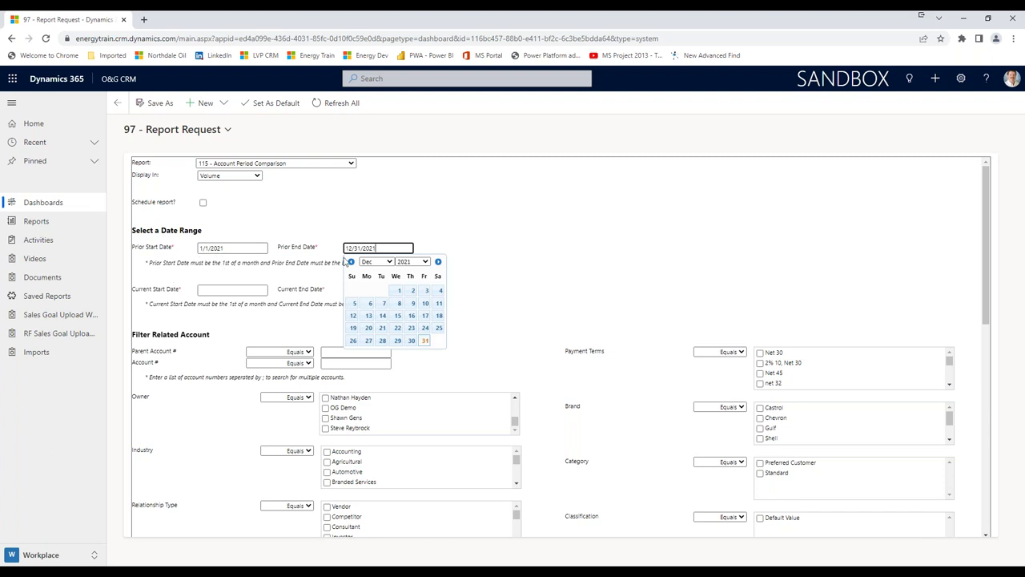
# Set the current period to run from 1/1/2022 to 12/31/2022.
pyautogui.click(251, 289)
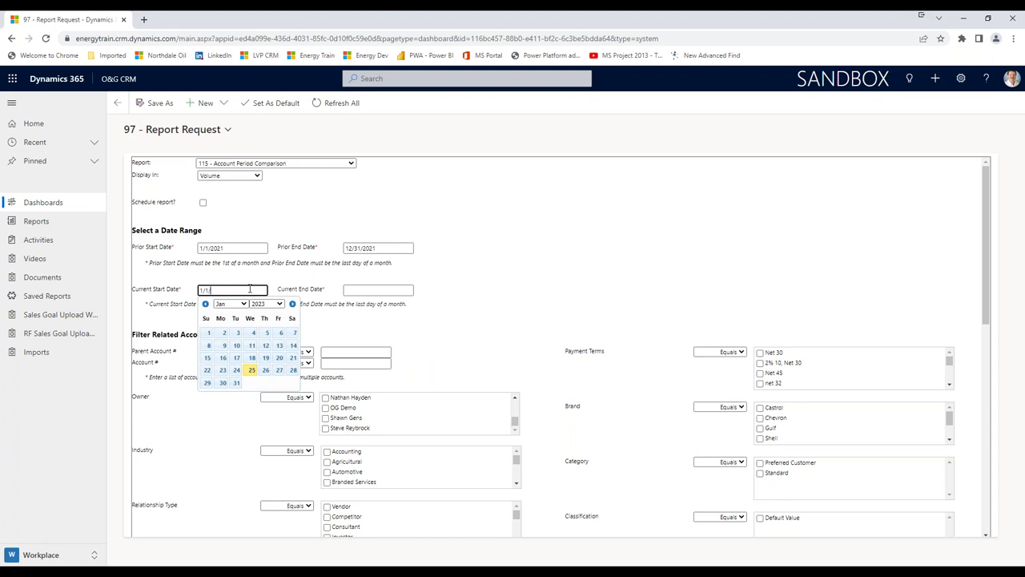
pyautogui.write('1/1/2022')
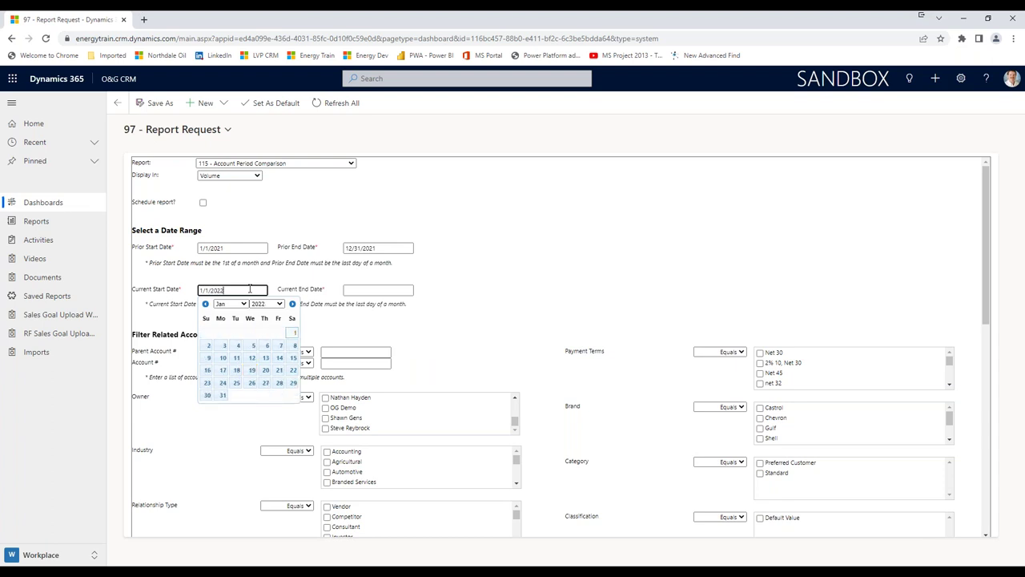
pyautogui.press('Tab')
pyautogui.write('12/31/2')
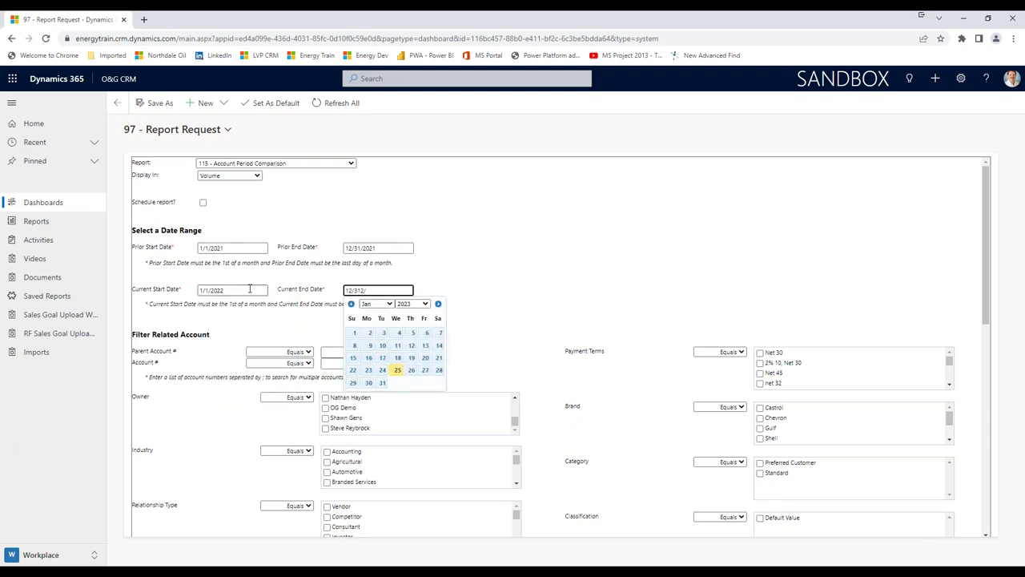
pyautogui.write('022')
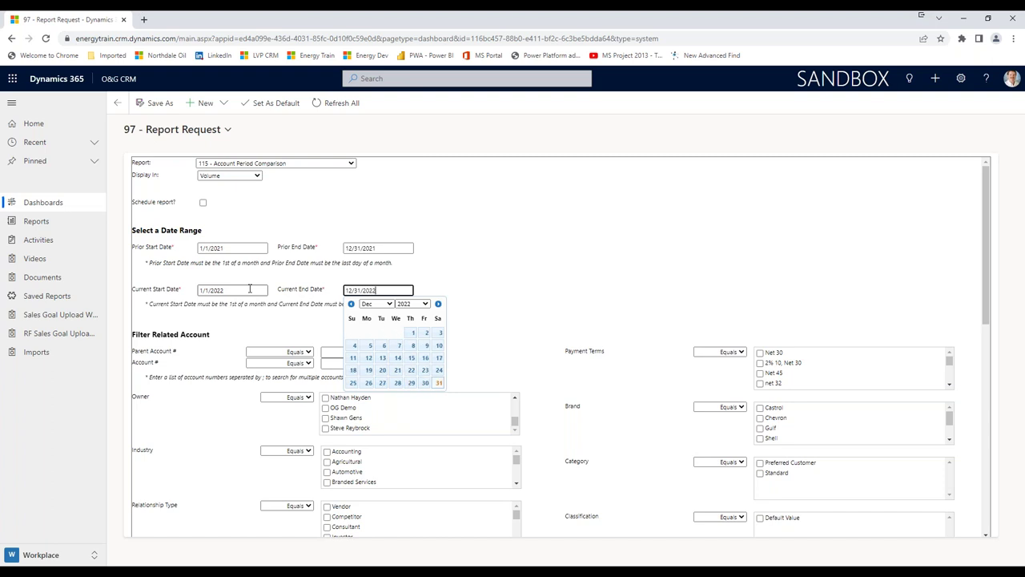
pyautogui.click(506, 306)
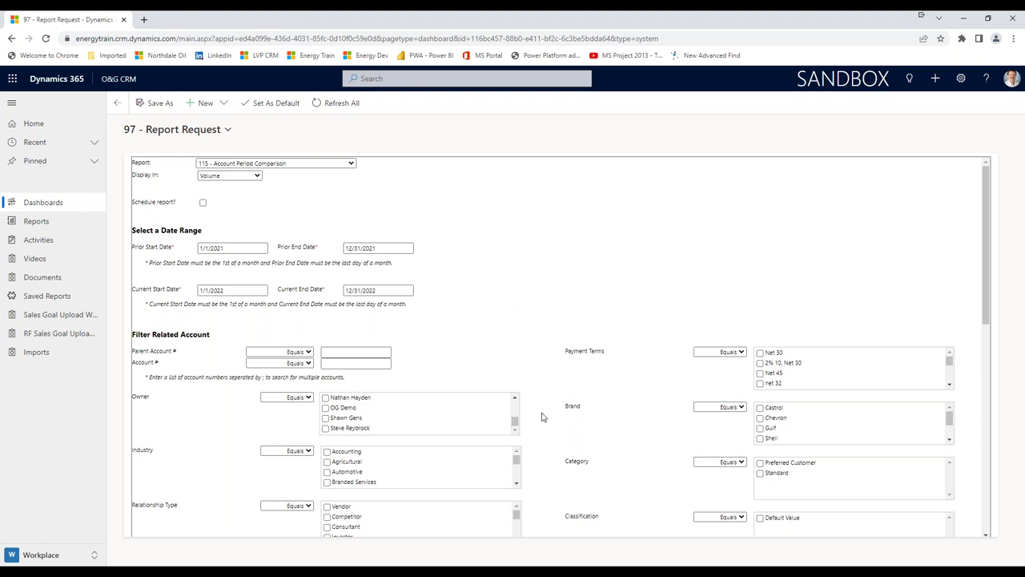
# Filter the period comparison's order history to the Lubricants department and return to the report's date settings.
pyautogui.scroll(-1, 541, 416)
pyautogui.scroll(-10, 542, 416)
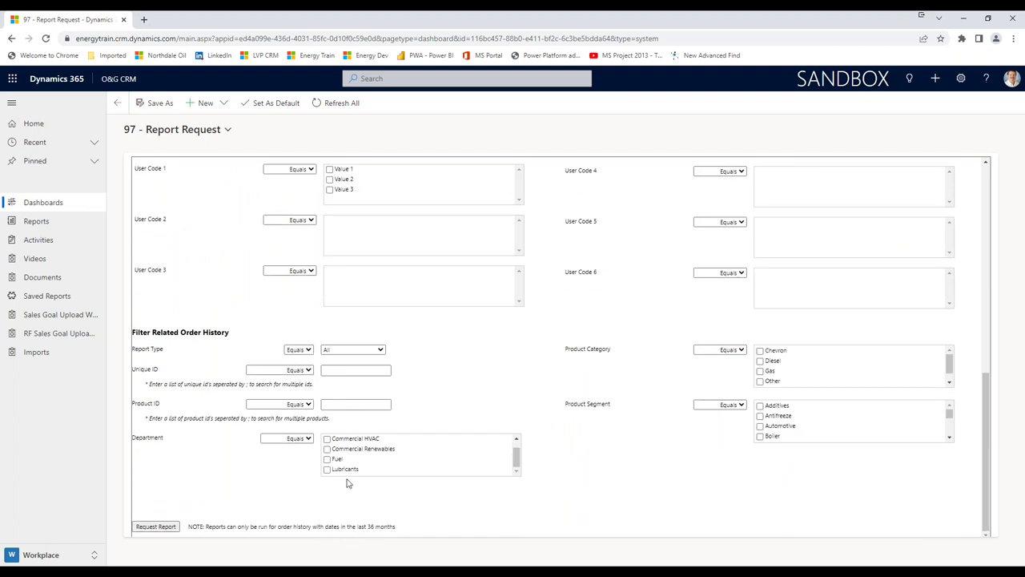
pyautogui.click(327, 470)
pyautogui.scroll(10, 542, 456)
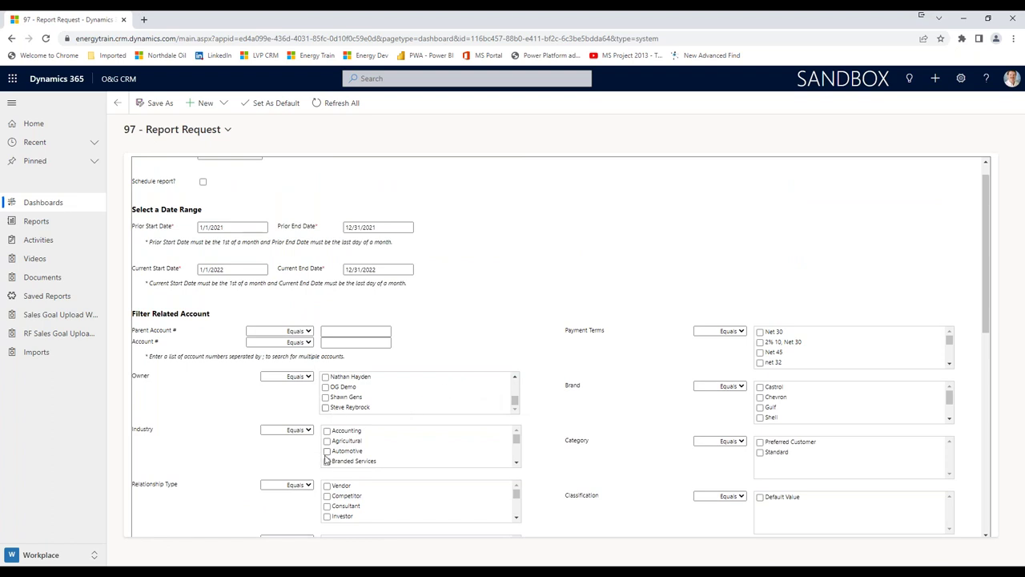
# Review the account, user code and order history filters available for the Account Period Comparison report.
pyautogui.scroll(-3, 514, 433)
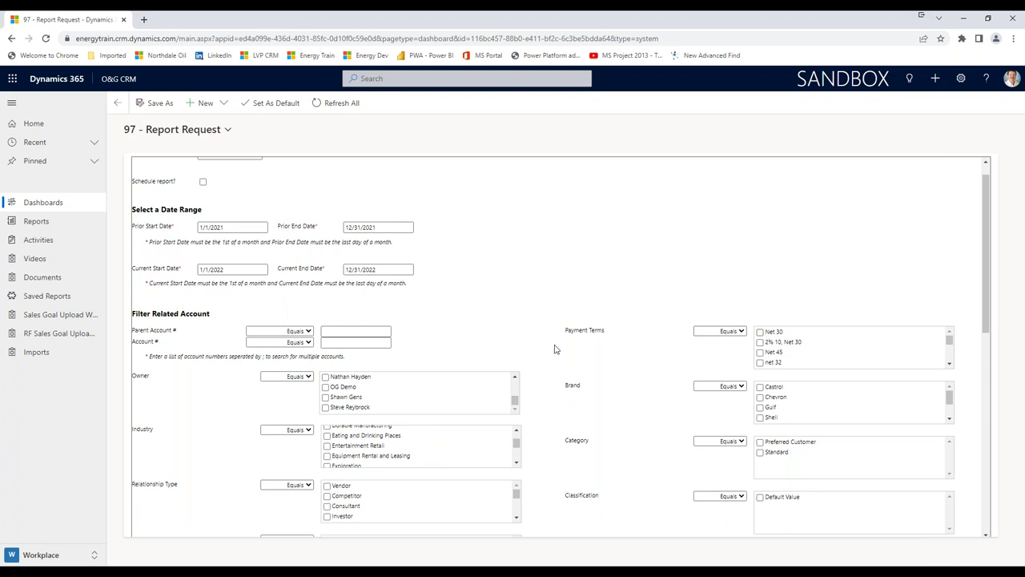
pyautogui.scroll(-3, 546, 367)
pyautogui.scroll(-3, 545, 371)
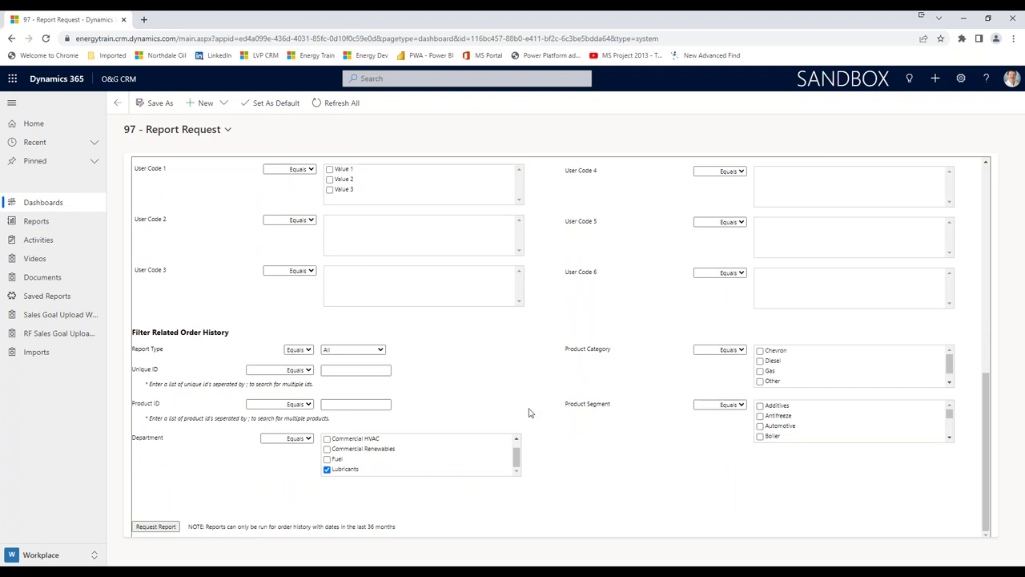
pyautogui.scroll(10, 546, 416)
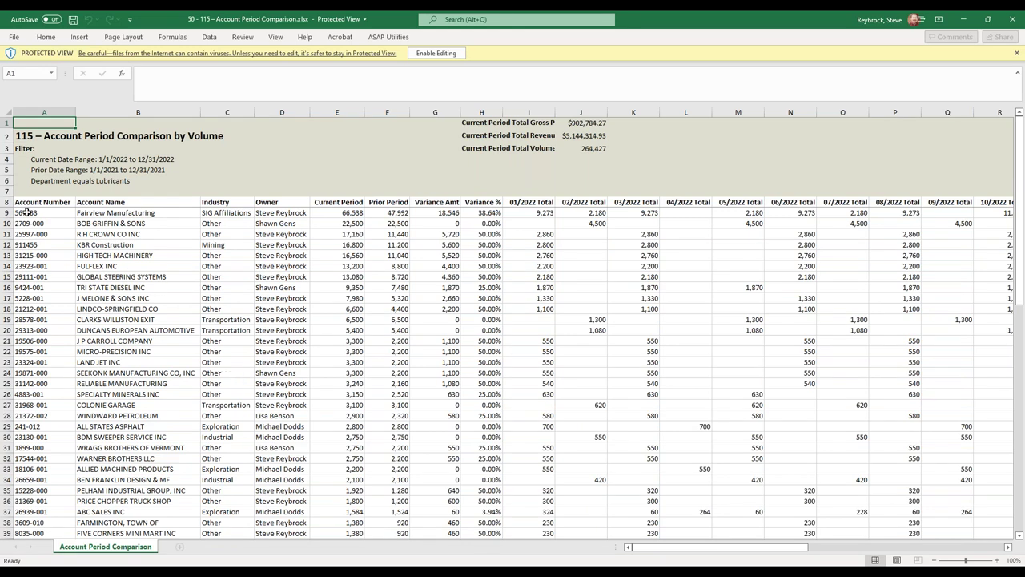
# Examine the account, period, variance, monthly total and address columns of the Account Period Comparison workbook and close it.
pyautogui.moveTo(29, 201); pyautogui.dragTo(477, 340)
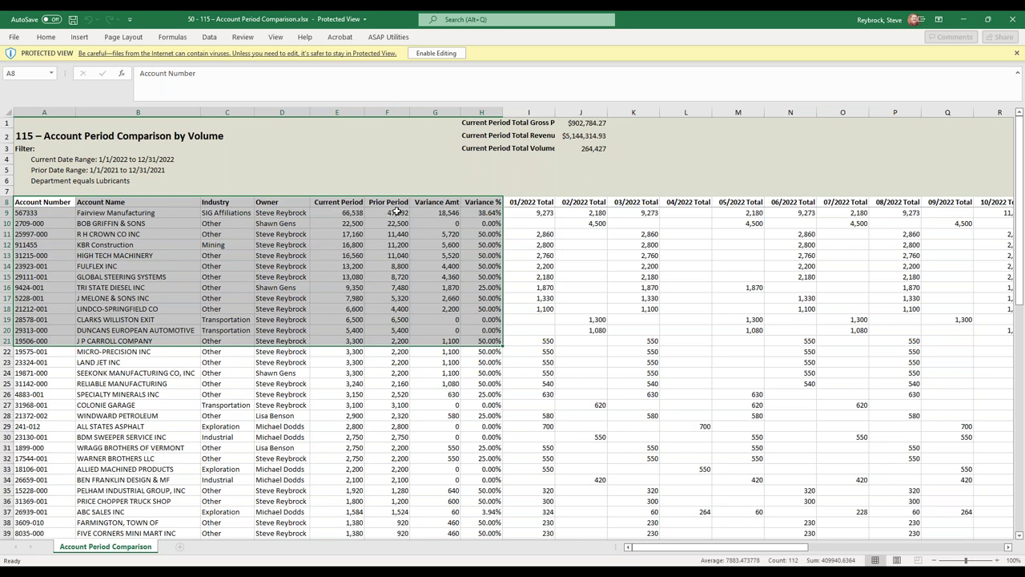
pyautogui.click(441, 214)
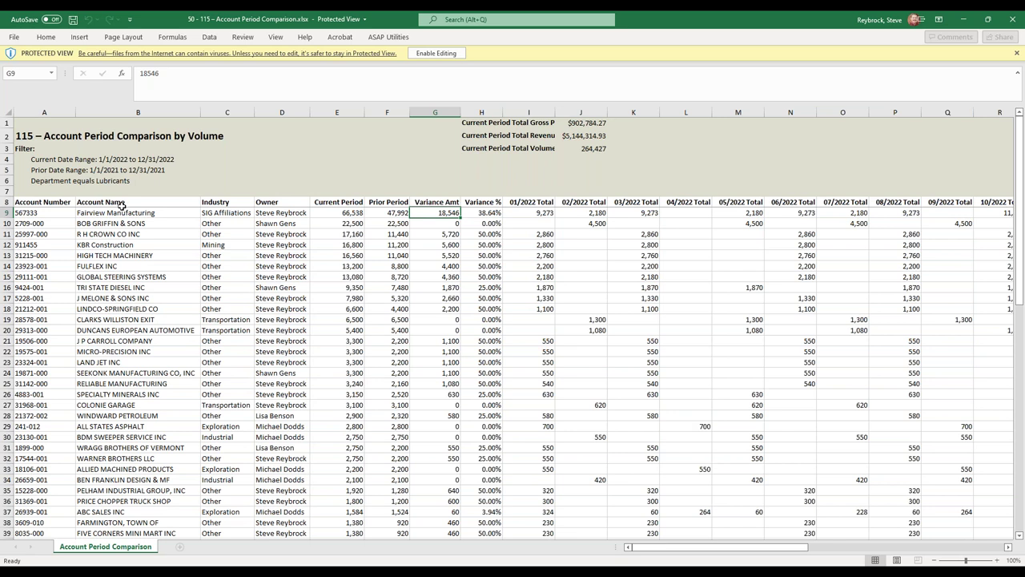
pyautogui.moveTo(22, 204); pyautogui.dragTo(497, 472)
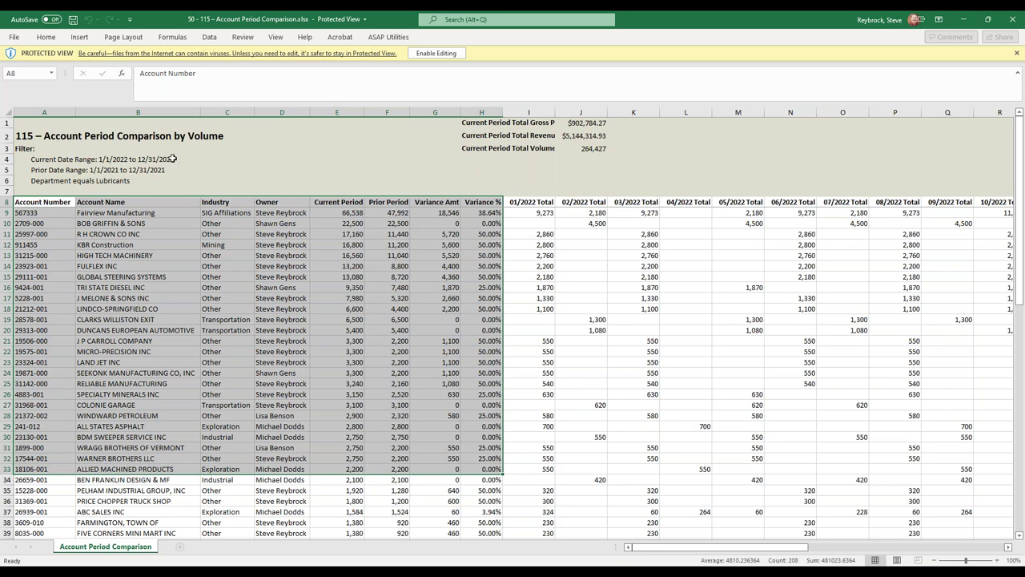
pyautogui.moveTo(658, 549); pyautogui.dragTo(855, 546)
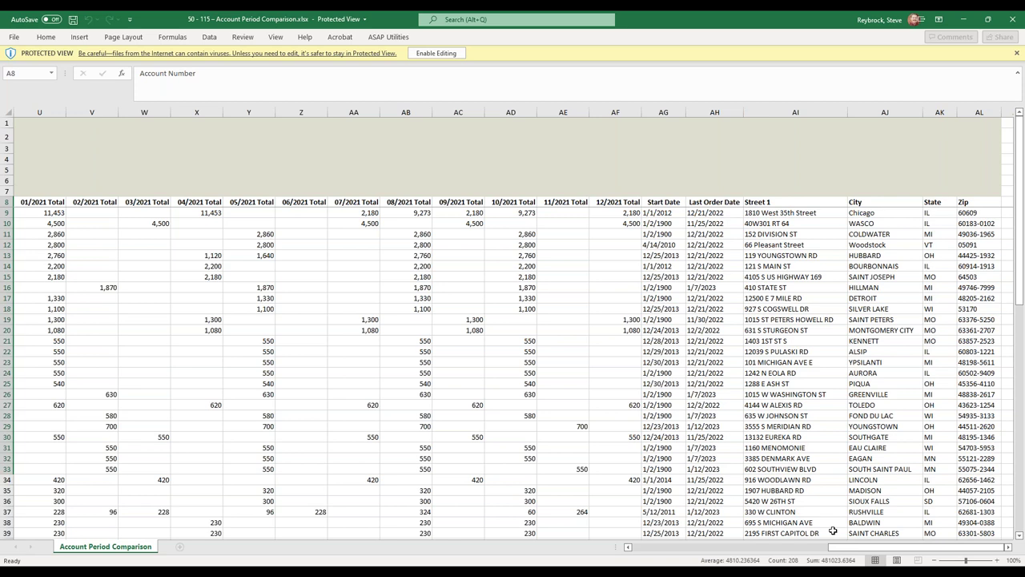
pyautogui.moveTo(854, 550); pyautogui.dragTo(853, 551)
pyautogui.moveTo(851, 553); pyautogui.dragTo(620, 558)
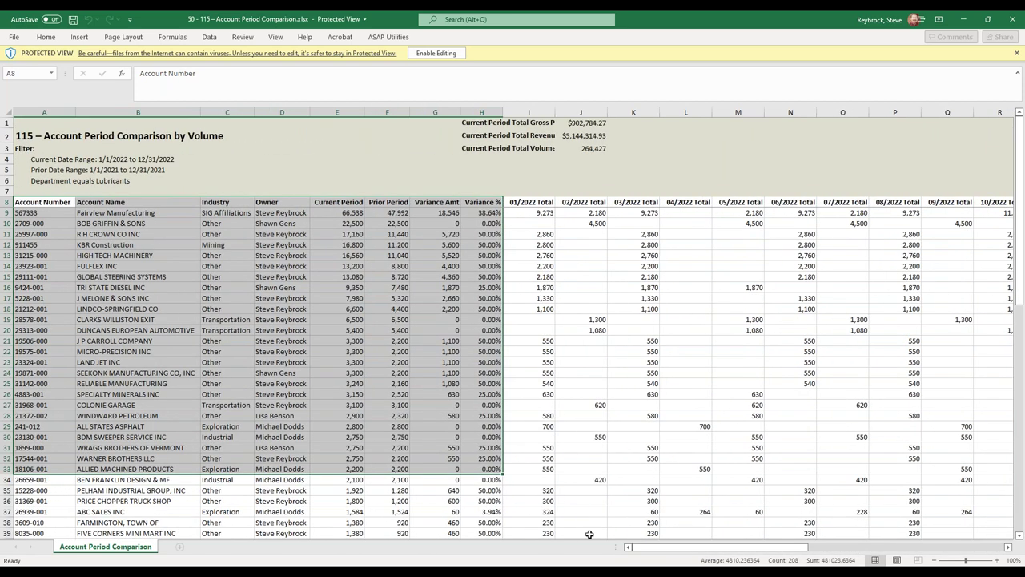
pyautogui.moveTo(36, 200); pyautogui.dragTo(490, 396)
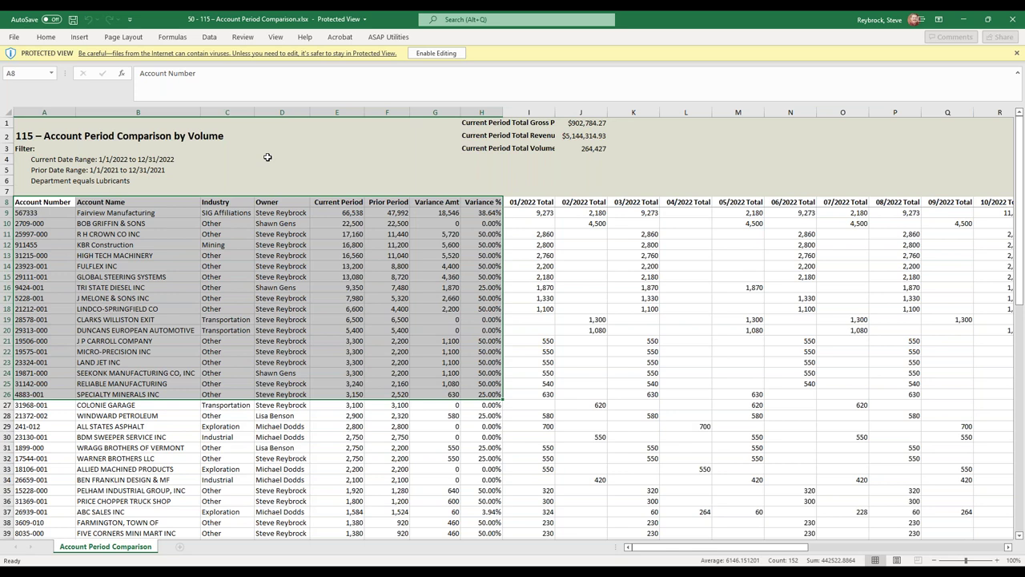
pyautogui.click(1012, 24)
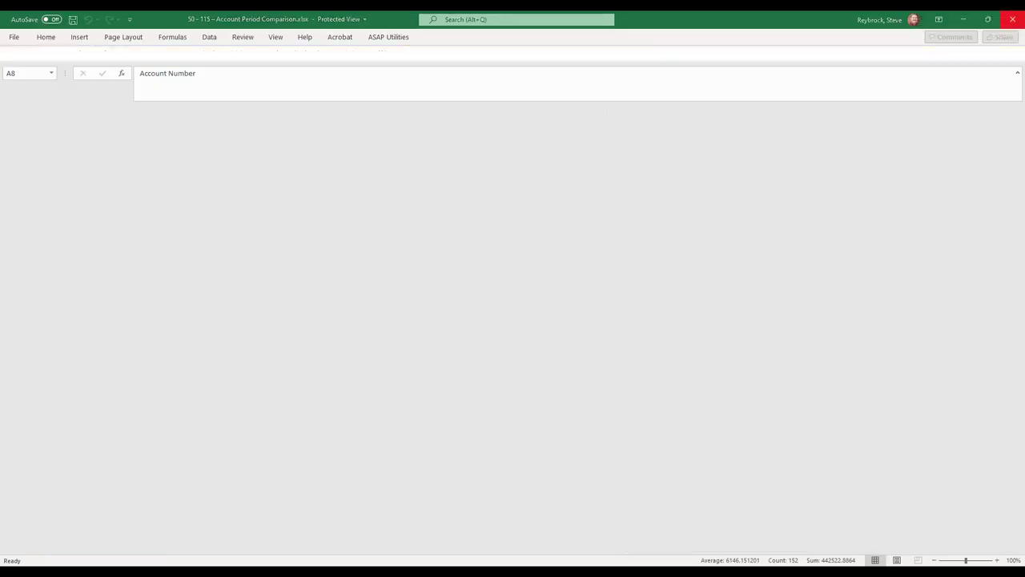
# Choose the 350 - Salesperson Growth Report and review its date ranges and account filters.
pyautogui.scroll(3, 511, 223)
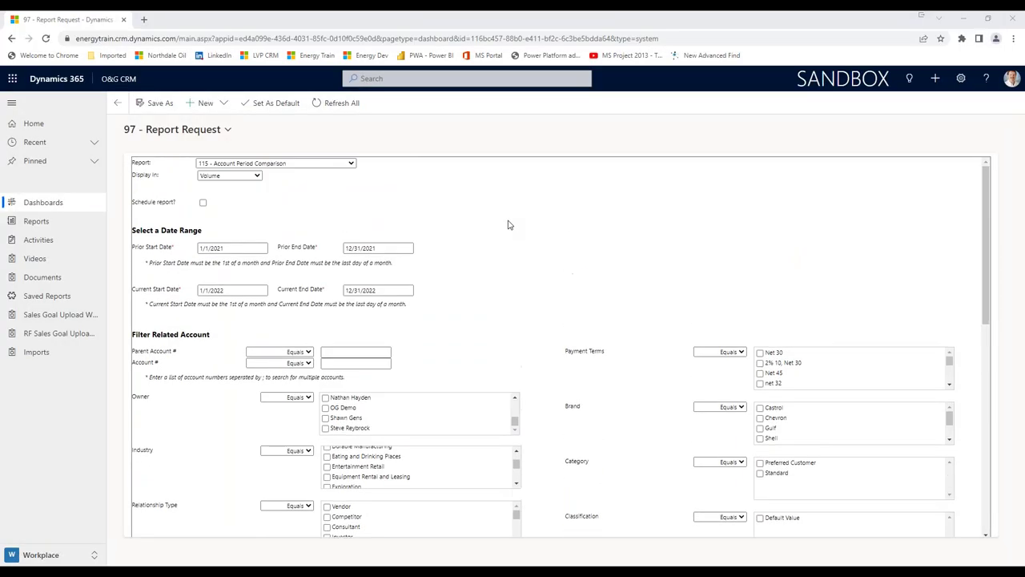
pyautogui.click(350, 164)
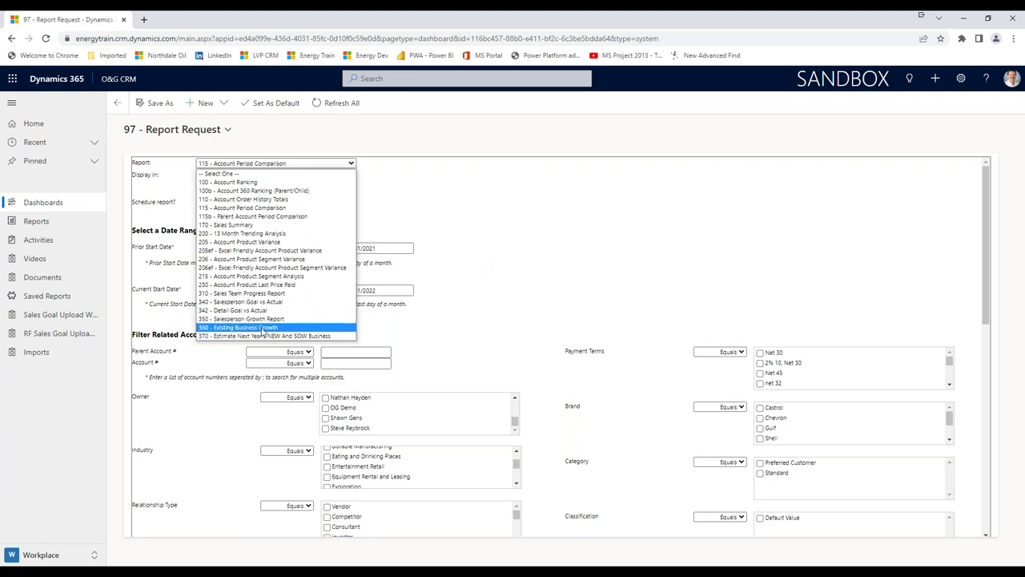
pyautogui.click(263, 319)
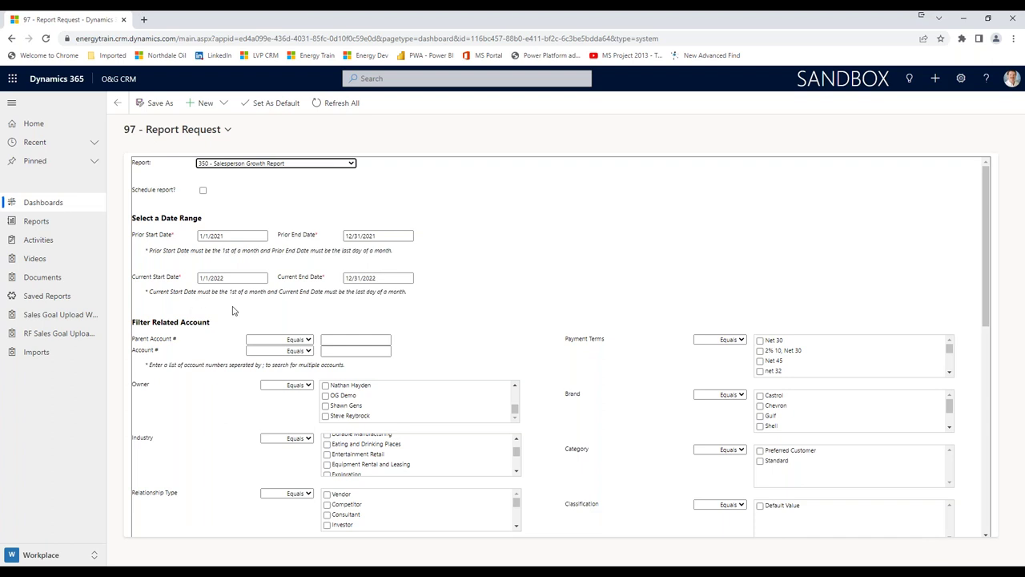
pyautogui.scroll(-5, 540, 352)
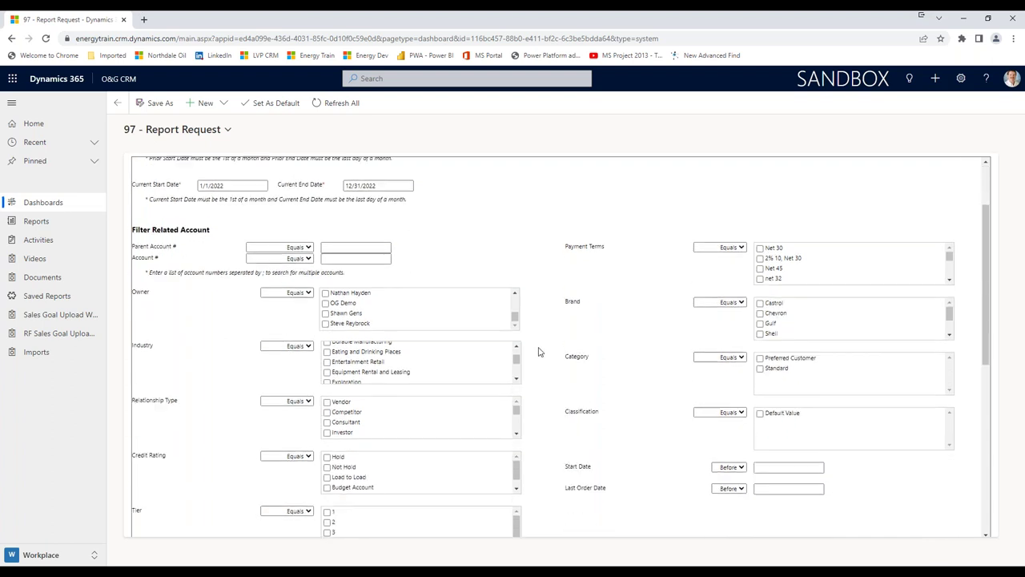
pyautogui.scroll(5, 540, 353)
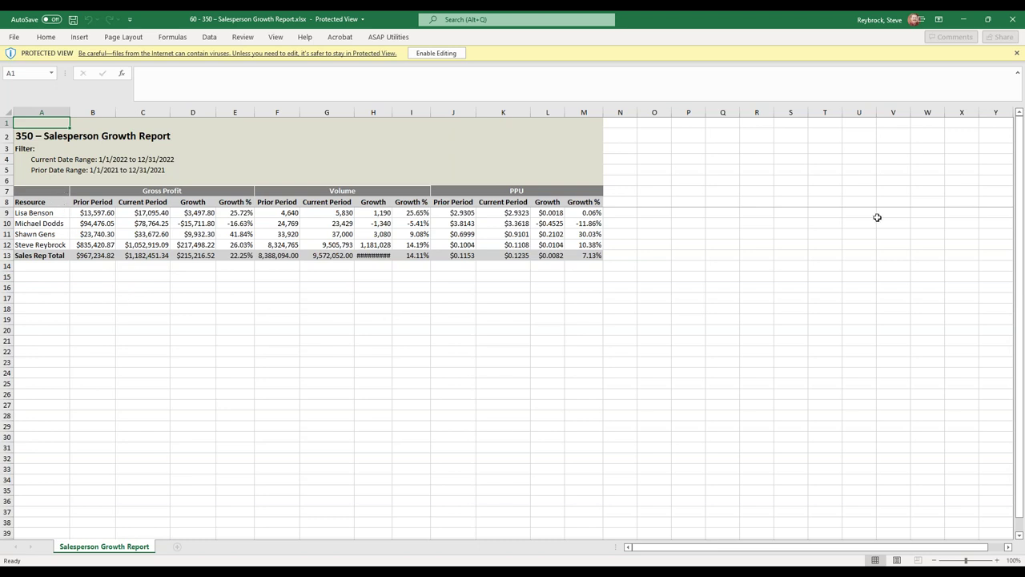
# Minimize the Salesperson Growth Report workbook and switch to the PowerPoint slide show on running reports.
pyautogui.click(963, 21)
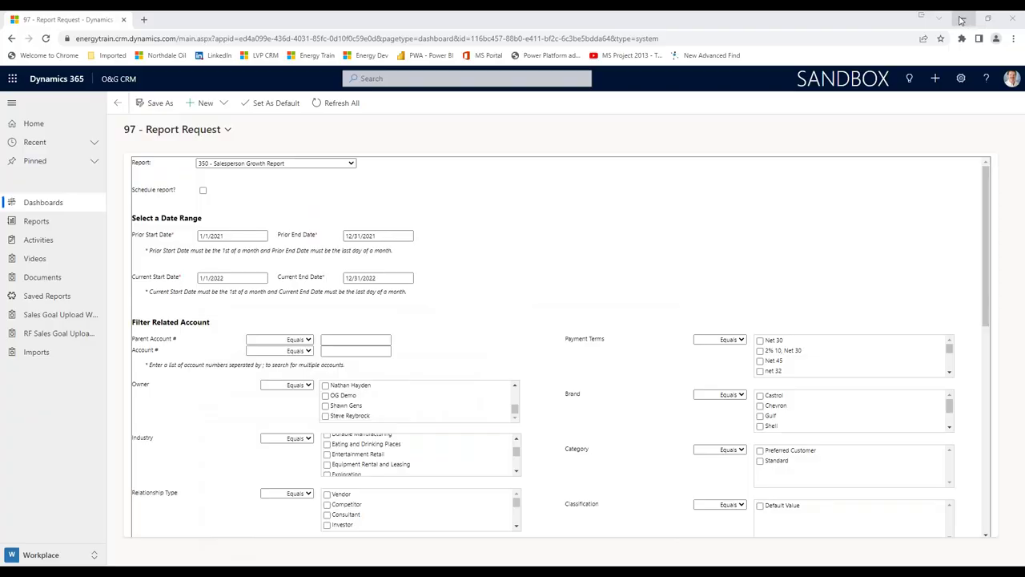
pyautogui.hotkey('alt', 'Tab')
pyautogui.press('Tab')
pyautogui.press('Tab')
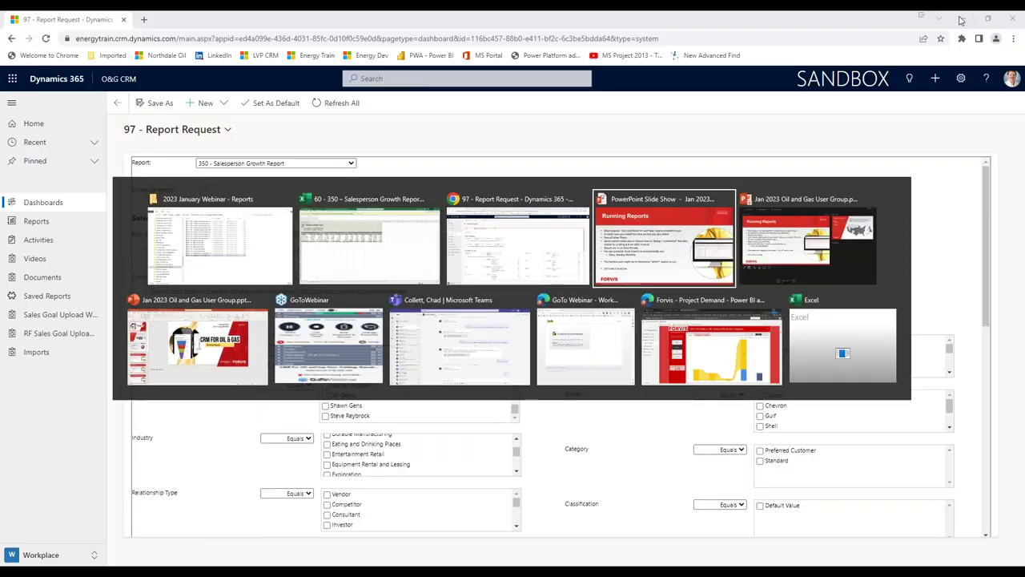